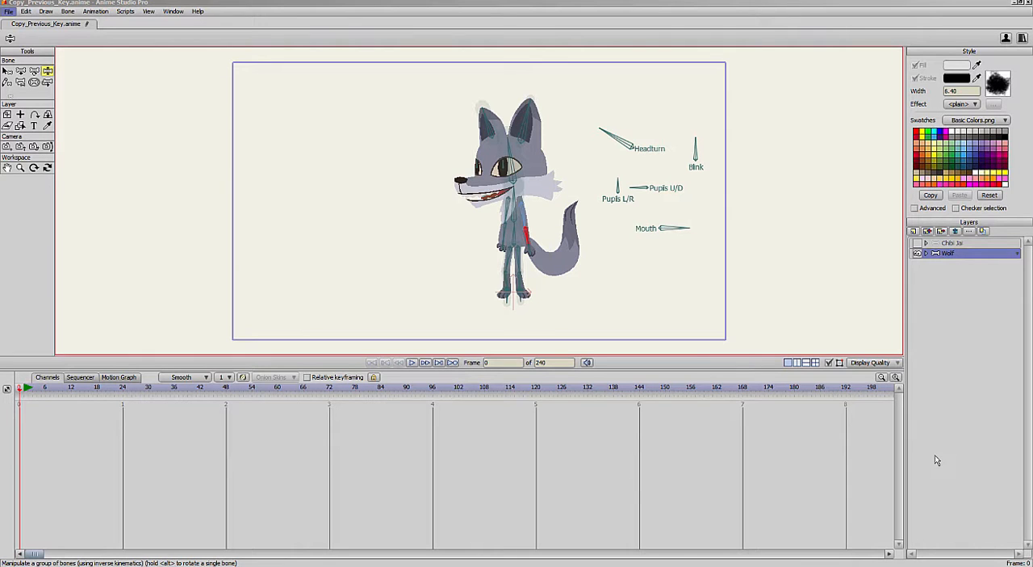
# - Pose the wolf at frame 15 in a crouch with both arms bent outward and feet spread apart
pyautogui.click(85, 389)
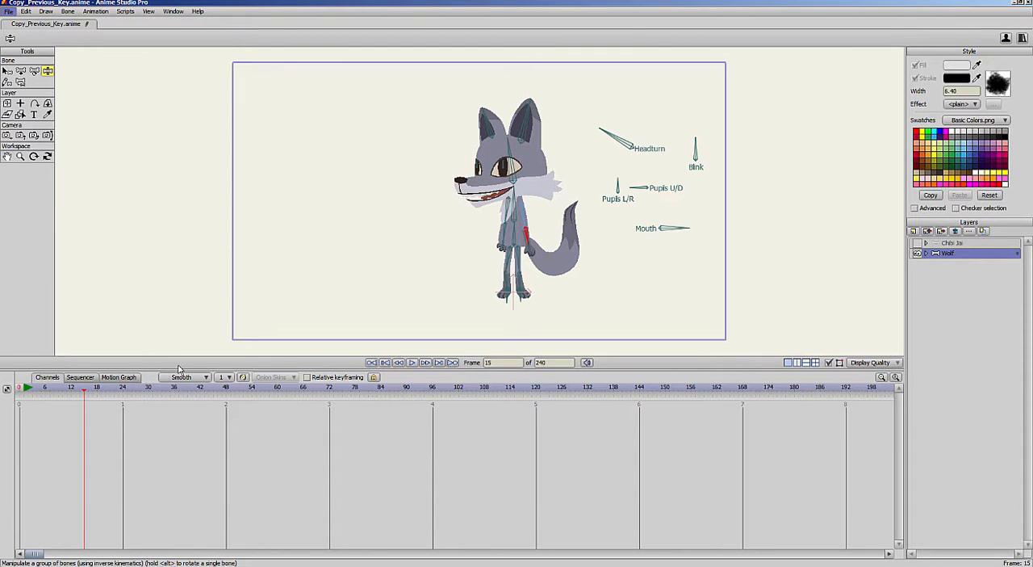
pyautogui.moveTo(517, 231); pyautogui.dragTo(546, 235)
pyautogui.moveTo(523, 298)
pyautogui.mouseDown()
pyautogui.moveTo(532, 300)
pyautogui.moveTo(504, 301)
pyautogui.mouseUp()
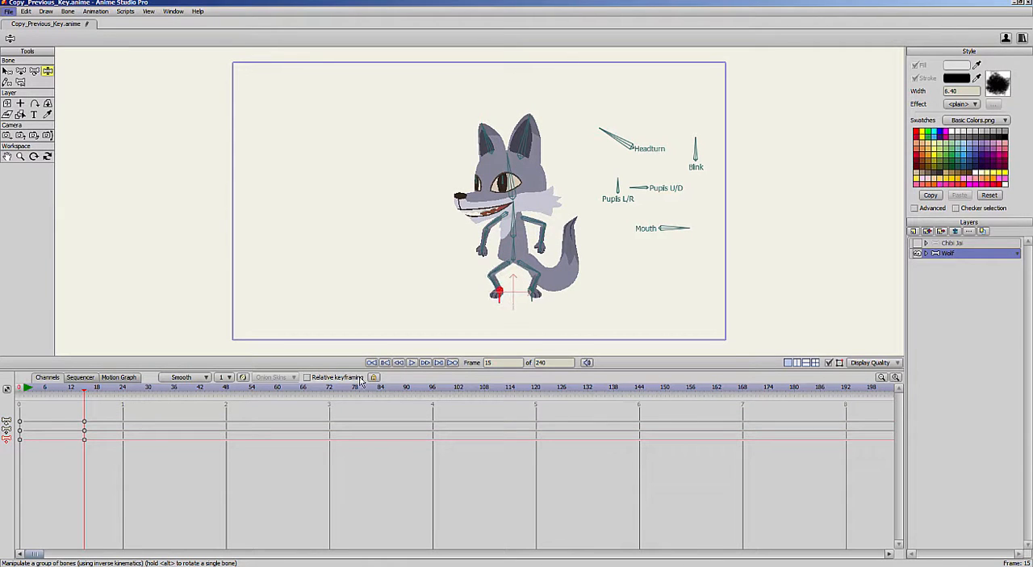
# - Pose the wolf at frame 26 with its body raised, feet closer together and arms lowered
pyautogui.moveTo(77, 393); pyautogui.dragTo(131, 389)
pyautogui.moveTo(514, 250); pyautogui.dragTo(515, 235)
pyautogui.moveTo(504, 303); pyautogui.dragTo(512, 302)
pyautogui.moveTo(531, 300); pyautogui.dragTo(522, 297)
pyautogui.moveTo(513, 231)
pyautogui.mouseDown()
pyautogui.moveTo(491, 238)
pyautogui.moveTo(527, 246)
pyautogui.mouseUp()
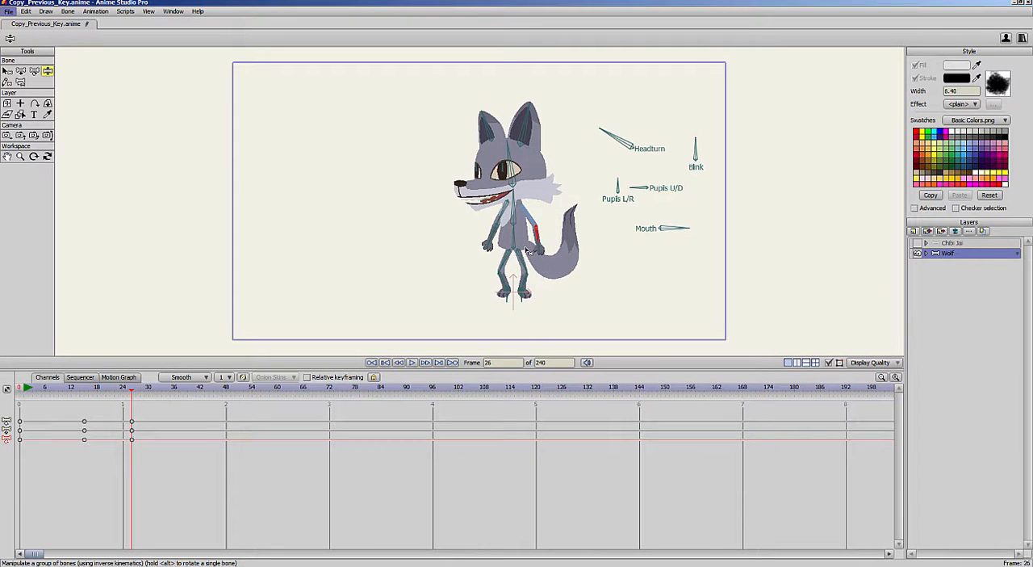
# - Set the default interpolation to Elastic and pose the wolf at frame 37 mid-jump, arms extended and both feet lifted
pyautogui.moveTo(66, 390); pyautogui.dragTo(178, 393)
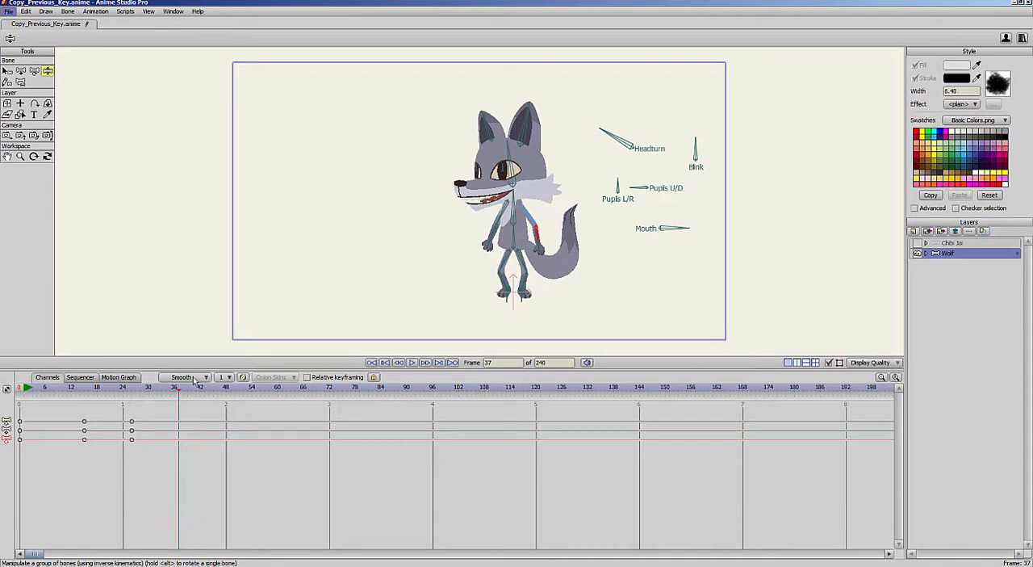
pyautogui.click(207, 377)
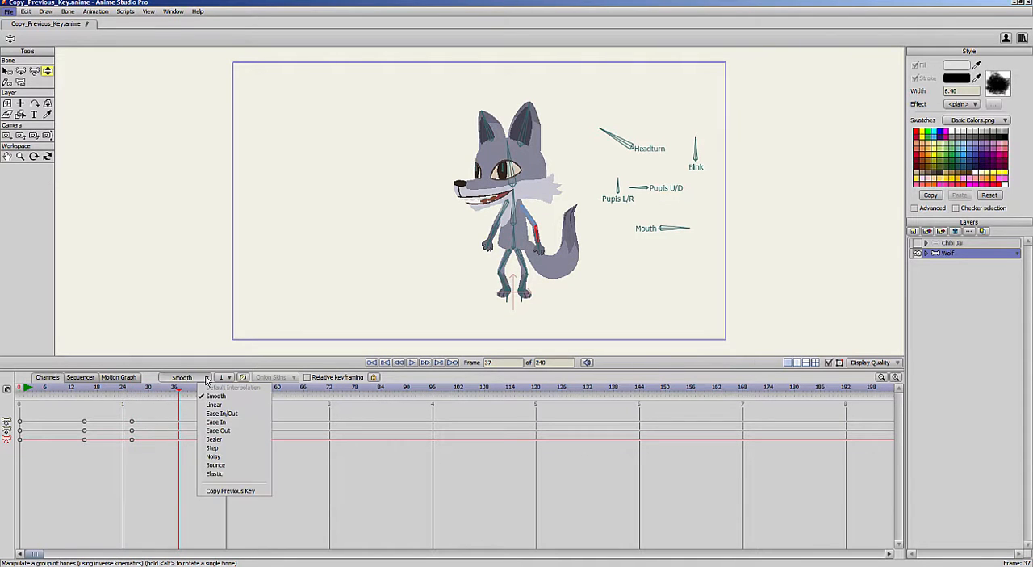
pyautogui.click(221, 474)
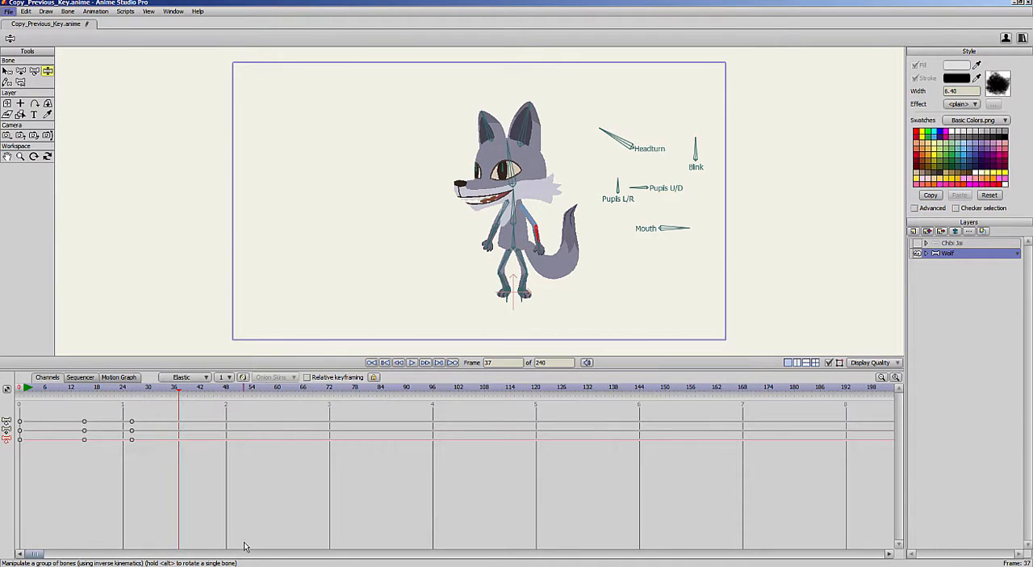
pyautogui.moveTo(514, 234); pyautogui.dragTo(564, 204)
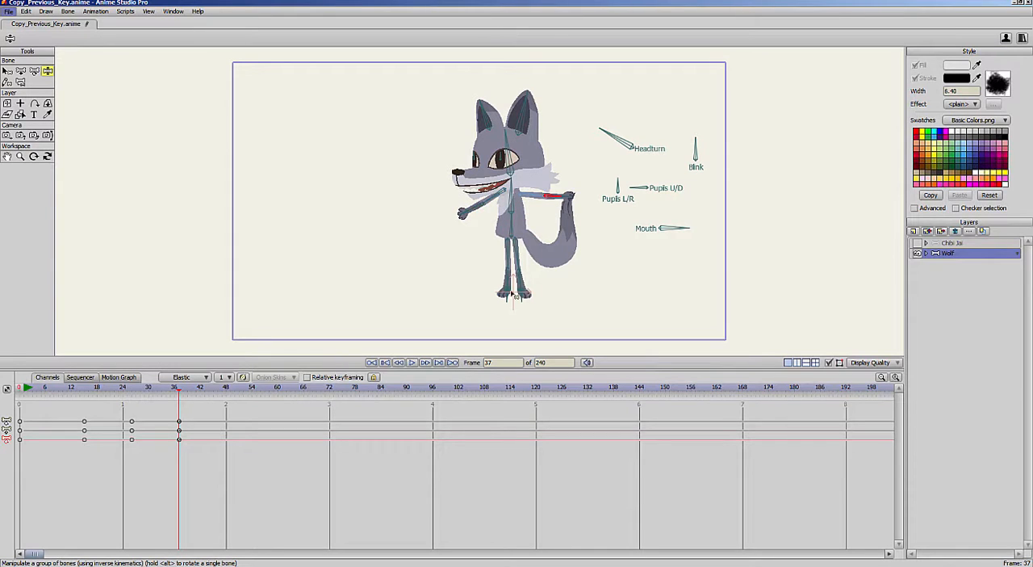
pyautogui.moveTo(504, 297); pyautogui.dragTo(531, 270)
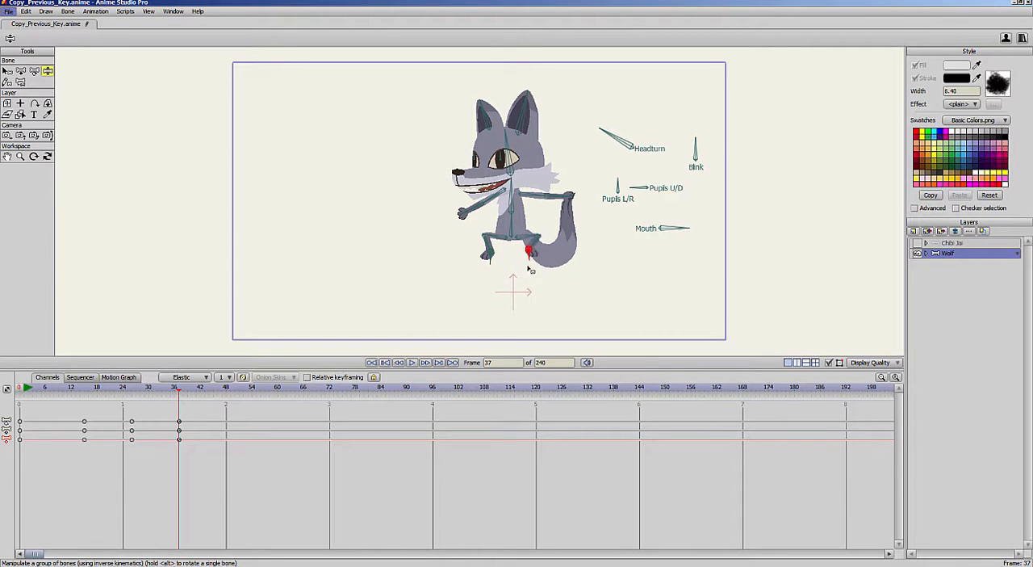
# - Pose the wolf at frame 45 landing in a crouch, with feet on the ground, arms lowered and head tilted back
pyautogui.moveTo(204, 389); pyautogui.dragTo(214, 389)
pyautogui.moveTo(494, 261); pyautogui.dragTo(499, 296)
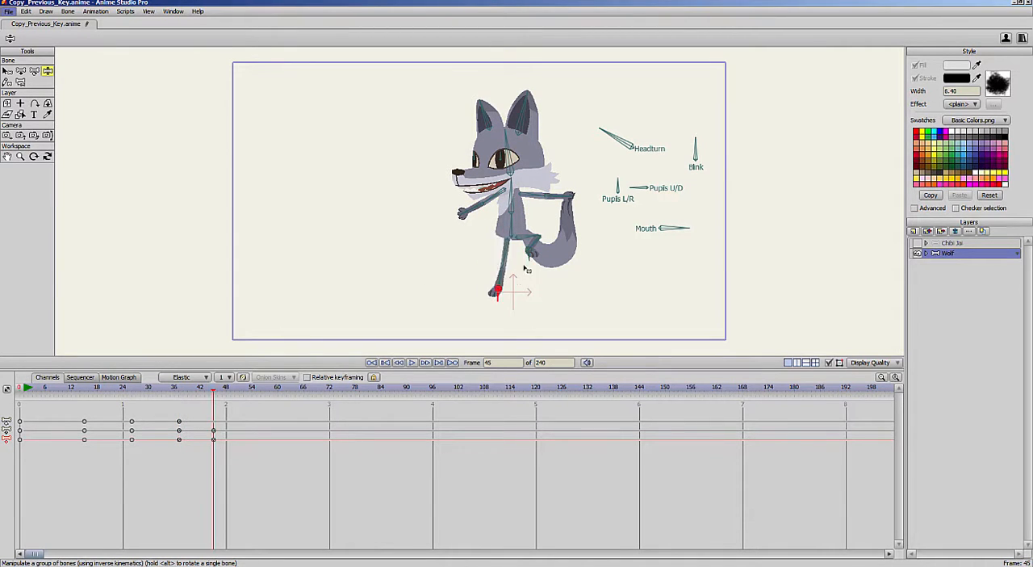
pyautogui.moveTo(527, 263); pyautogui.dragTo(530, 292)
pyautogui.moveTo(512, 221); pyautogui.dragTo(470, 224)
pyautogui.moveTo(556, 219); pyautogui.dragTo(535, 247)
pyautogui.moveTo(475, 219); pyautogui.dragTo(486, 240)
pyautogui.moveTo(512, 175); pyautogui.dragTo(524, 174)
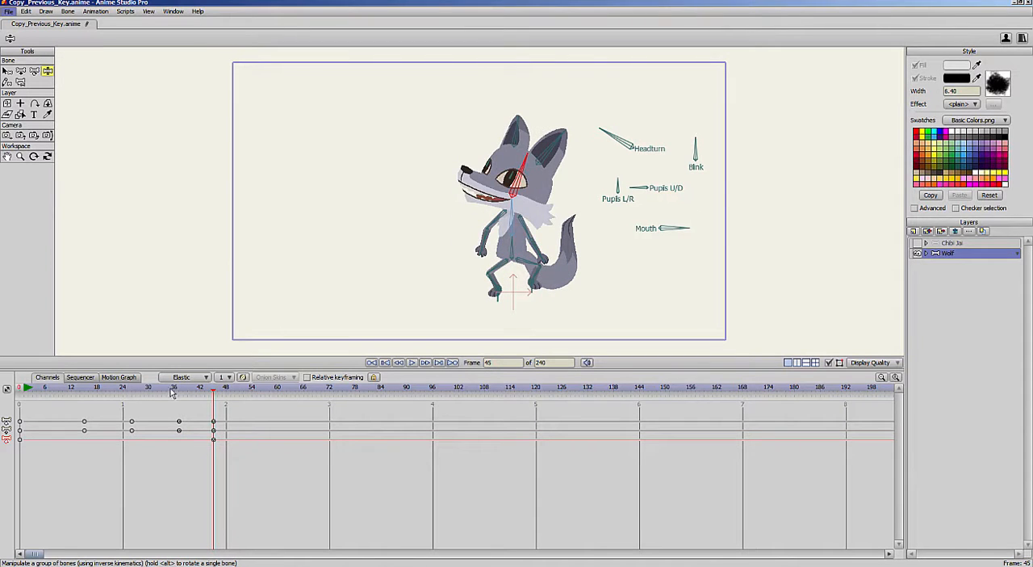
# - Pose the wolf at frame 52 with its head tilted forward, both arms raised and ears swung outward
pyautogui.moveTo(171, 389); pyautogui.dragTo(242, 389)
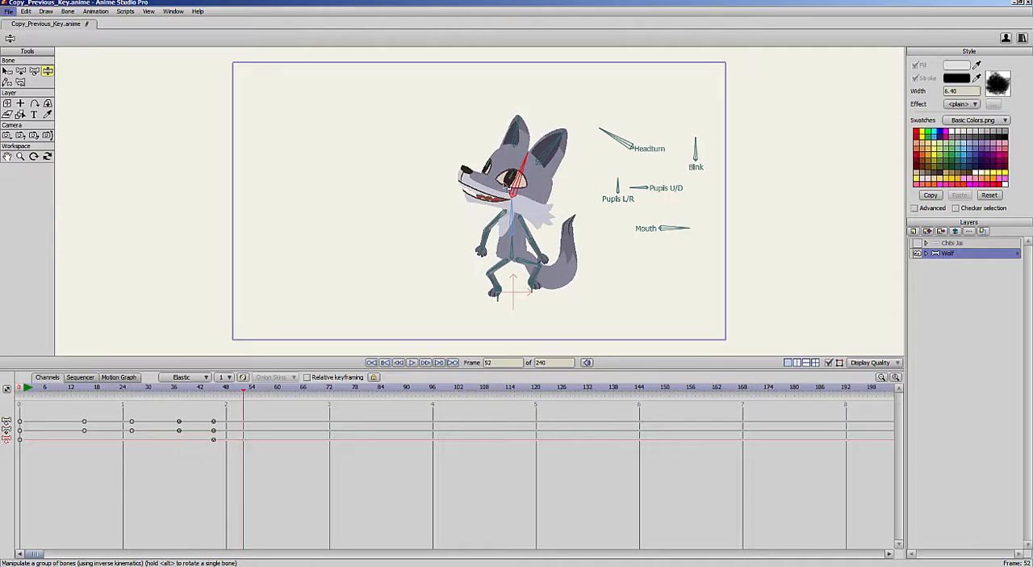
pyautogui.moveTo(507, 184); pyautogui.dragTo(494, 164)
pyautogui.moveTo(189, 391); pyautogui.dragTo(244, 408)
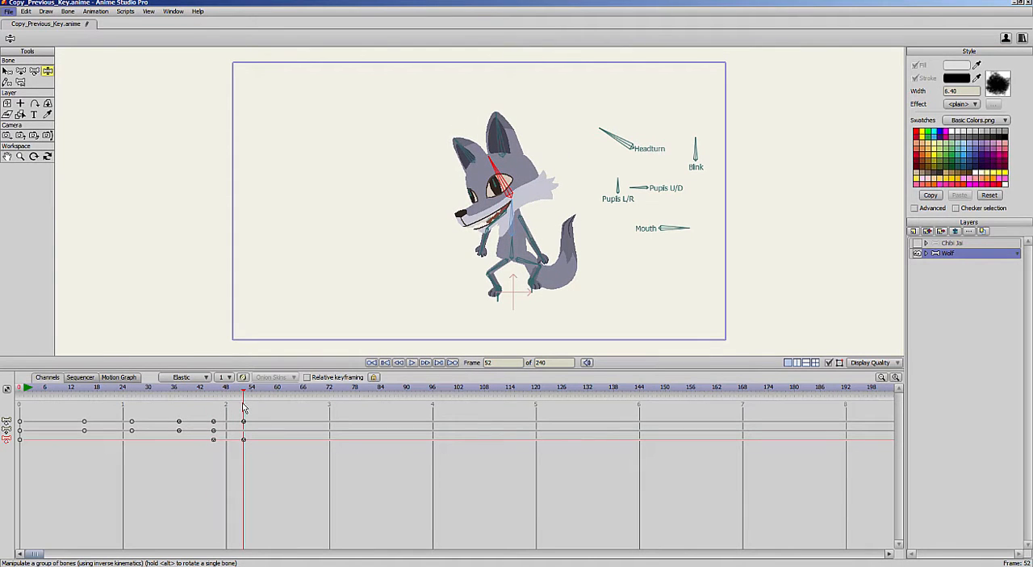
pyautogui.moveTo(546, 254); pyautogui.dragTo(547, 190)
pyautogui.moveTo(487, 242); pyautogui.dragTo(464, 194)
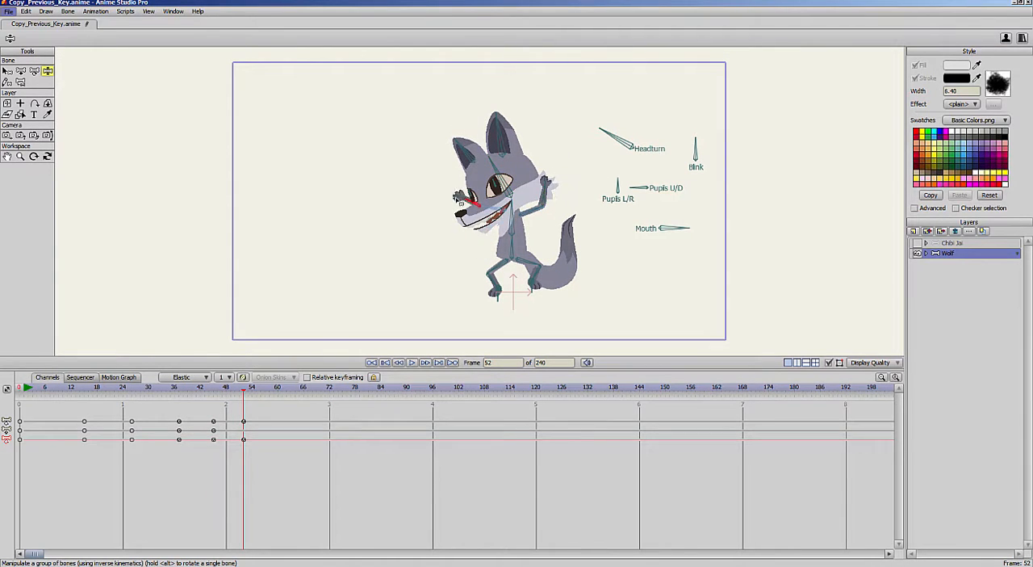
pyautogui.moveTo(498, 161); pyautogui.dragTo(444, 166)
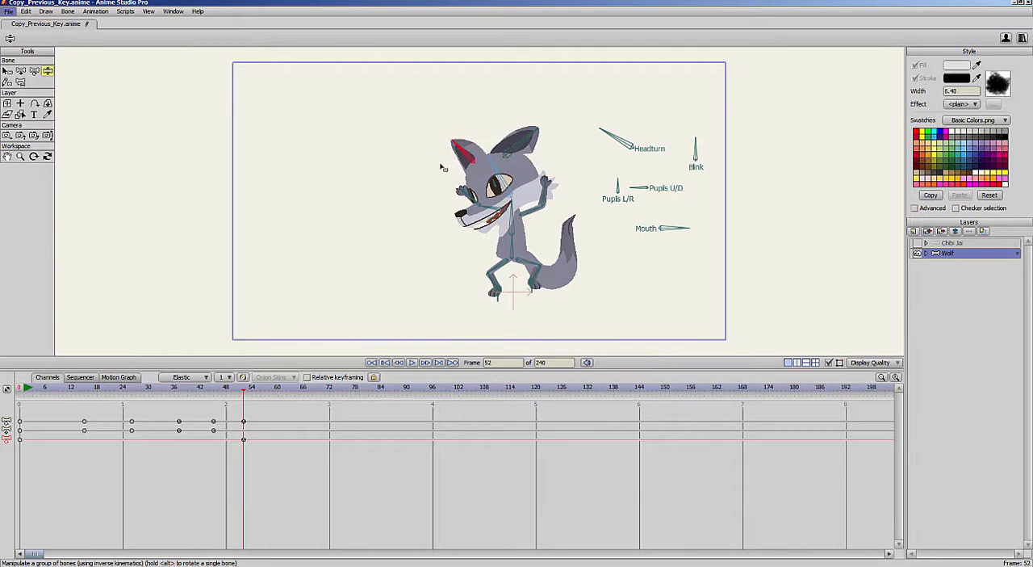
# - Set the default interpolation to Step and freeze the wolf's pose at frame 57
pyautogui.moveTo(193, 391); pyautogui.dragTo(266, 413)
pyautogui.click(202, 378)
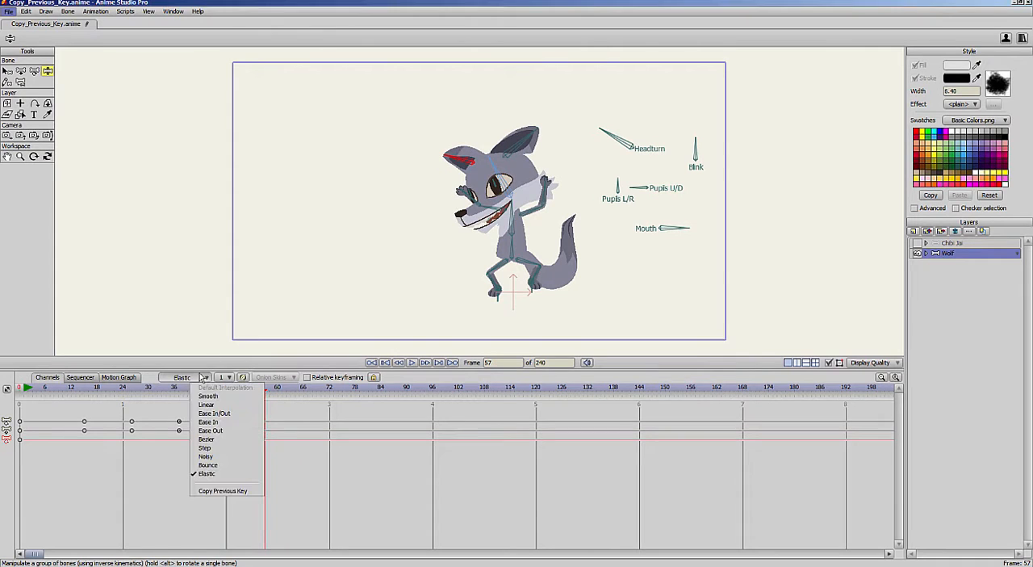
pyautogui.click(236, 448)
pyautogui.click(68, 11)
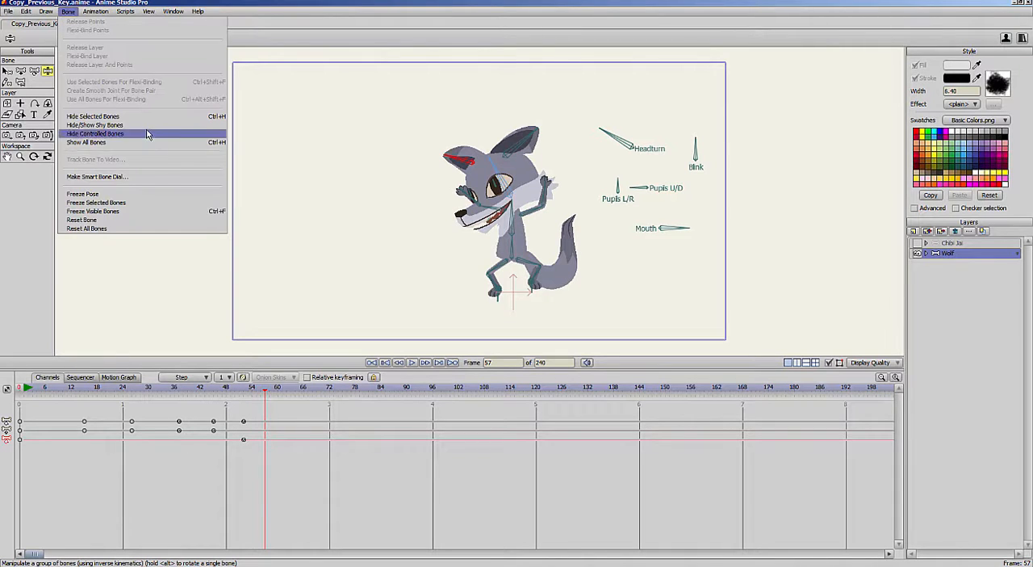
pyautogui.click(156, 197)
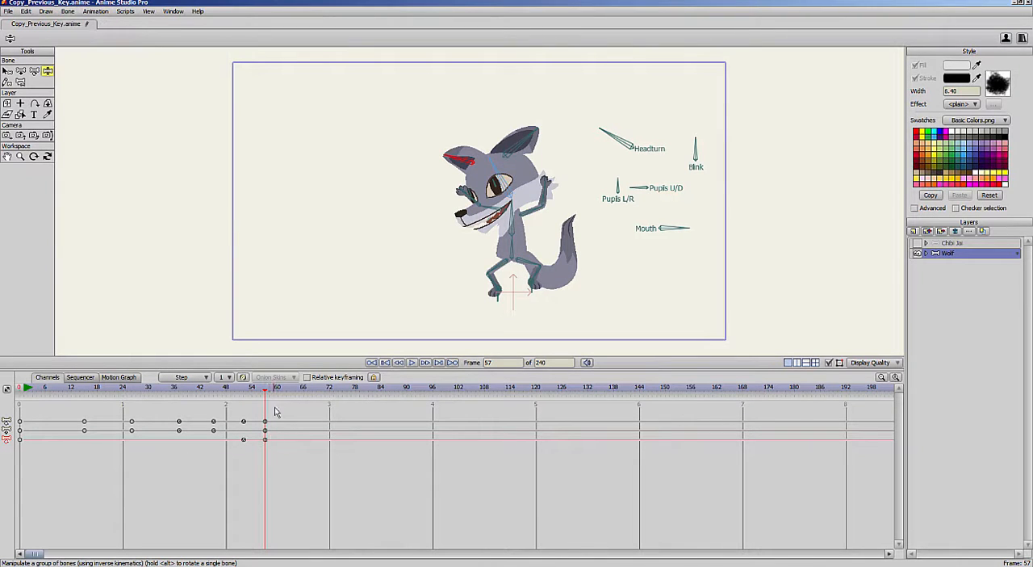
# - Pose the wolf at frame 62 standing upright, with arms lowered, feet together and head and ears straightened
pyautogui.moveTo(272, 389); pyautogui.dragTo(290, 393)
pyautogui.moveTo(505, 172); pyautogui.dragTo(546, 245)
pyautogui.moveTo(473, 198); pyautogui.dragTo(509, 227)
pyautogui.moveTo(536, 293); pyautogui.dragTo(517, 302)
pyautogui.moveTo(513, 210); pyautogui.dragTo(500, 207)
pyautogui.moveTo(506, 145); pyautogui.dragTo(472, 105)
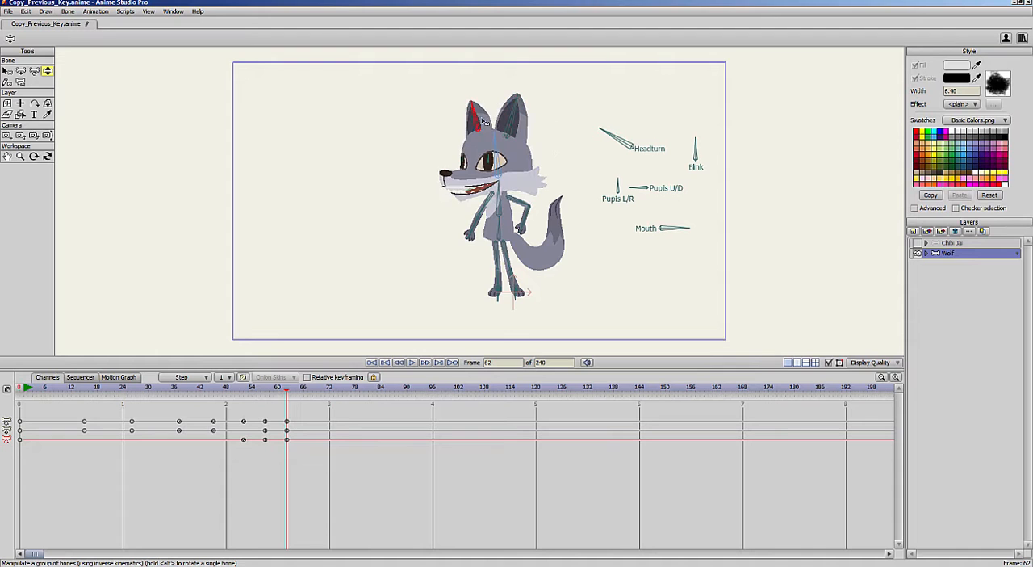
# - Lower the wolf's hips into a crouch at frame 65, and move its body and feet left into a standing pose at frame 78
pyautogui.moveTo(259, 389); pyautogui.dragTo(301, 407)
pyautogui.moveTo(498, 227); pyautogui.dragTo(497, 241)
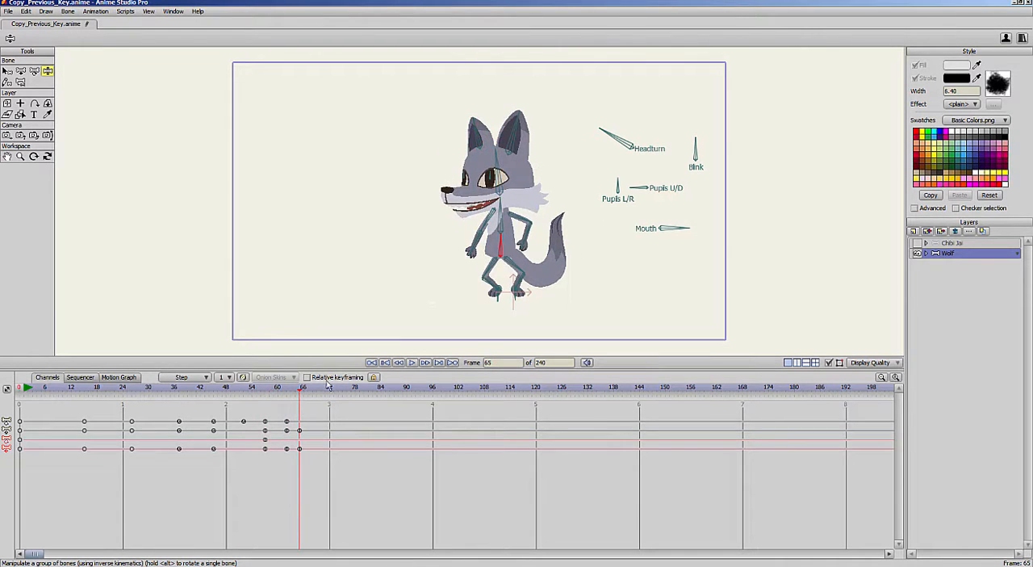
pyautogui.moveTo(260, 387); pyautogui.dragTo(355, 393)
pyautogui.moveTo(498, 242); pyautogui.dragTo(474, 238)
pyautogui.moveTo(497, 297); pyautogui.dragTo(433, 298)
pyautogui.moveTo(476, 239); pyautogui.dragTo(464, 234)
pyautogui.moveTo(518, 298); pyautogui.dragTo(461, 299)
pyautogui.moveTo(463, 236)
pyautogui.mouseDown()
pyautogui.moveTo(414, 235)
pyautogui.moveTo(467, 233)
pyautogui.mouseUp()
# - Set the default interpolation to Copy Previous Key and delete all the wolf's keyframes after frame 0
pyautogui.moveTo(277, 392); pyautogui.dragTo(368, 401)
pyautogui.click(197, 377)
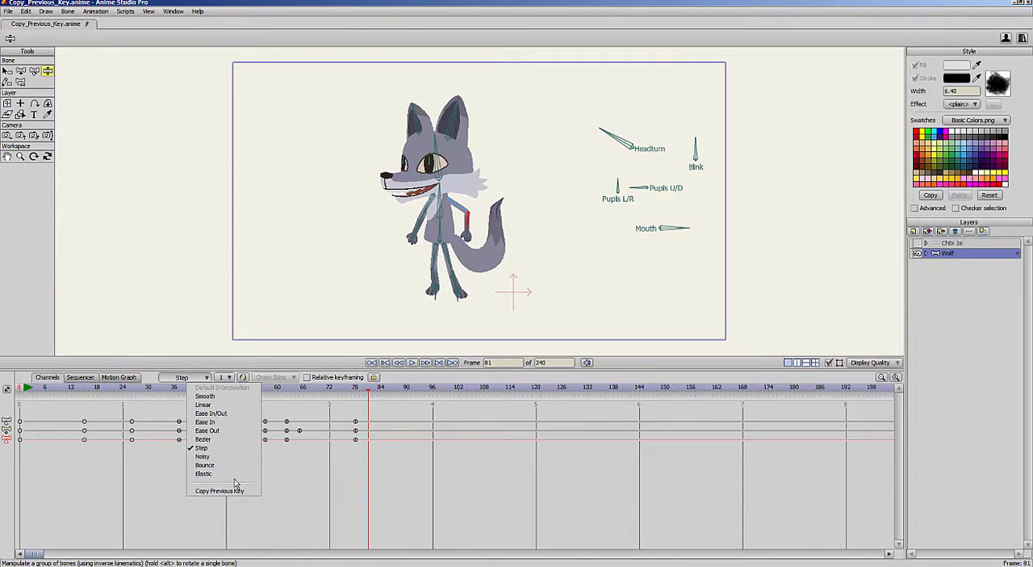
pyautogui.click(225, 491)
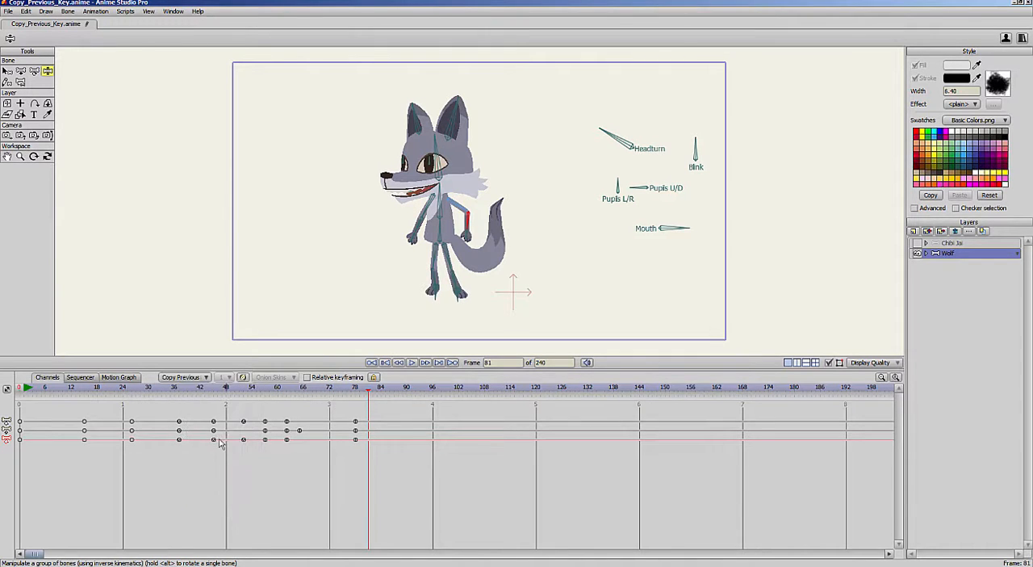
pyautogui.moveTo(84, 502); pyautogui.dragTo(365, 399)
pyautogui.press('Delete')
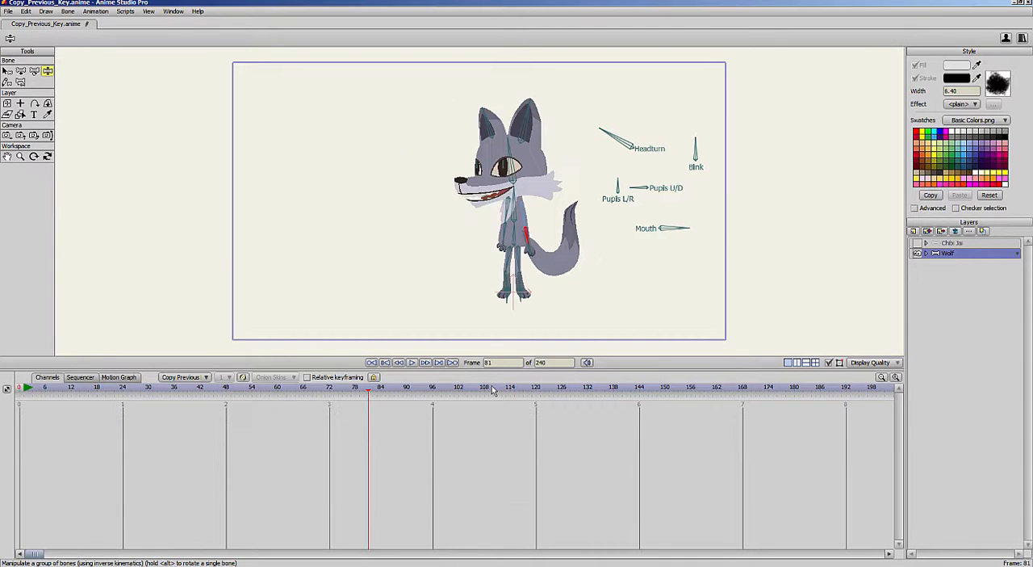
# - Tilt the wolf's head back at frame 13 and set that keyframe's interpolation to Elastic
pyautogui.moveTo(78, 393); pyautogui.dragTo(75, 391)
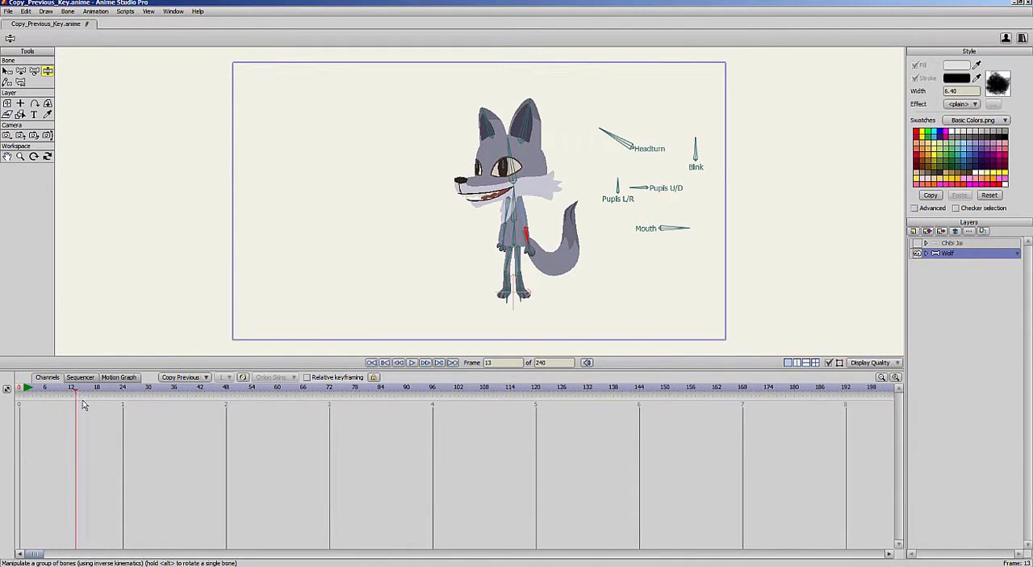
pyautogui.moveTo(514, 164); pyautogui.dragTo(537, 164)
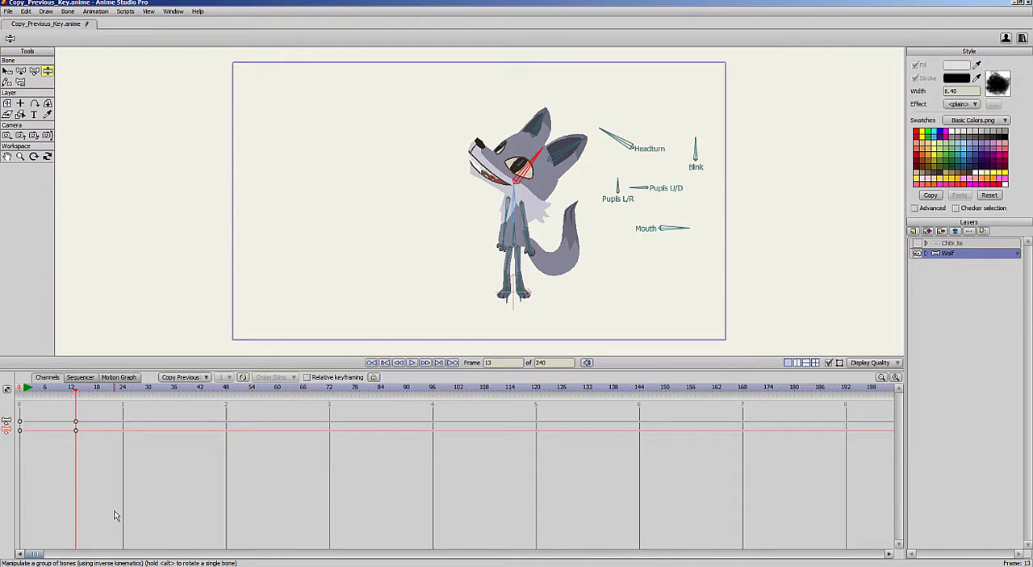
pyautogui.rightClick(76, 431)
pyautogui.click(84, 438)
pyautogui.rightClick(77, 432)
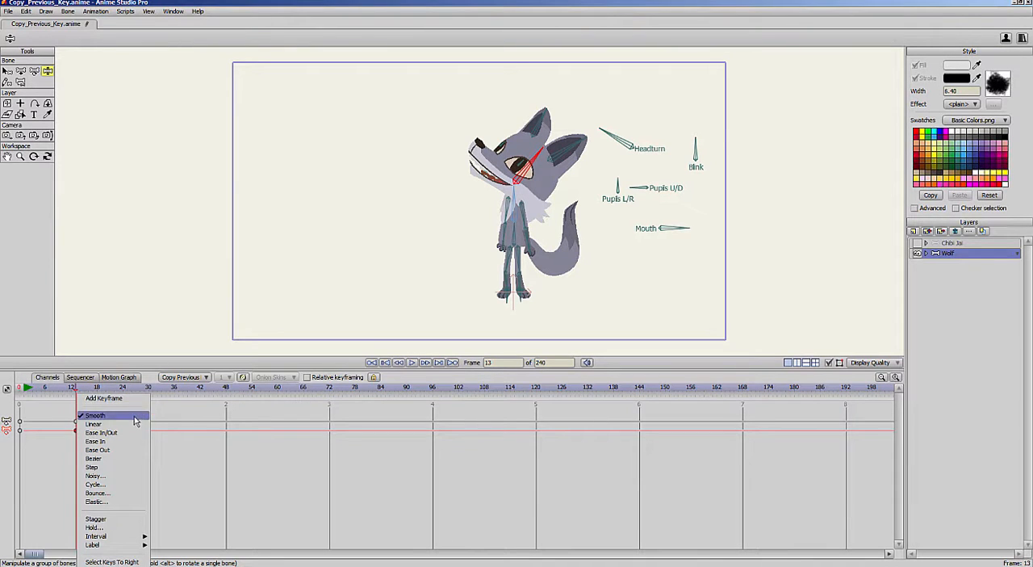
pyautogui.click(120, 502)
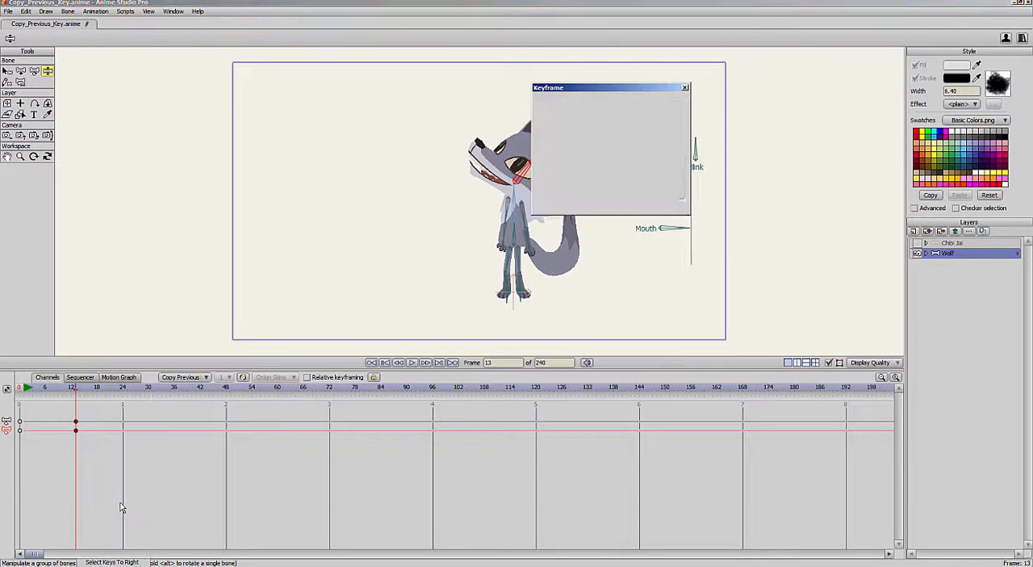
pyautogui.moveTo(636, 89); pyautogui.dragTo(844, 86)
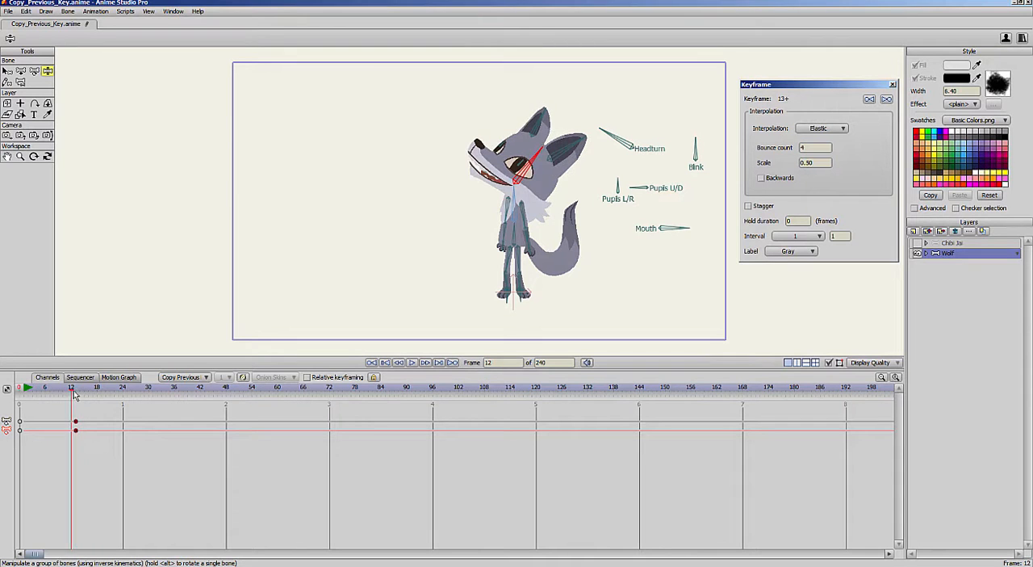
# - Deselect the keyframe, tilt the wolf's head forward at frame 24 and back again at frame 39
pyautogui.click(105, 388)
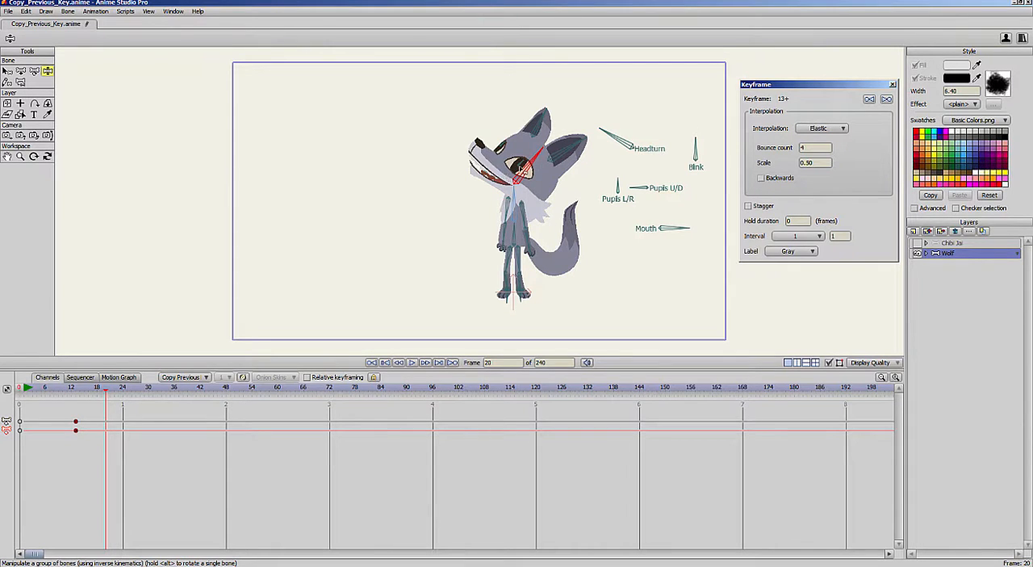
pyautogui.click(76, 431)
pyautogui.click(107, 447)
pyautogui.click(122, 389)
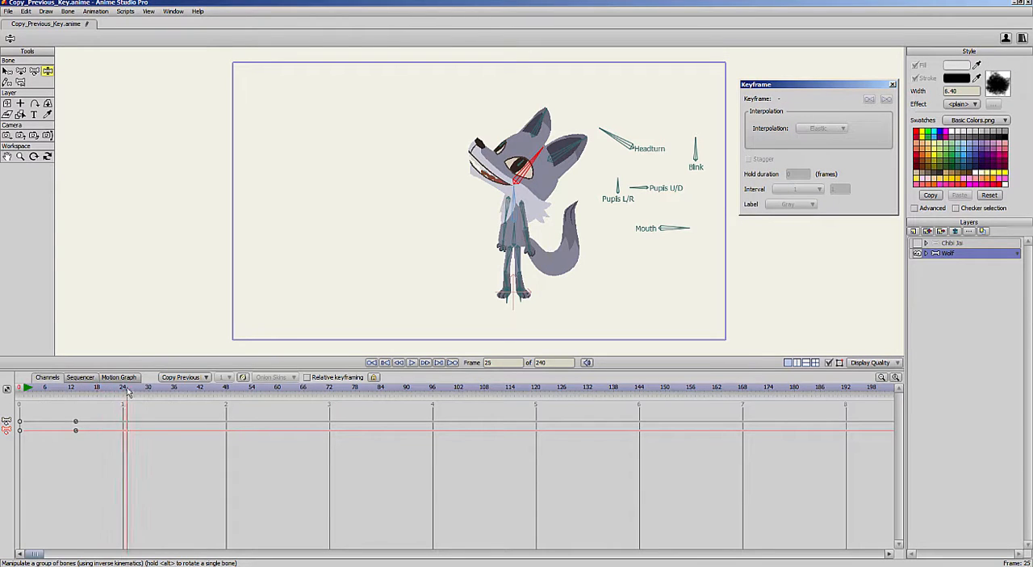
pyautogui.moveTo(534, 156); pyautogui.dragTo(484, 186)
pyautogui.click(171, 389)
pyautogui.click(188, 389)
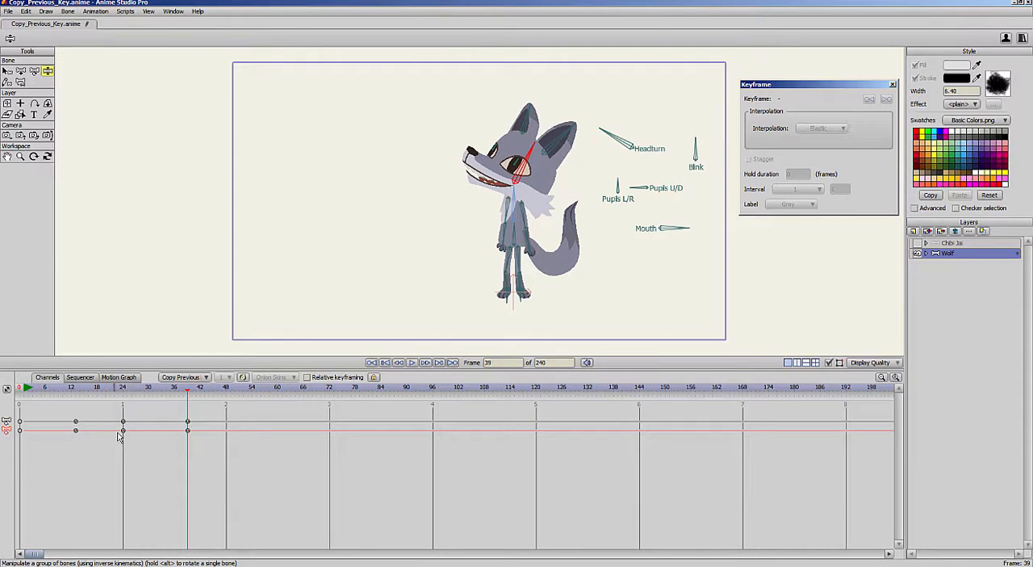
# - Tilt the wolf's head forward at frame 52 and back at frame 71
pyautogui.moveTo(71, 390); pyautogui.dragTo(242, 390)
pyautogui.moveTo(545, 162); pyautogui.dragTo(500, 163)
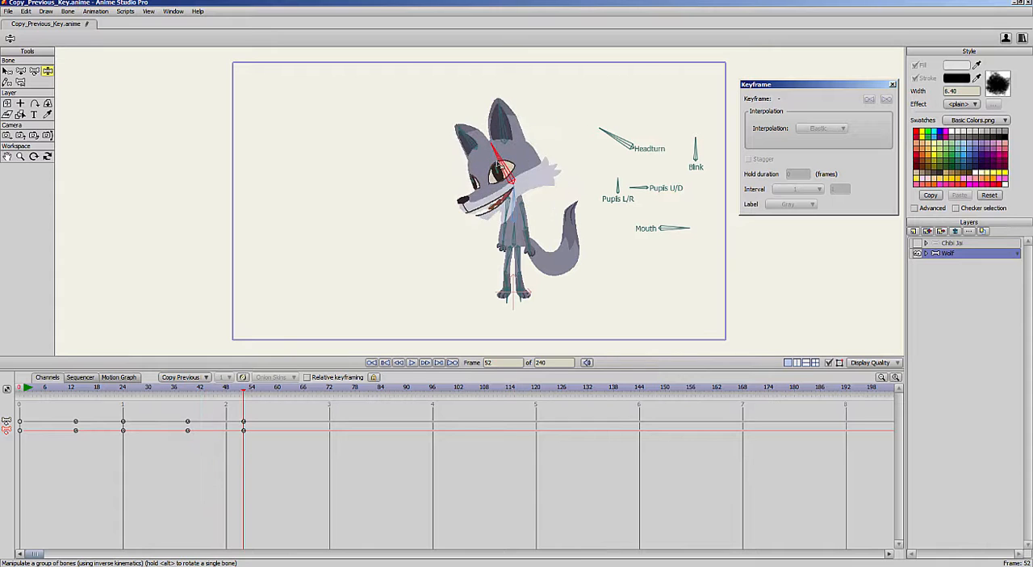
pyautogui.moveTo(162, 396); pyautogui.dragTo(327, 396)
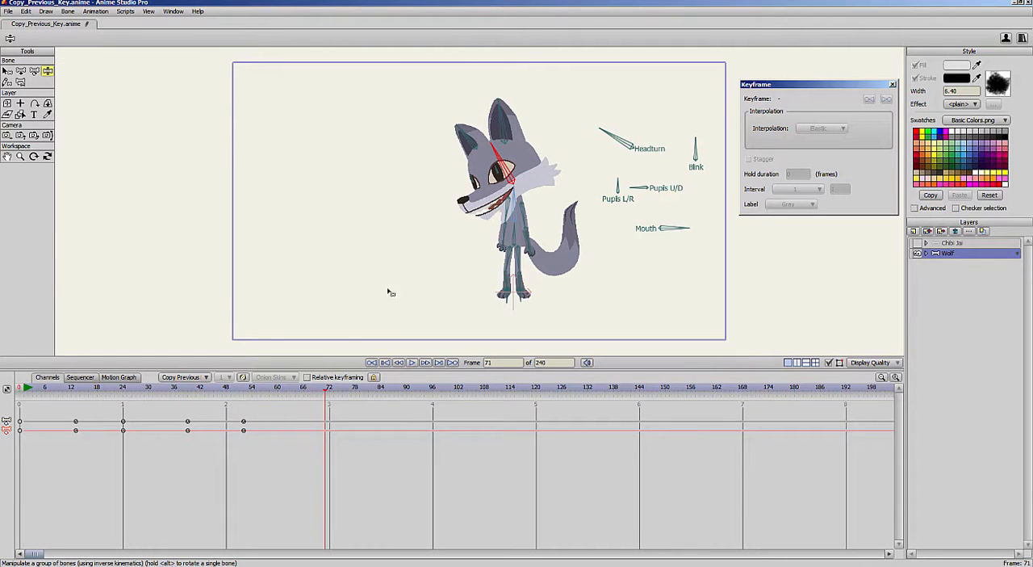
pyautogui.moveTo(511, 156); pyautogui.dragTo(539, 159)
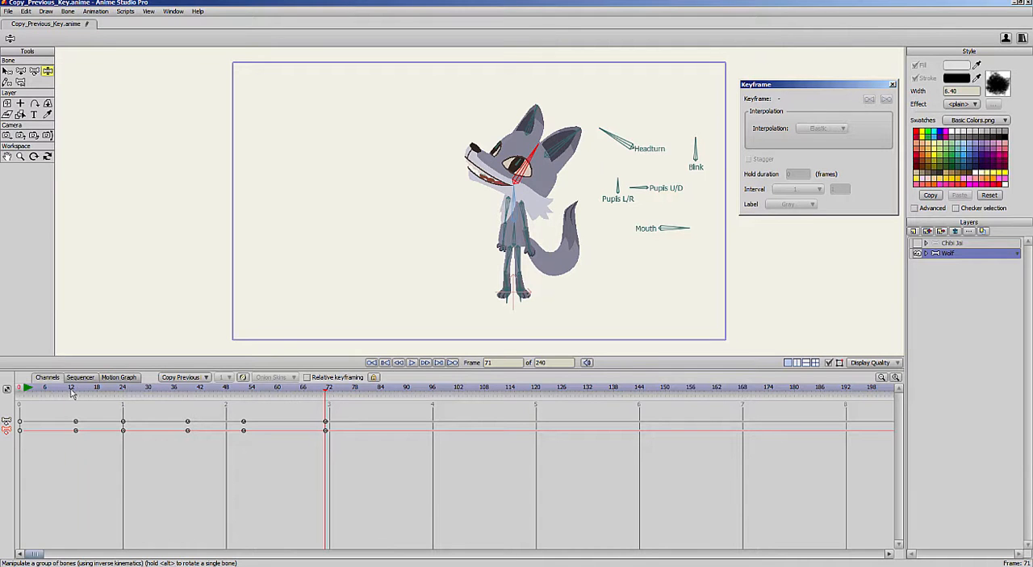
# - Reselect Copy Previous Key as the default interpolation and delete all the wolf's head keyframes after frame 0
pyautogui.moveTo(71, 392); pyautogui.dragTo(218, 392)
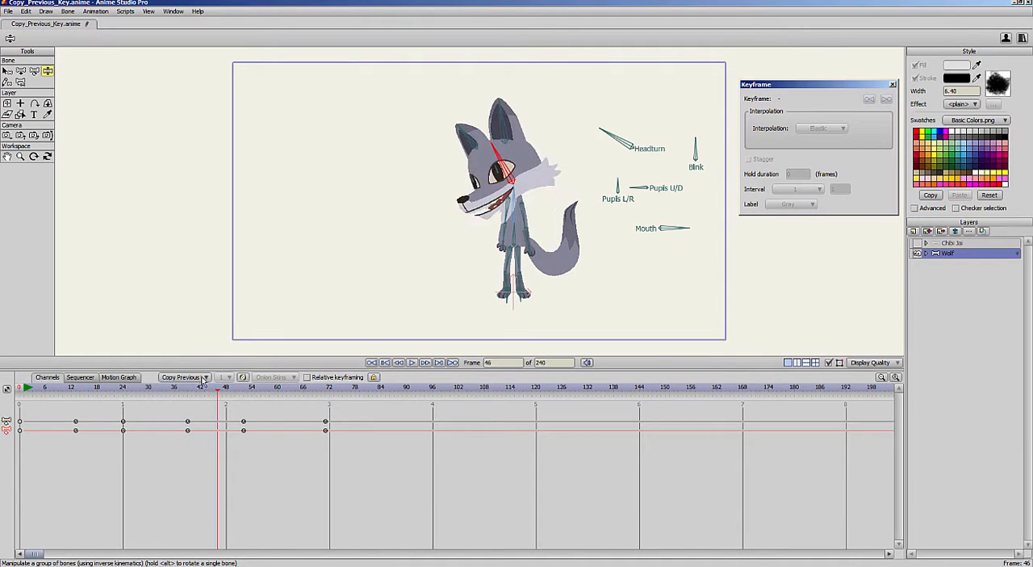
pyautogui.click(205, 378)
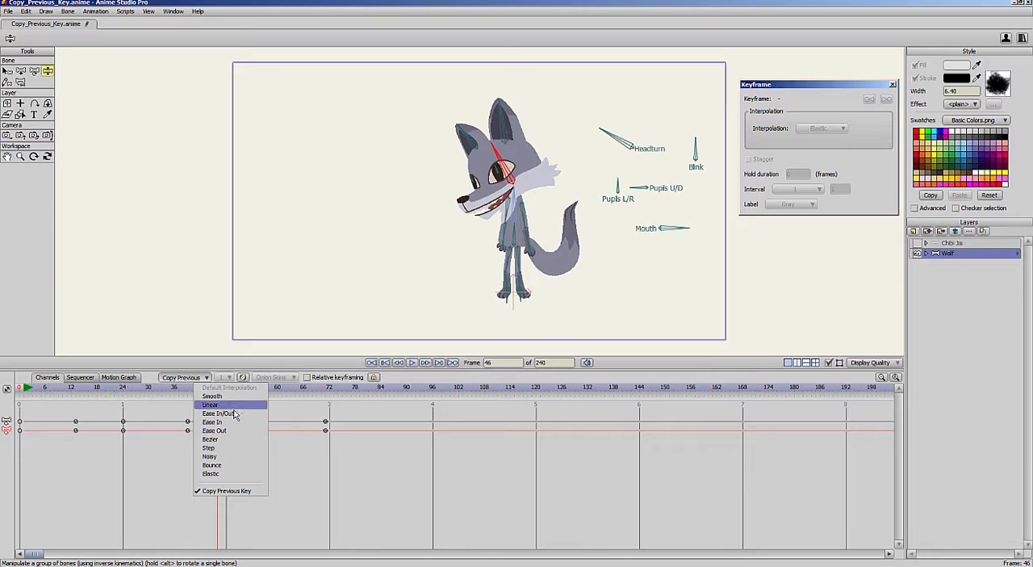
pyautogui.click(246, 491)
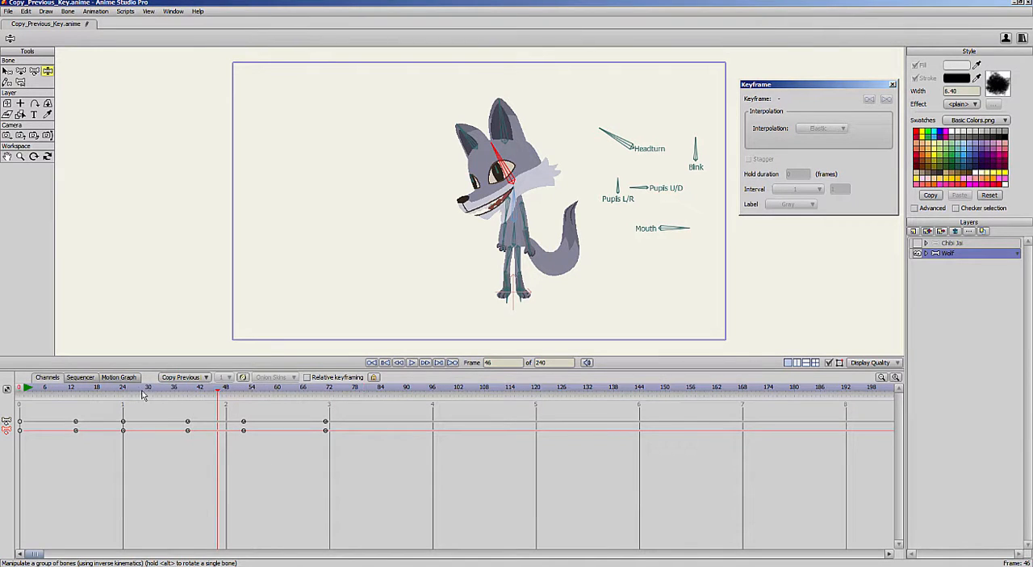
pyautogui.moveTo(142, 391); pyautogui.dragTo(166, 391)
pyautogui.moveTo(435, 479); pyautogui.dragTo(443, 479)
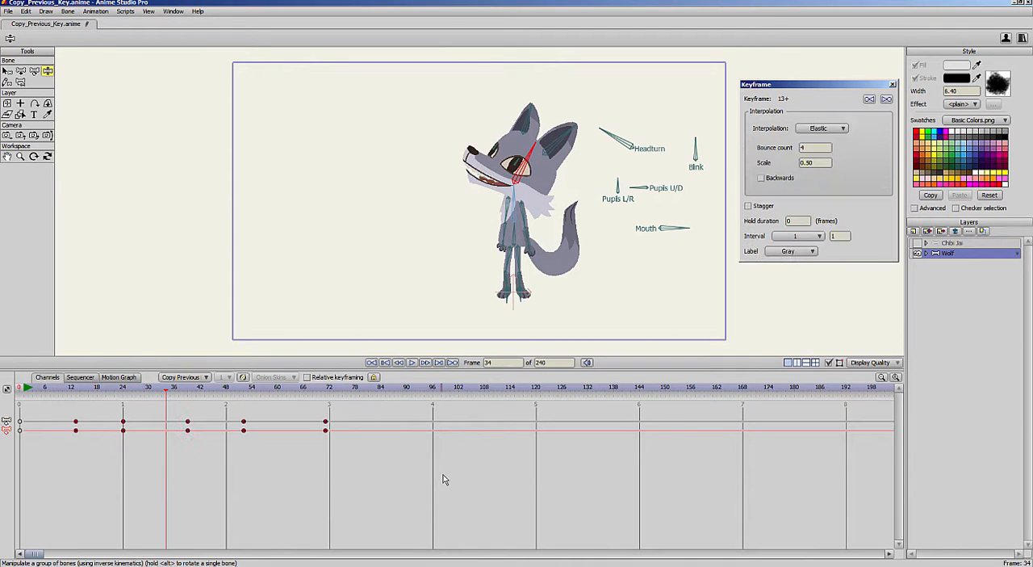
pyautogui.press('Delete')
# - At frame 1, lower the wolf's body into a bent-knee crouch and spread both arms outward
pyautogui.click(25, 389)
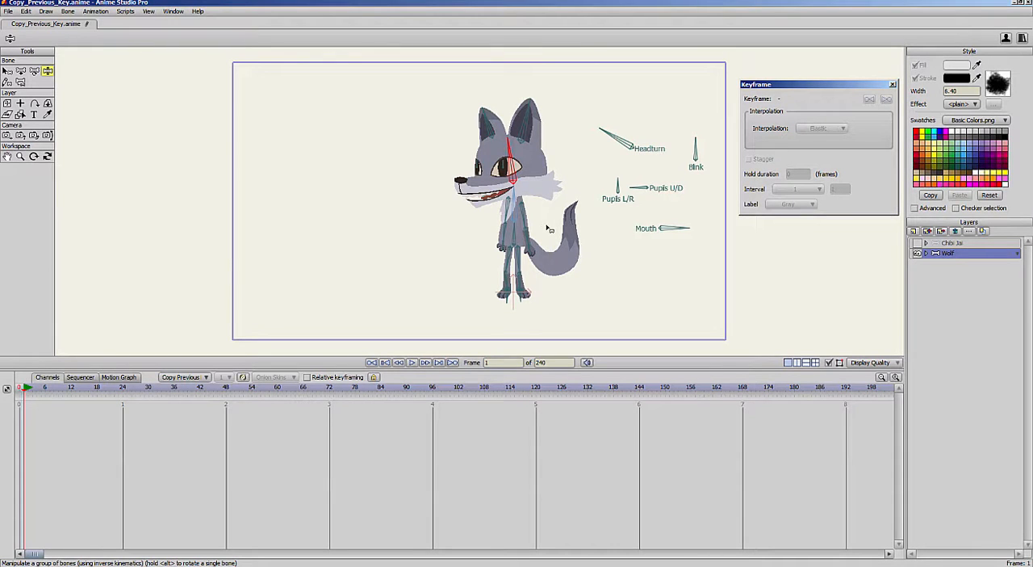
pyautogui.moveTo(529, 235); pyautogui.dragTo(540, 227)
pyautogui.moveTo(505, 235)
pyautogui.mouseDown()
pyautogui.moveTo(488, 226)
pyautogui.moveTo(516, 241)
pyautogui.mouseUp()
pyautogui.moveTo(516, 206); pyautogui.dragTo(511, 207)
pyautogui.moveTo(508, 168); pyautogui.dragTo(503, 170)
pyautogui.moveTo(542, 227); pyautogui.dragTo(545, 225)
pyautogui.moveTo(488, 234); pyautogui.dragTo(485, 235)
pyautogui.moveTo(494, 217); pyautogui.dragTo(491, 218)
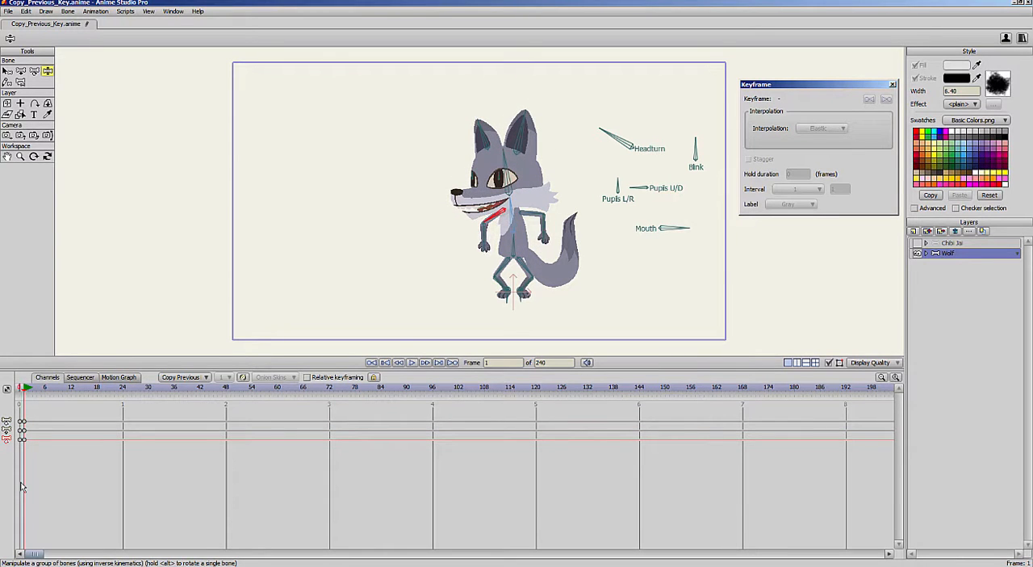
# - Rotate the Pupils L/R bone at frame 1 and set the selected pupil bones' keyframe there to Elastic interpolation
pyautogui.moveTo(620, 181)
pyautogui.mouseDown()
pyautogui.moveTo(641, 188)
pyautogui.moveTo(617, 180)
pyautogui.moveTo(632, 193)
pyautogui.mouseUp()
pyautogui.click(639, 186)
pyautogui.click(7, 71)
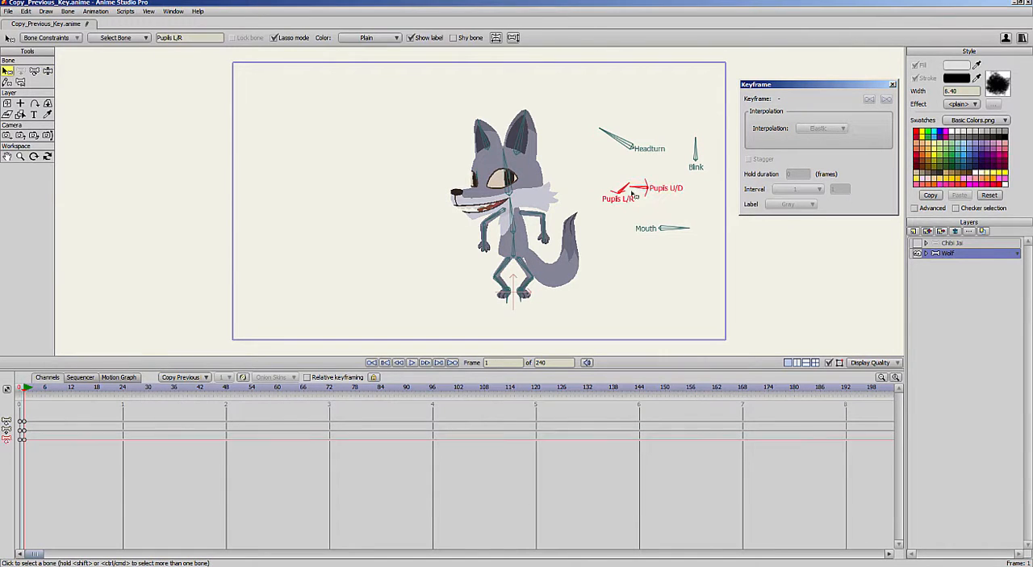
pyautogui.click(23, 440)
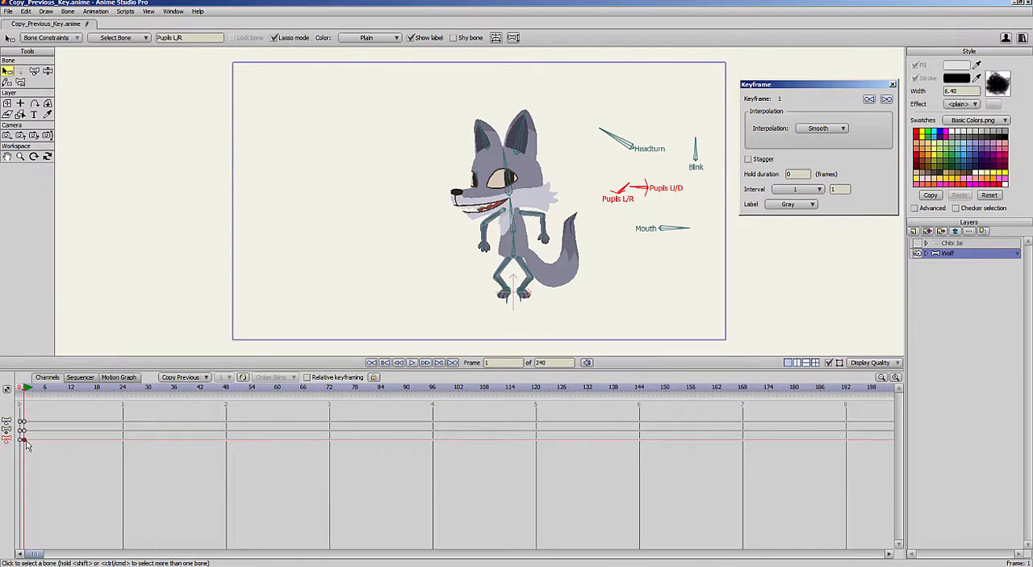
pyautogui.click(843, 128)
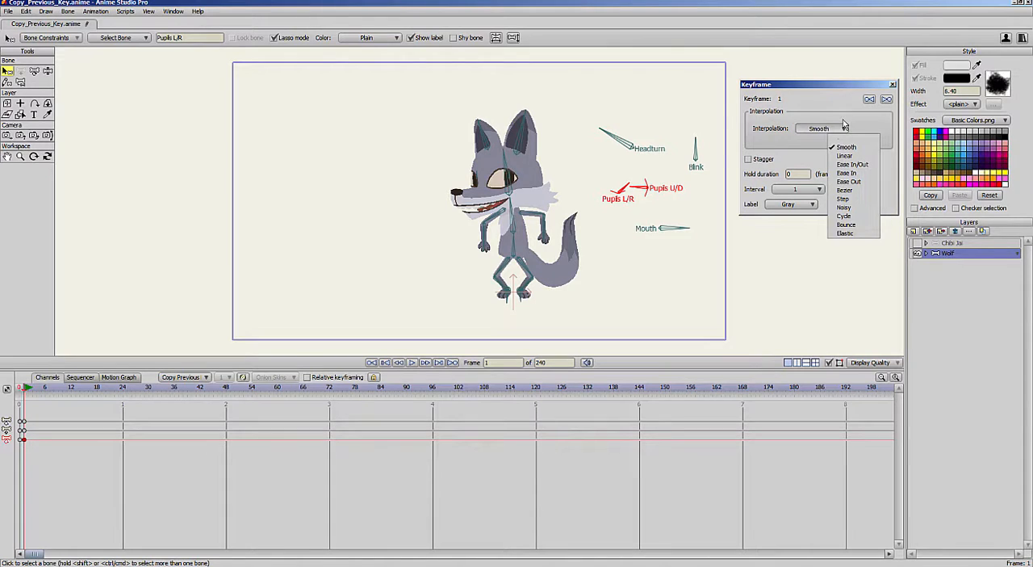
pyautogui.click(857, 234)
# - Pose the wolf at frame 7 with a wide stance, raised arms and head tilted back, and move those keyframes to frame 10
pyautogui.moveTo(50, 390); pyautogui.dragTo(50, 391)
pyautogui.click(48, 71)
pyautogui.moveTo(515, 249); pyautogui.dragTo(506, 239)
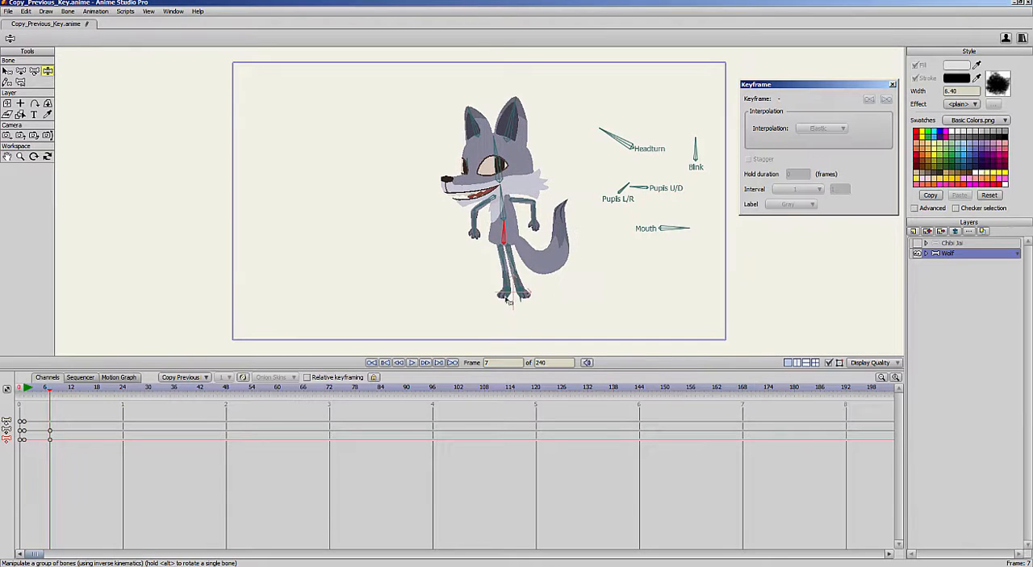
pyautogui.moveTo(507, 299); pyautogui.dragTo(466, 297)
pyautogui.moveTo(502, 225); pyautogui.dragTo(501, 168)
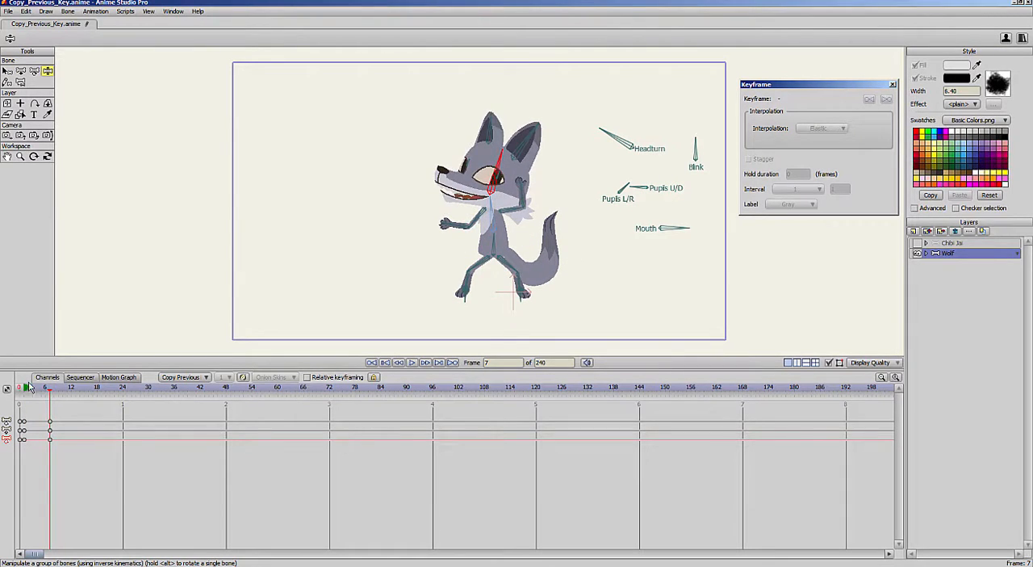
pyautogui.moveTo(27, 389); pyautogui.dragTo(87, 392)
pyautogui.doubleClick(50, 430)
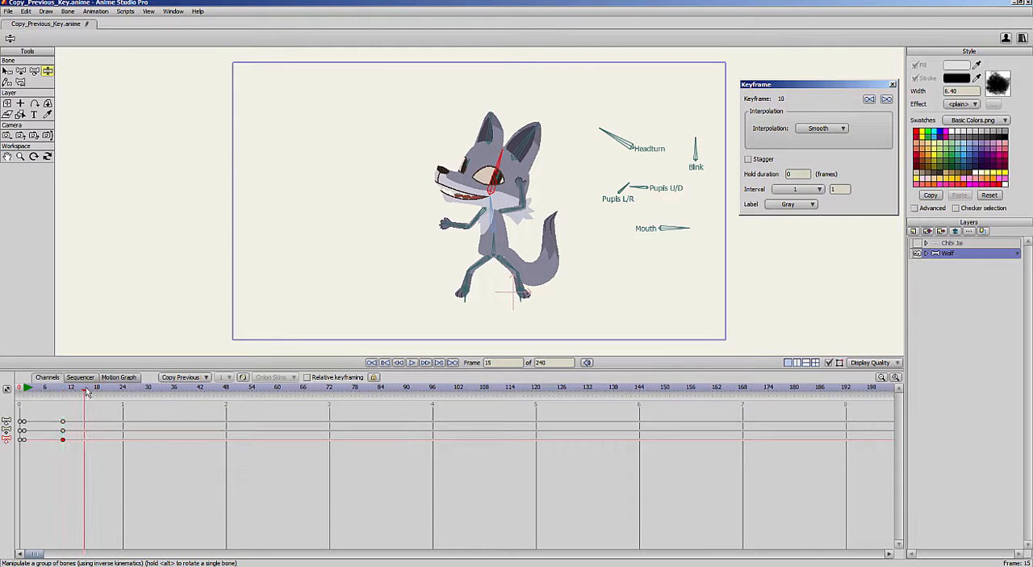
# - Shift the wolf's gaze at frames 15, 20 and 30 by rotating the Pupils L/R and Pupils U/D bones
pyautogui.moveTo(630, 183)
pyautogui.mouseDown()
pyautogui.moveTo(610, 179)
pyautogui.moveTo(635, 184)
pyautogui.mouseUp()
pyautogui.moveTo(65, 389); pyautogui.dragTo(107, 399)
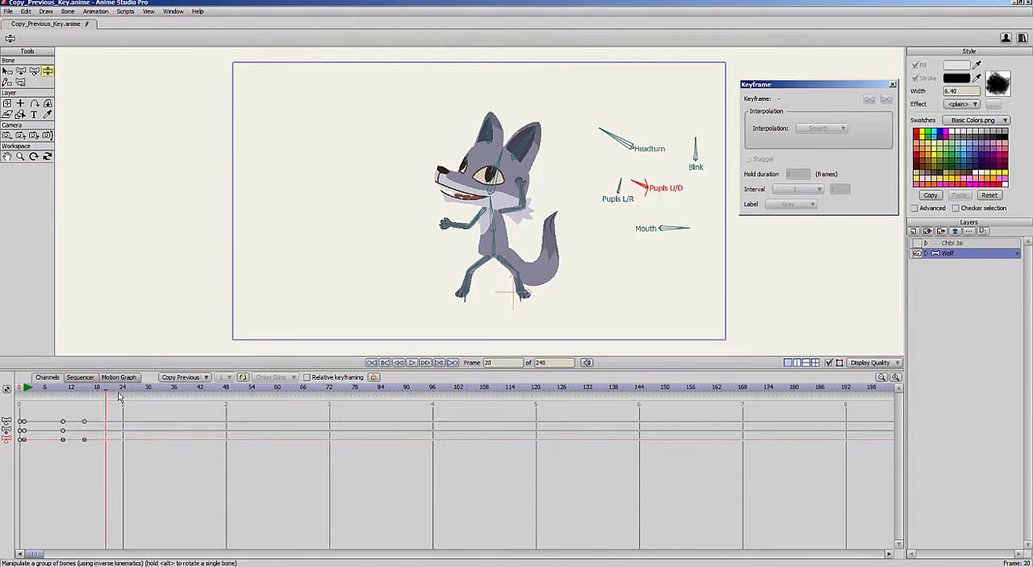
pyautogui.moveTo(620, 180); pyautogui.dragTo(617, 180)
pyautogui.moveTo(634, 185)
pyautogui.mouseDown()
pyautogui.moveTo(636, 198)
pyautogui.moveTo(640, 183)
pyautogui.moveTo(624, 196)
pyautogui.mouseUp()
pyautogui.moveTo(71, 394); pyautogui.dragTo(149, 396)
pyautogui.moveTo(624, 189); pyautogui.dragTo(618, 175)
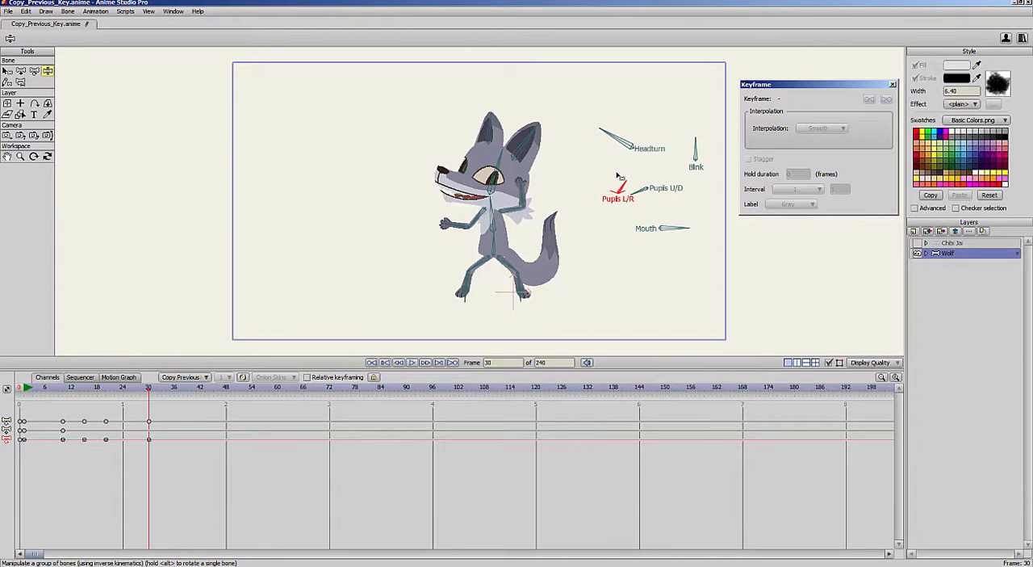
# - Return to frame 1, hide the Wolf layer, and show and select the Chibi Jai layer
pyautogui.click(20, 389)
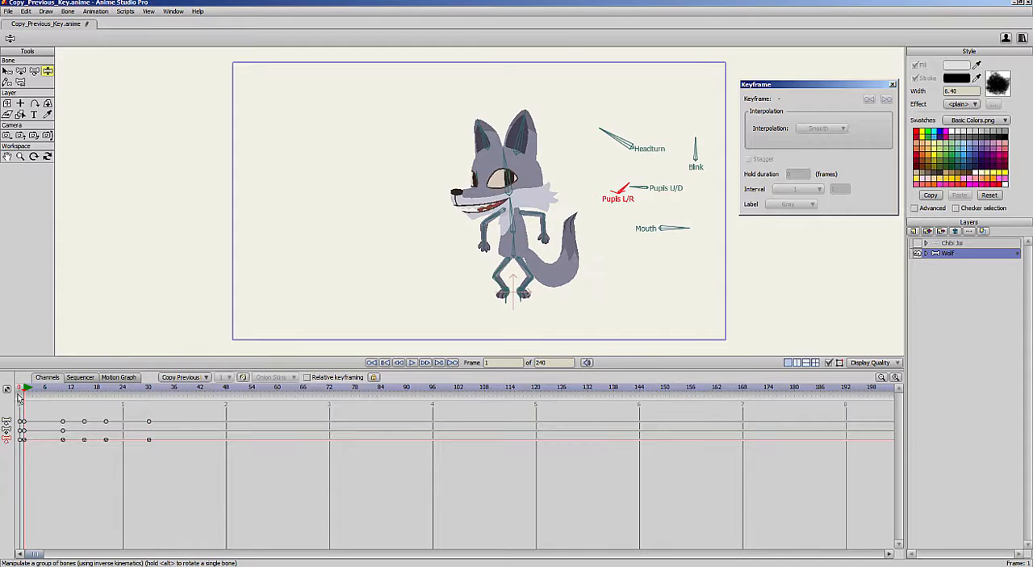
pyautogui.click(917, 252)
pyautogui.click(932, 242)
pyautogui.click(917, 242)
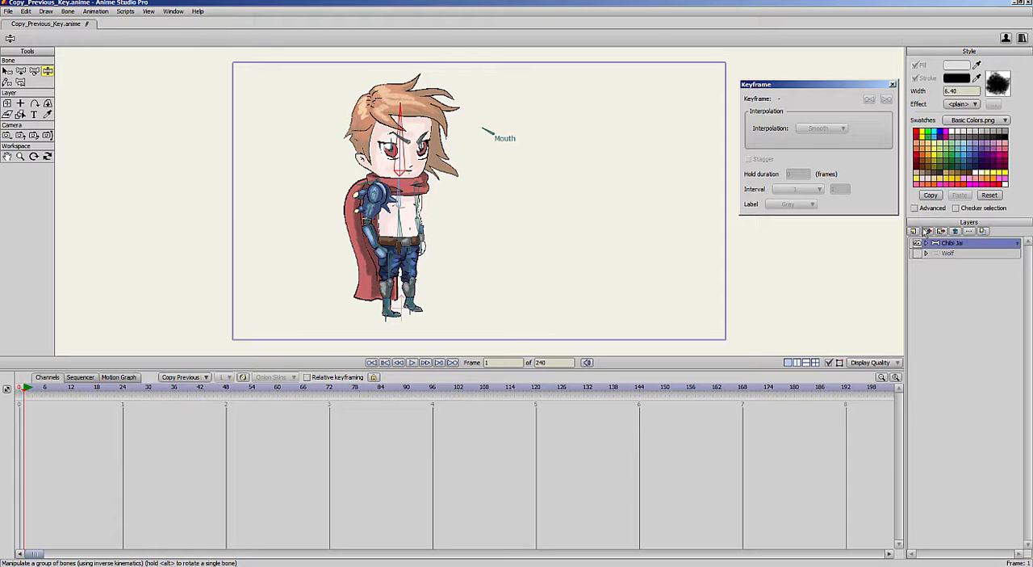
# - Rotate Chibi Jai's Mouth bone at frame 1 so that the mouth is closed
pyautogui.scroll(3, 537, 178)
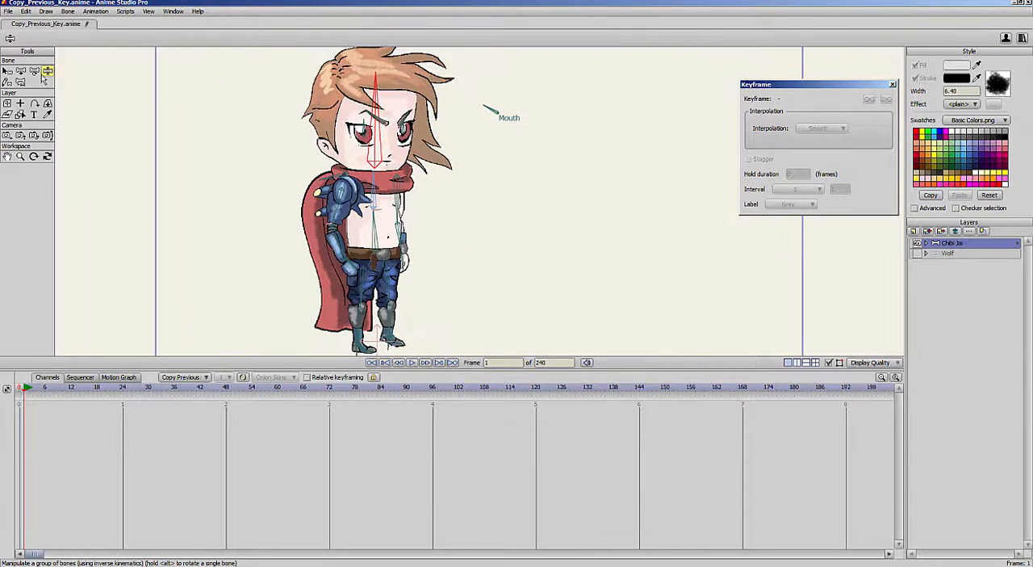
pyautogui.click(497, 112)
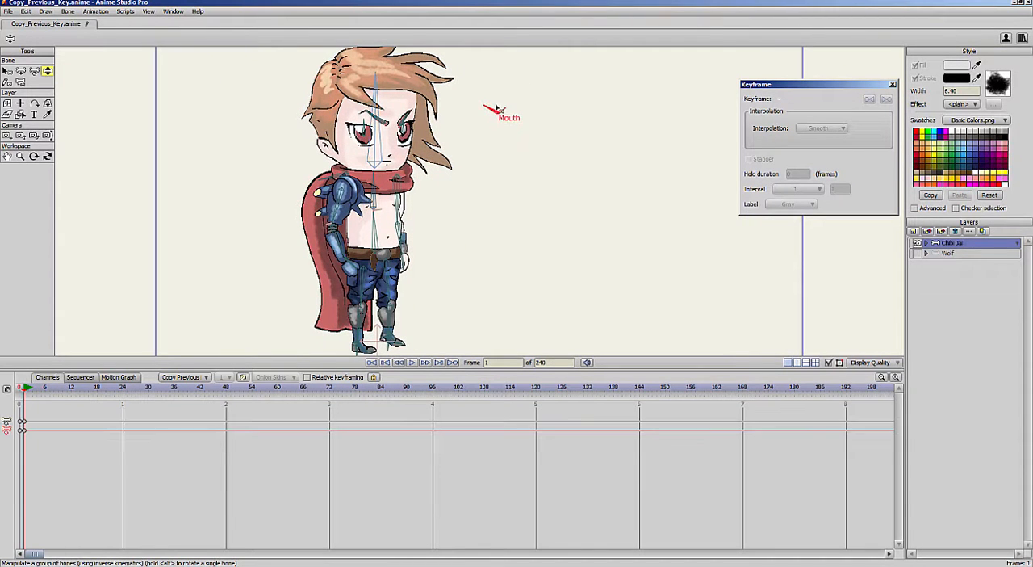
pyautogui.scroll(1, 590, 102)
pyautogui.moveTo(590, 101); pyautogui.dragTo(541, 235)
pyautogui.scroll(2, 542, 235)
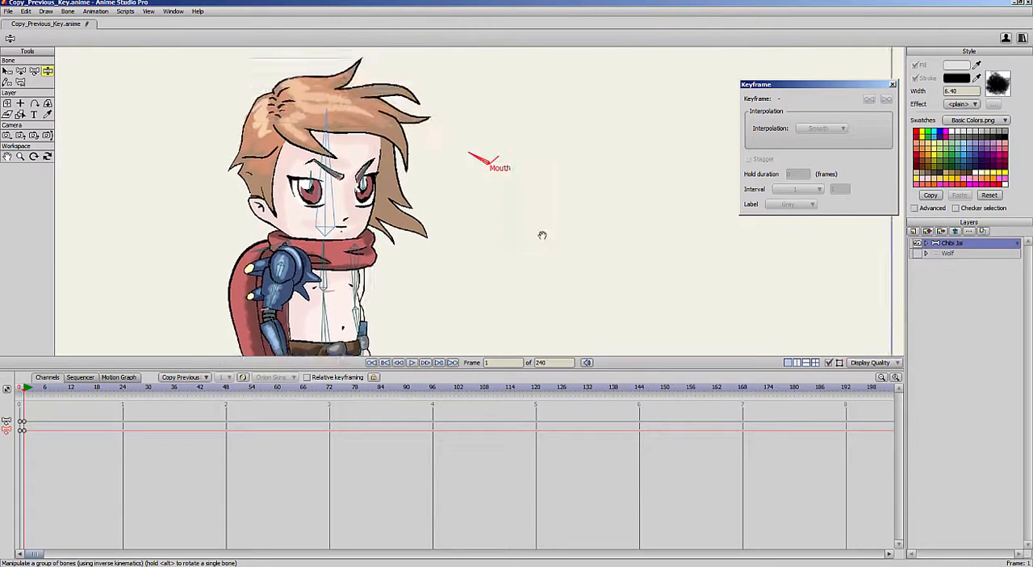
pyautogui.moveTo(636, 121); pyautogui.dragTo(634, 176)
pyautogui.scroll(3, 633, 176)
pyautogui.moveTo(477, 182); pyautogui.dragTo(454, 185)
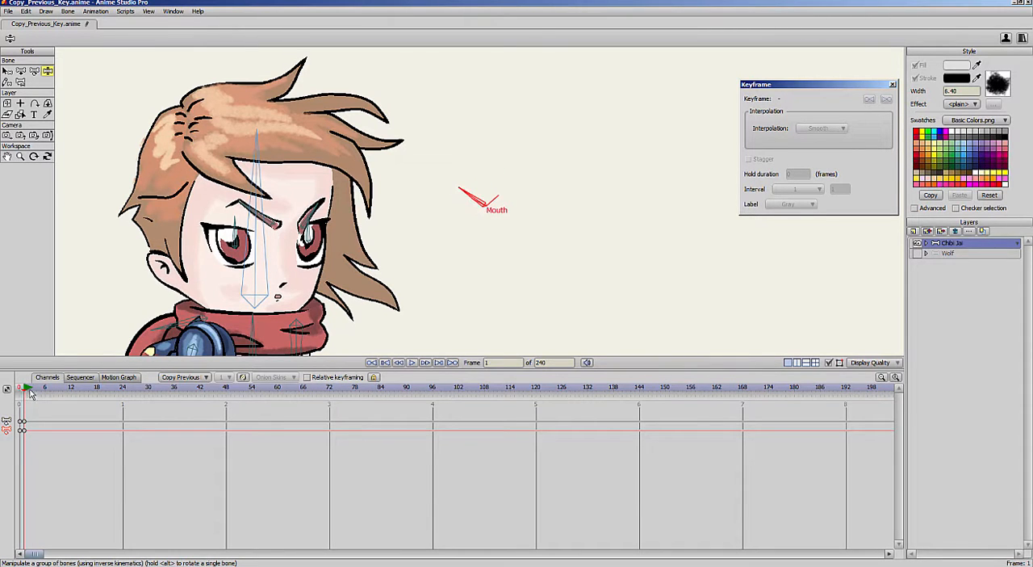
pyautogui.moveTo(25, 392)
pyautogui.mouseDown()
pyautogui.moveTo(50, 395)
pyautogui.moveTo(24, 400)
pyautogui.mouseUp()
pyautogui.moveTo(476, 189); pyautogui.dragTo(457, 203)
# - Animate the mouth by rotating the Mouth bone to different angles at frames 11, 26 and 44
pyautogui.moveTo(46, 391); pyautogui.dragTo(68, 388)
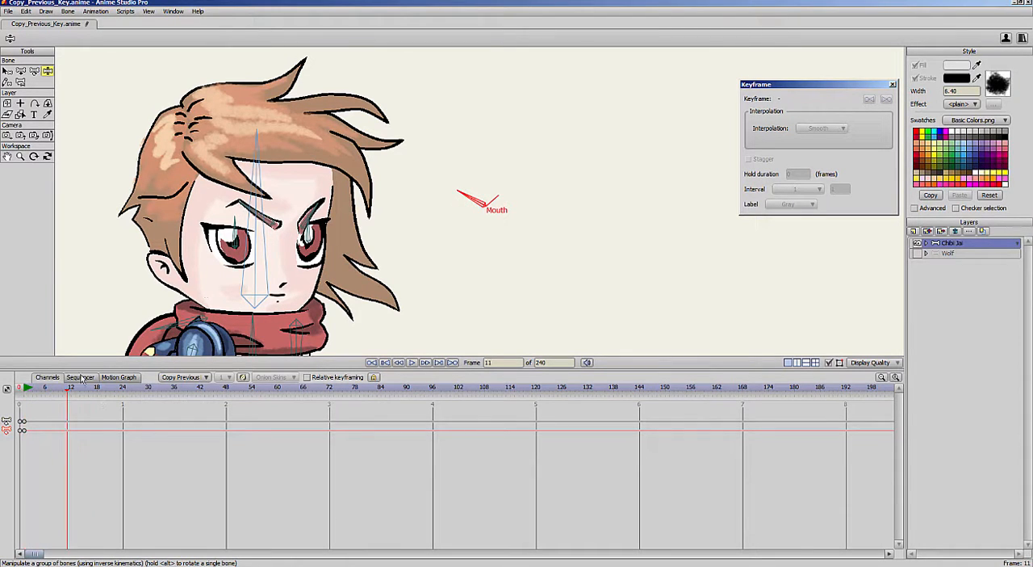
pyautogui.moveTo(466, 193); pyautogui.dragTo(484, 177)
pyautogui.moveTo(108, 394); pyautogui.dragTo(131, 389)
pyautogui.moveTo(484, 177); pyautogui.dragTo(466, 190)
pyautogui.moveTo(146, 391); pyautogui.dragTo(209, 390)
pyautogui.moveTo(473, 187)
pyautogui.mouseDown()
pyautogui.moveTo(492, 178)
pyautogui.moveTo(527, 189)
pyautogui.mouseUp()
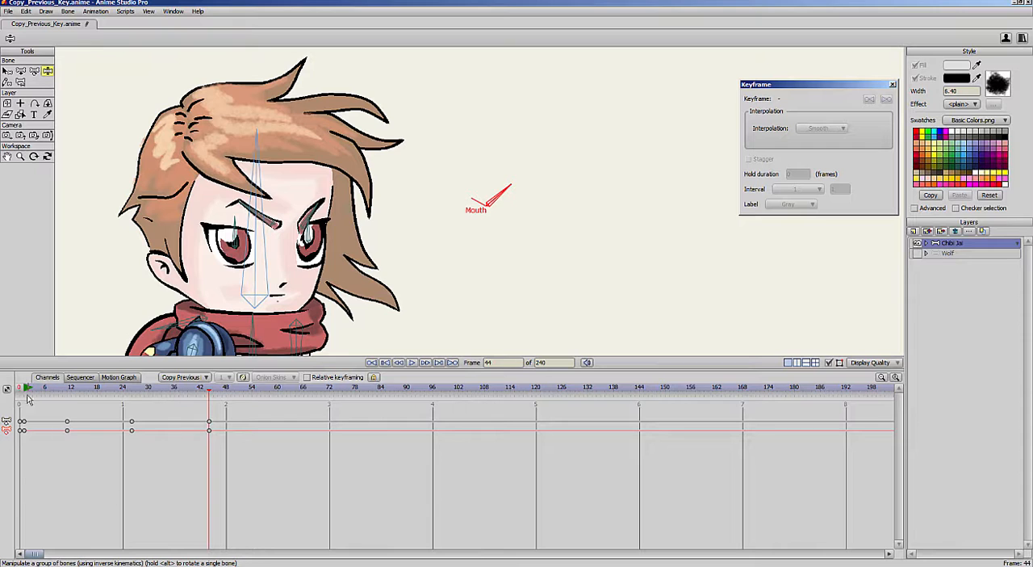
# - Scrub through the mouth transitions from frame 1 and rotate the Mouth bone to a frown at frame 33
pyautogui.moveTo(25, 390)
pyautogui.mouseDown()
pyautogui.moveTo(38, 391)
pyautogui.moveTo(25, 390)
pyautogui.mouseUp()
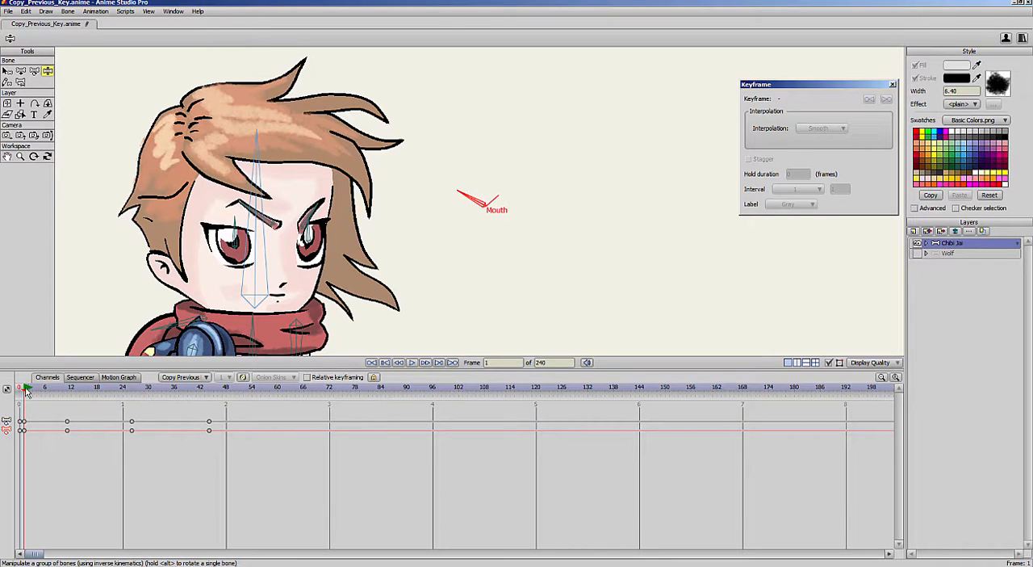
pyautogui.moveTo(26, 389); pyautogui.dragTo(66, 443)
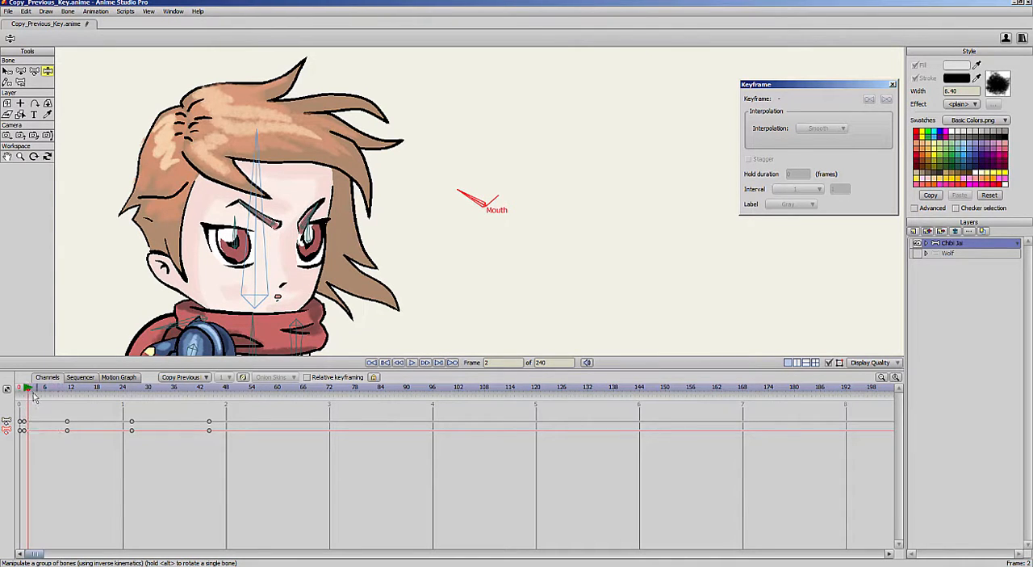
pyautogui.moveTo(29, 390); pyautogui.dragTo(69, 426)
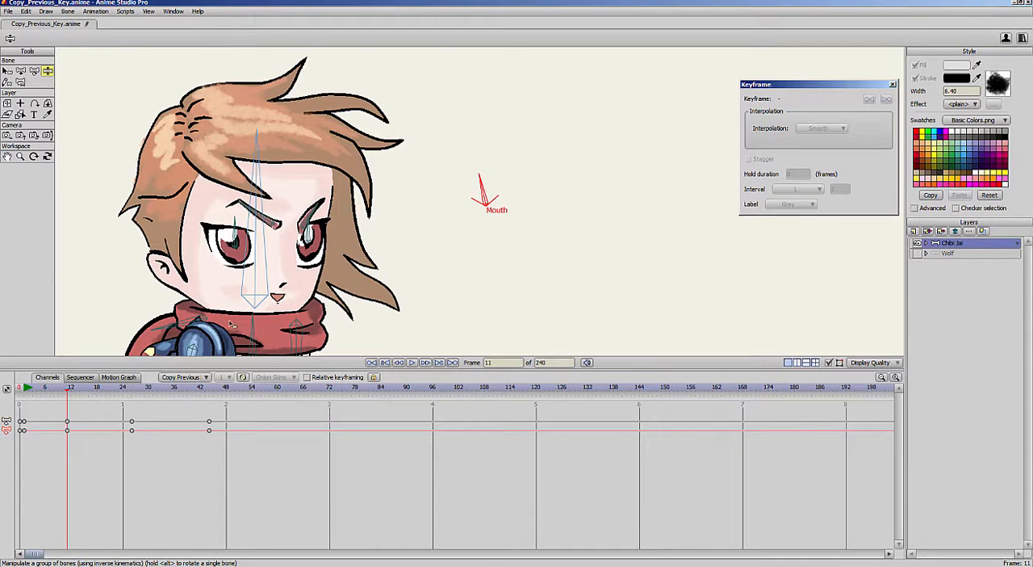
pyautogui.click(25, 388)
pyautogui.moveTo(27, 391); pyautogui.dragTo(162, 428)
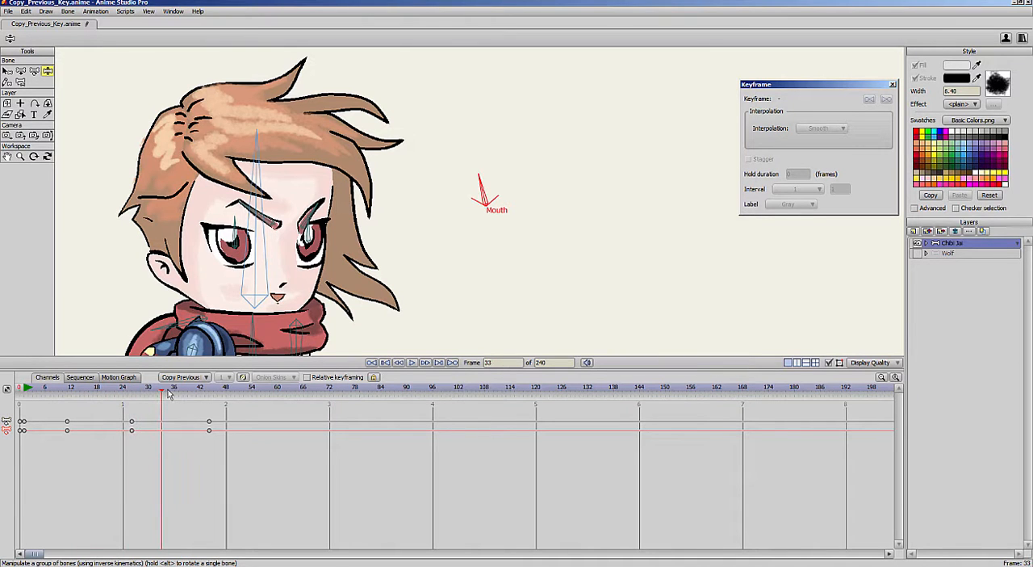
pyautogui.moveTo(489, 175); pyautogui.dragTo(502, 175)
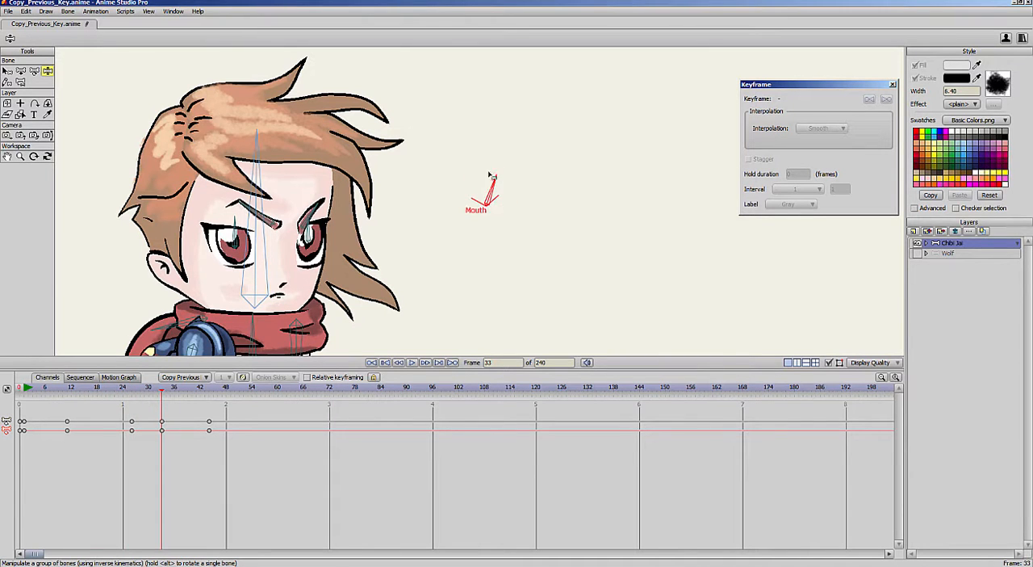
pyautogui.moveTo(119, 393); pyautogui.dragTo(196, 415)
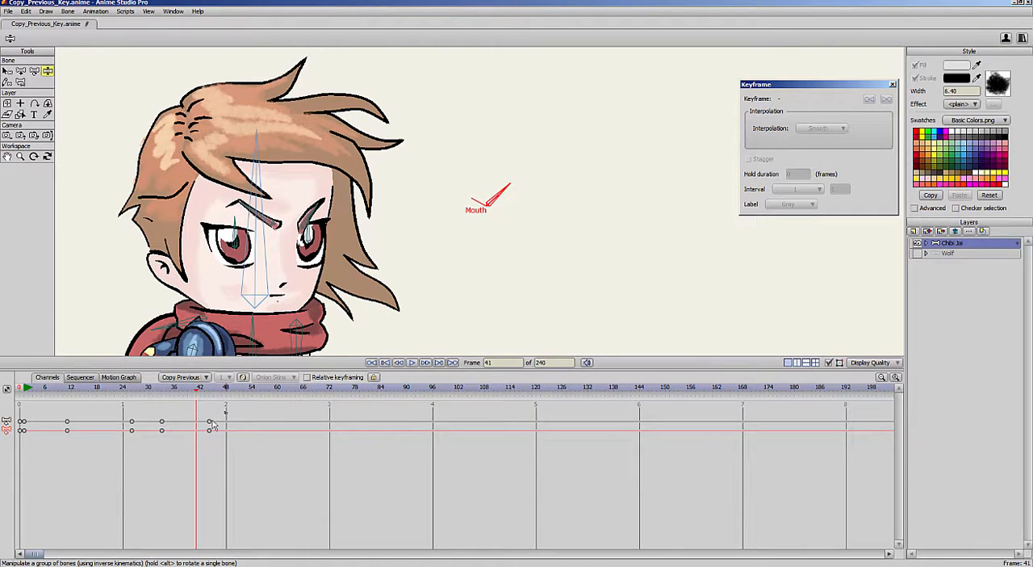
# - Delete all the Mouth bone keyframes after frame 1 and set the frame 1 keyframes' interpolation to Step
pyautogui.moveTo(229, 409); pyautogui.dragTo(63, 458)
pyautogui.press('Delete')
pyautogui.click(25, 389)
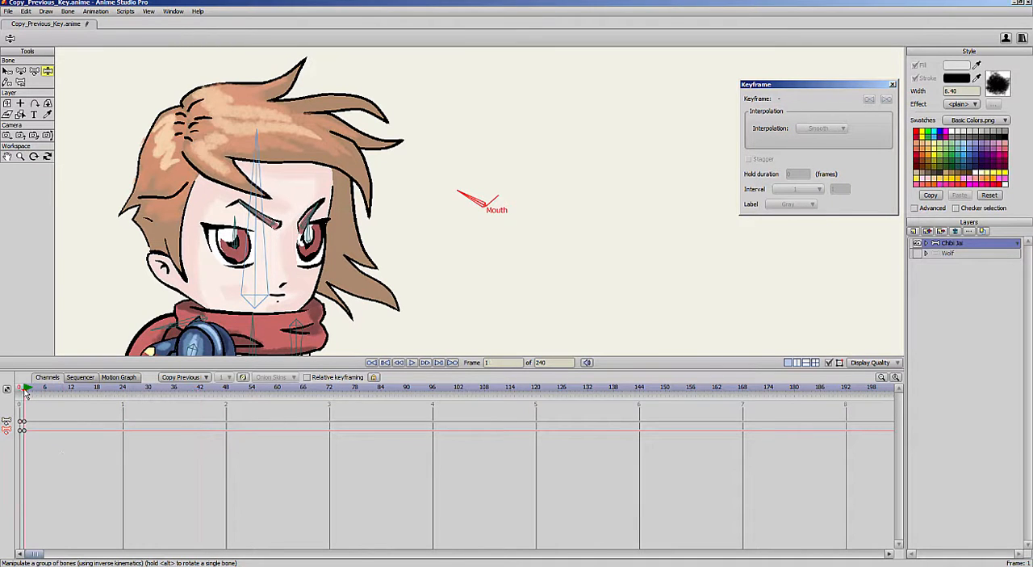
pyautogui.click(23, 431)
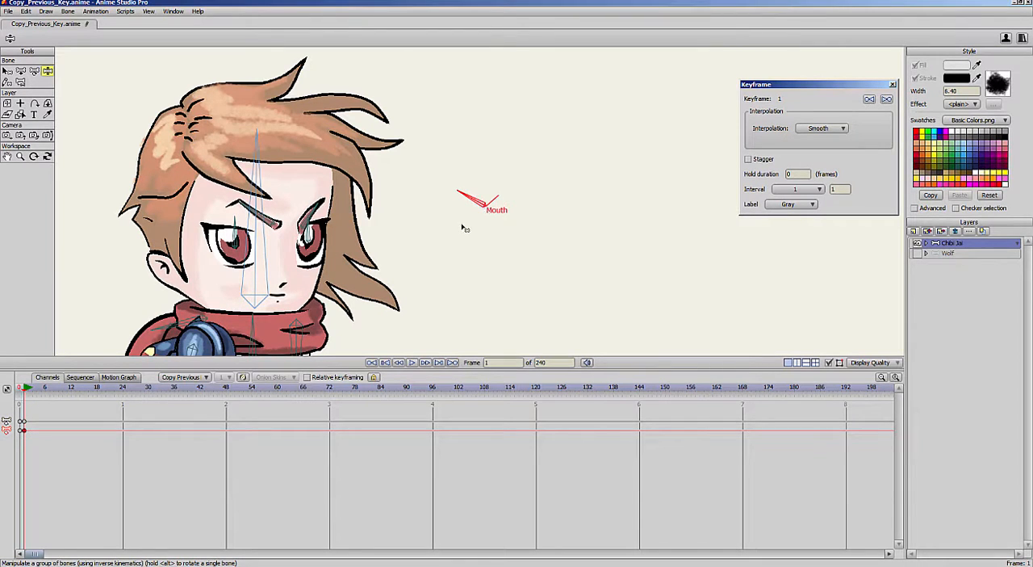
pyautogui.click(831, 129)
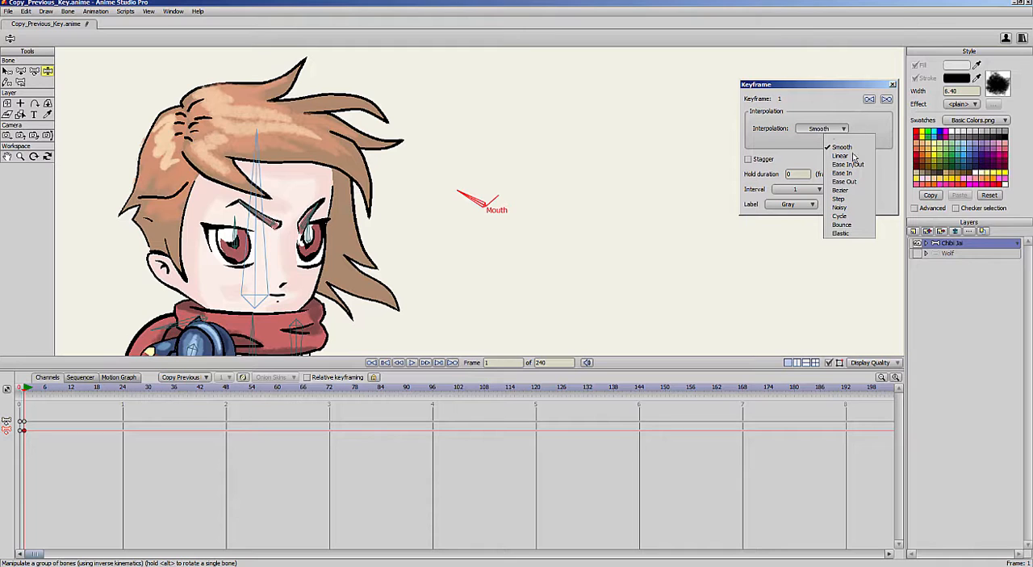
pyautogui.click(846, 201)
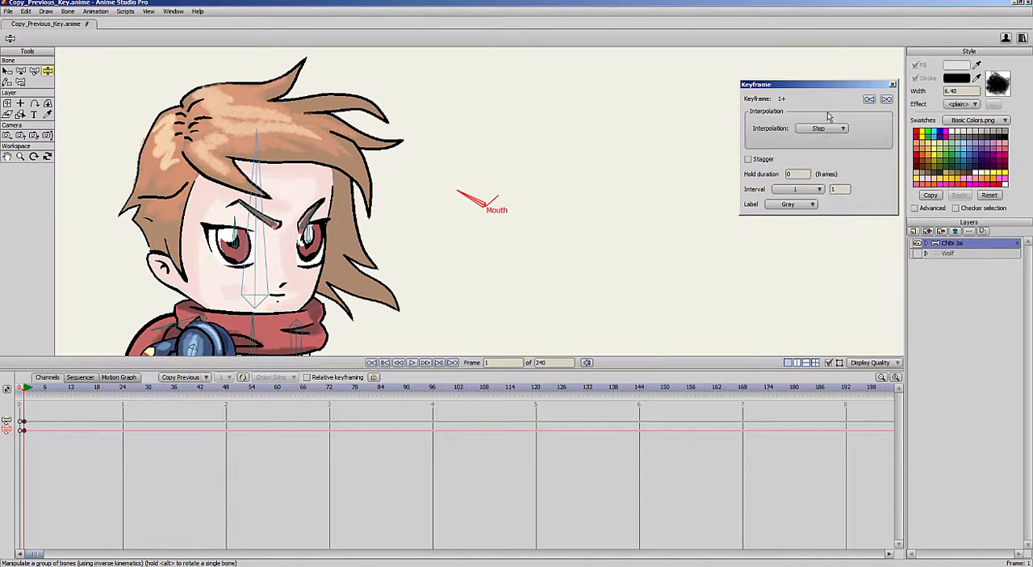
pyautogui.click(389, 450)
# - Rotate the Mouth bone to a different mouth shape at each of frames 8, 18 and 27
pyautogui.moveTo(38, 388); pyautogui.dragTo(54, 390)
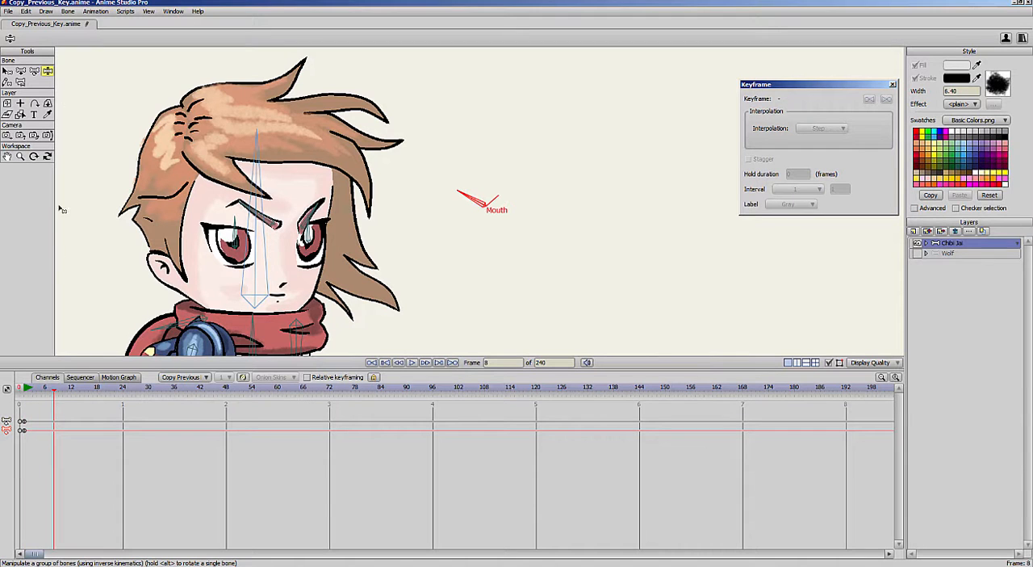
pyautogui.moveTo(466, 196); pyautogui.dragTo(485, 185)
pyautogui.moveTo(54, 390); pyautogui.dragTo(97, 390)
pyautogui.moveTo(487, 179); pyautogui.dragTo(475, 192)
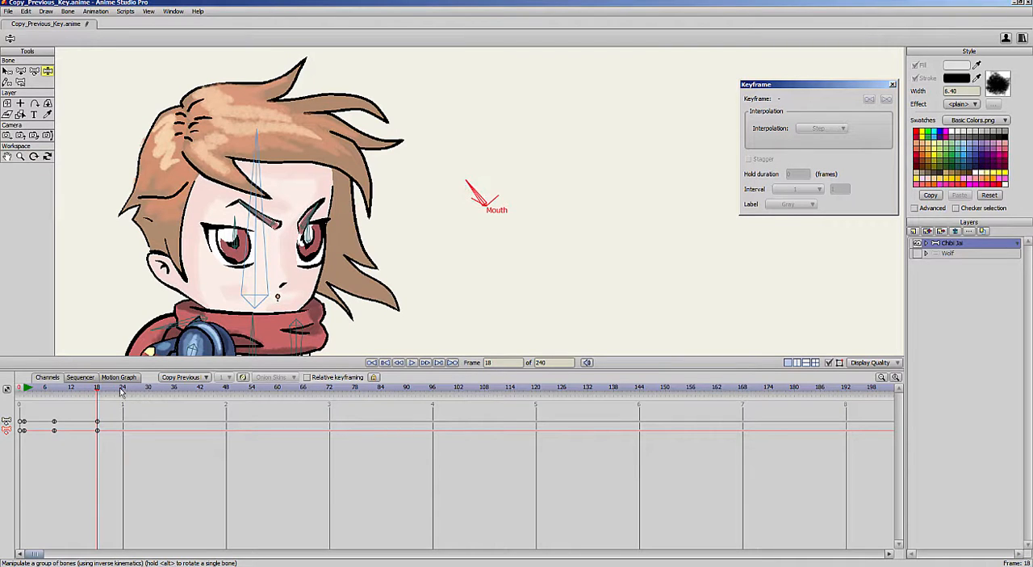
pyautogui.moveTo(121, 390); pyautogui.dragTo(136, 390)
pyautogui.moveTo(468, 181); pyautogui.dragTo(507, 187)
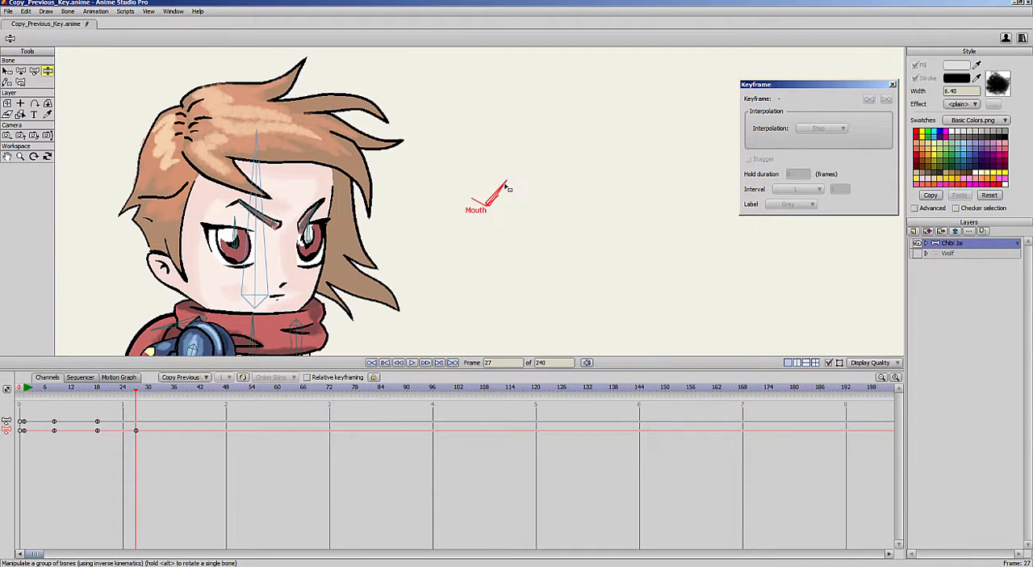
# - Scrub the timeline from frame 1 to frame 37 to preview the Mouth bone's Step transitions
pyautogui.moveTo(23, 390); pyautogui.dragTo(54, 410)
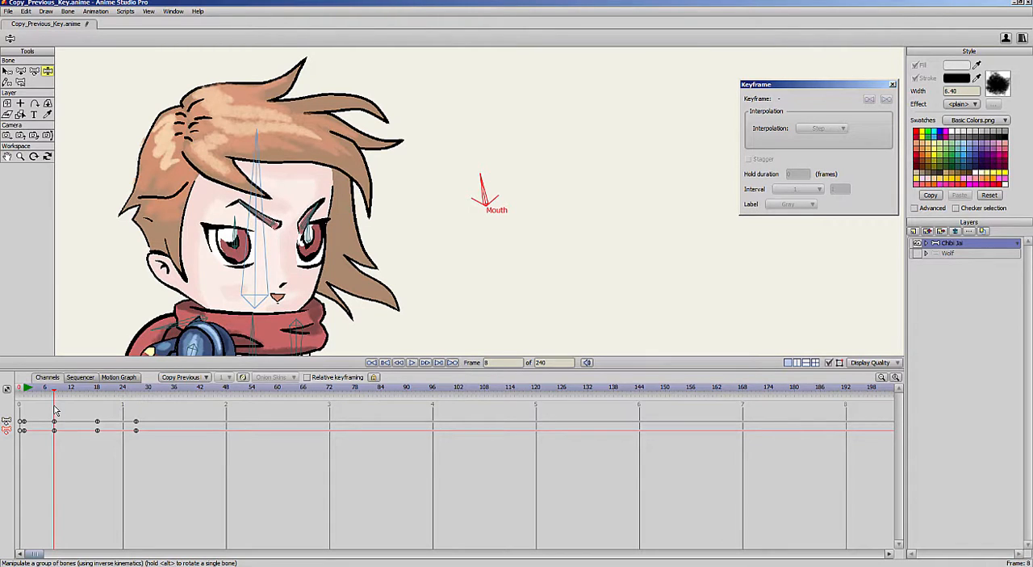
pyautogui.moveTo(55, 411); pyautogui.dragTo(179, 392)
# - Pose Chibi Jai at frame 4 by bending both arms, tilting the head and adjusting the torso bones
pyautogui.scroll(-5, 648, 239)
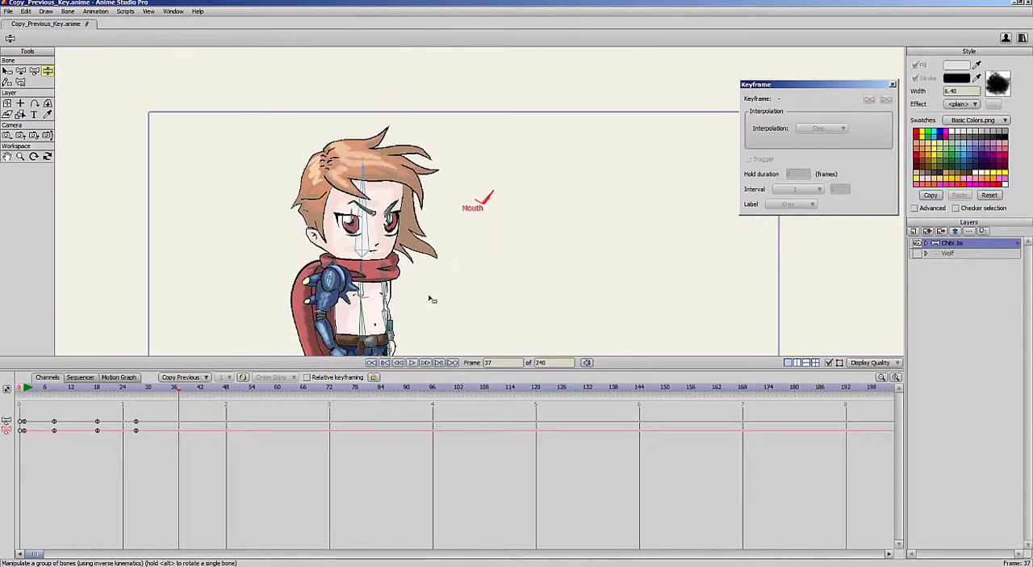
pyautogui.moveTo(501, 306); pyautogui.dragTo(519, 240)
pyautogui.scroll(-1, 436, 274)
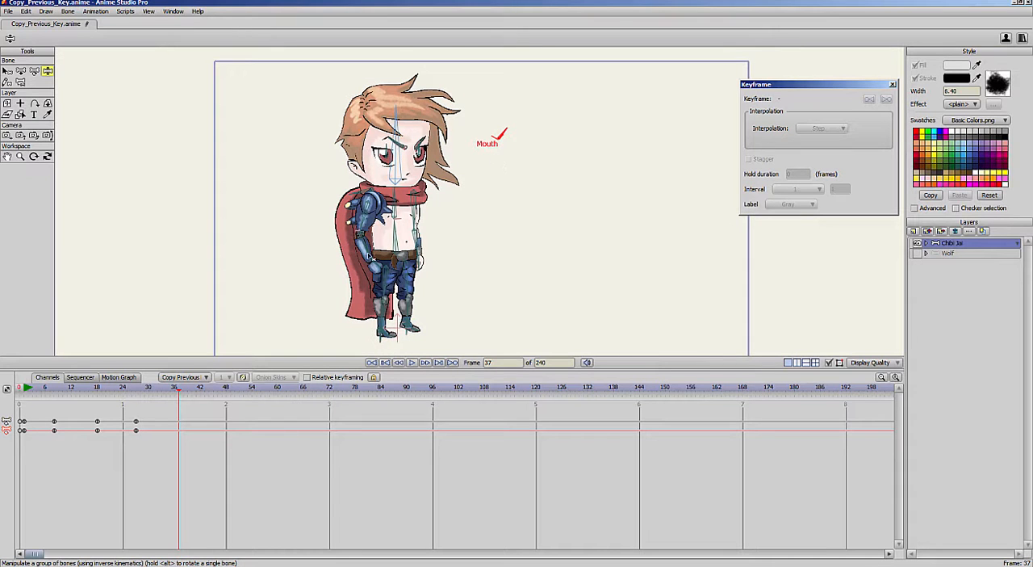
pyautogui.click(38, 389)
pyautogui.moveTo(400, 240); pyautogui.dragTo(353, 259)
pyautogui.moveTo(421, 270); pyautogui.dragTo(462, 210)
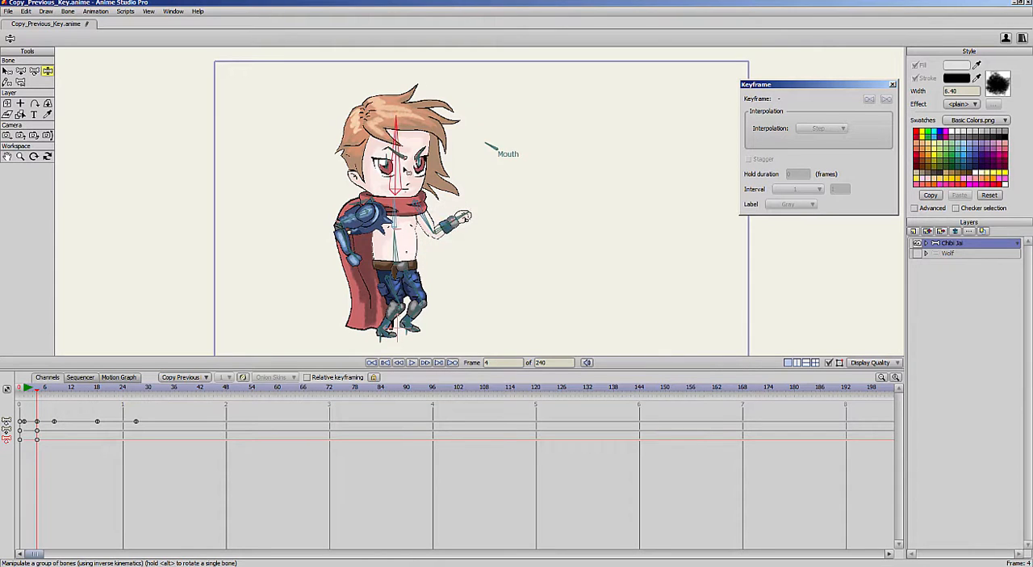
pyautogui.moveTo(398, 157); pyautogui.dragTo(373, 142)
pyautogui.moveTo(396, 212); pyautogui.dragTo(399, 238)
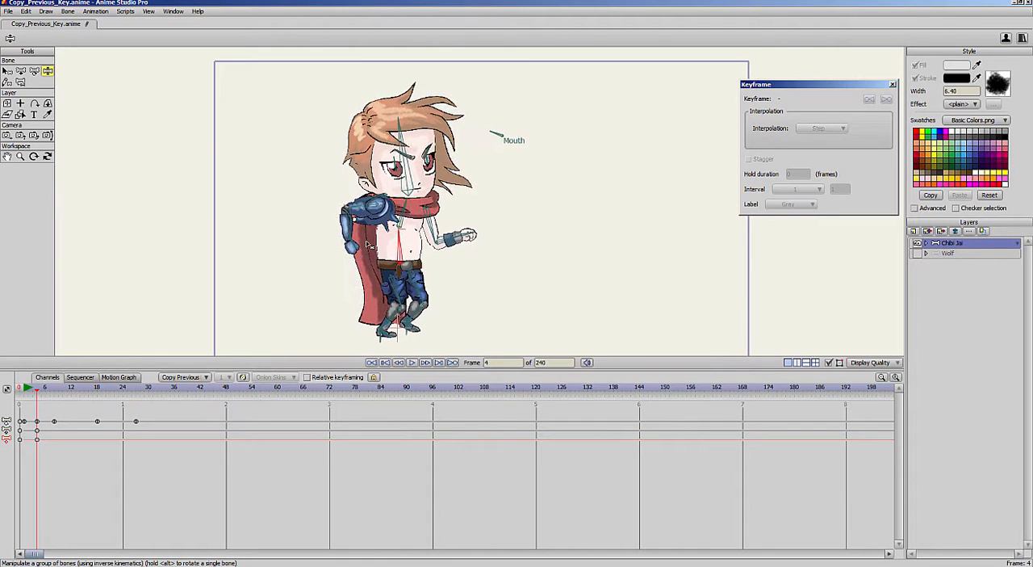
# - Create a second pose at frame 10 by lowering both arms and repositioning the torso and head bones
pyautogui.moveTo(26, 390); pyautogui.dragTo(63, 393)
pyautogui.moveTo(405, 247); pyautogui.dragTo(425, 264)
pyautogui.moveTo(352, 224); pyautogui.dragTo(361, 253)
pyautogui.moveTo(406, 222)
pyautogui.mouseDown()
pyautogui.moveTo(404, 235)
pyautogui.moveTo(397, 208)
pyautogui.mouseUp()
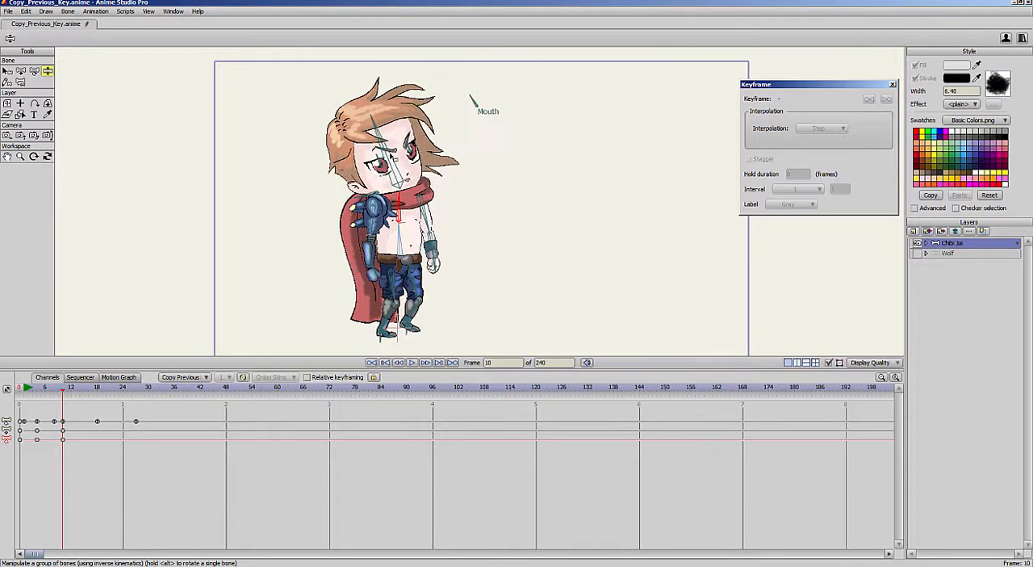
pyautogui.moveTo(396, 162); pyautogui.dragTo(410, 168)
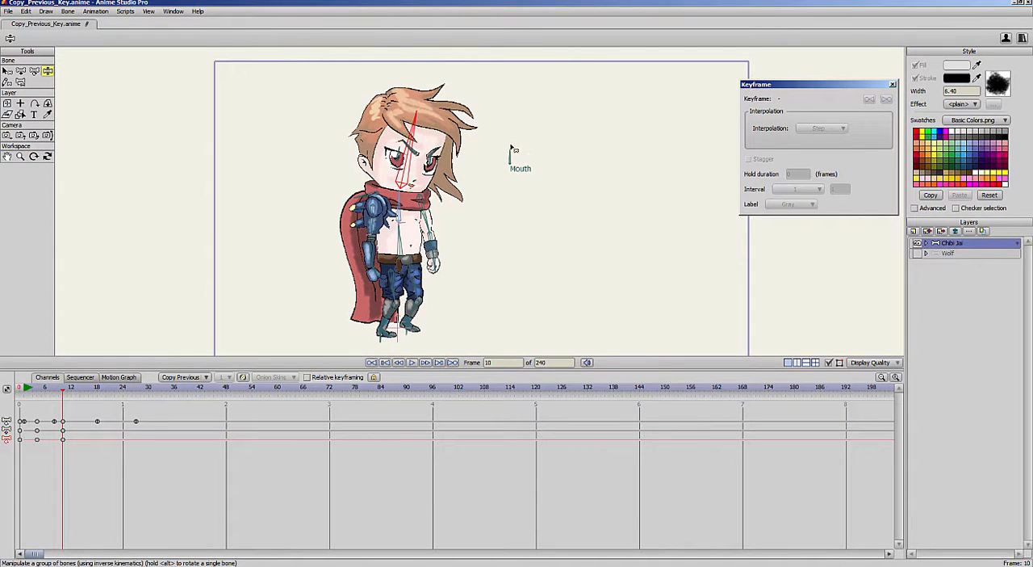
pyautogui.moveTo(511, 147)
pyautogui.mouseDown()
pyautogui.moveTo(519, 151)
pyautogui.moveTo(511, 149)
pyautogui.mouseUp()
# - Key the torso bone at frame 36, then review the default interpolation choices and the options for the selected keyframes
pyautogui.moveTo(33, 412); pyautogui.dragTo(175, 408)
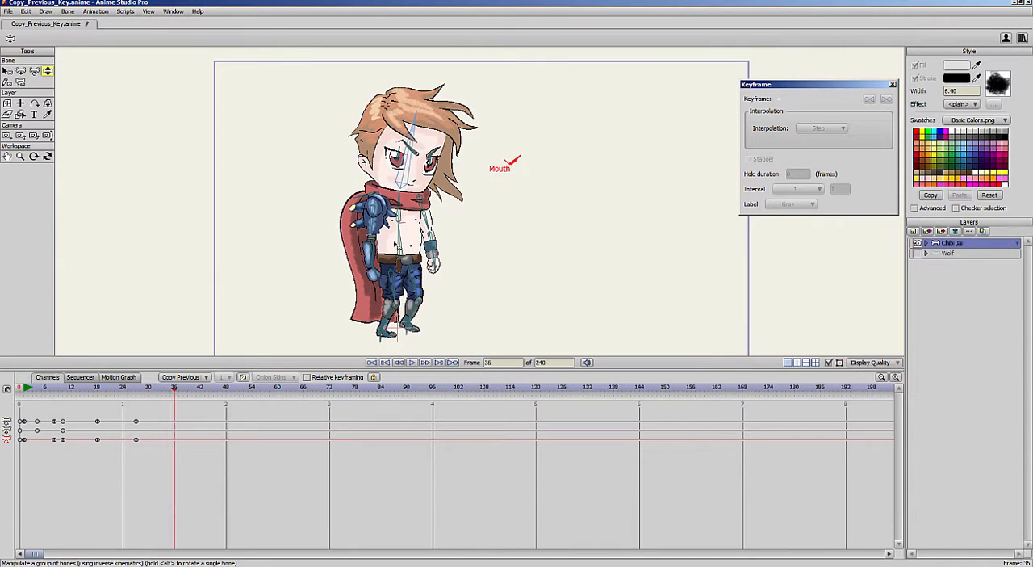
pyautogui.click(403, 238)
pyautogui.click(192, 379)
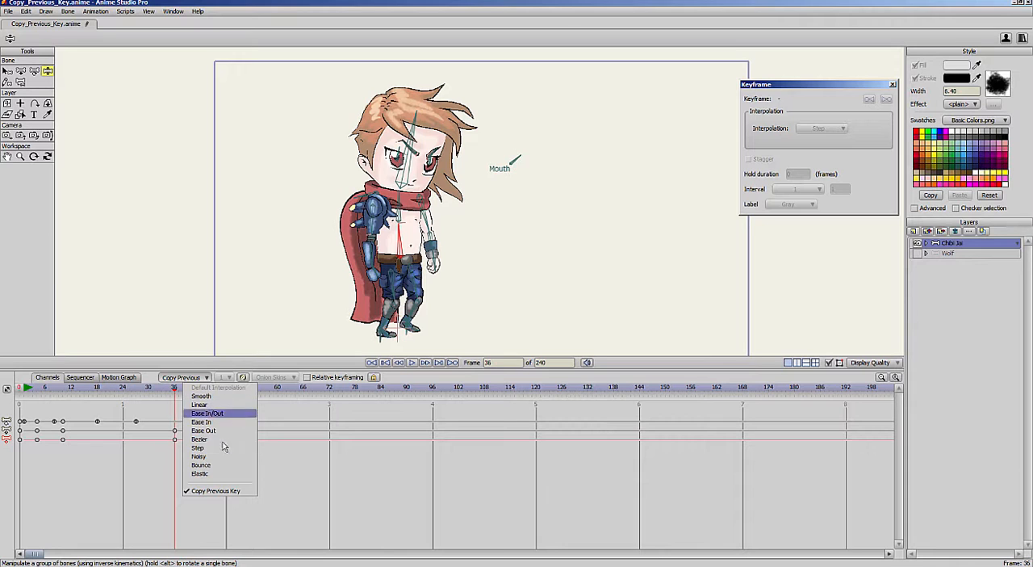
pyautogui.click(270, 436)
pyautogui.moveTo(195, 421); pyautogui.dragTo(50, 463)
pyautogui.rightClick(64, 426)
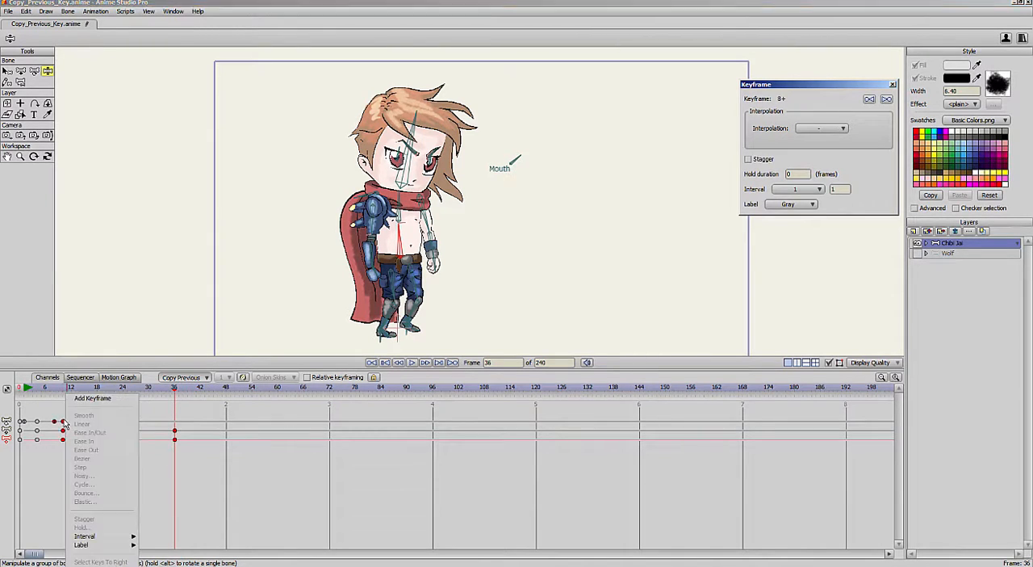
pyautogui.click(187, 492)
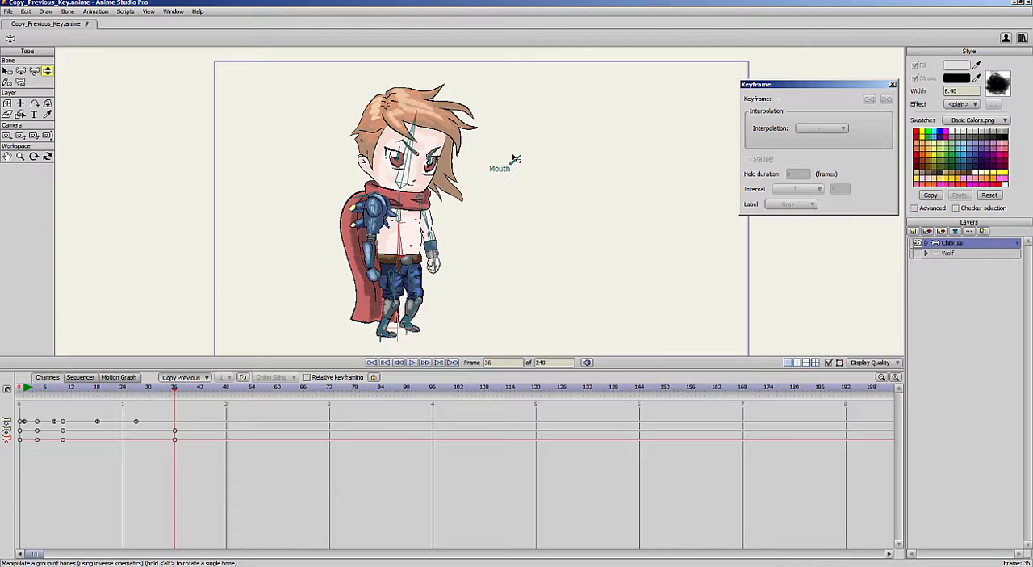
# - Select both eye bones at frame 1 and move the pupils sideways with the Transform Bone tool
pyautogui.click(25, 389)
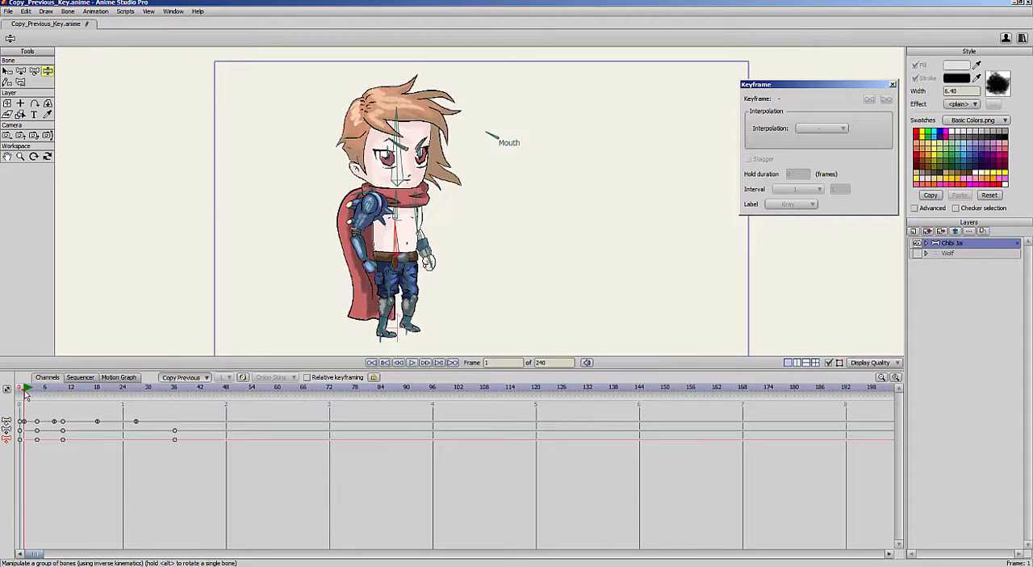
pyautogui.scroll(5, 574, 151)
pyautogui.click(7, 71)
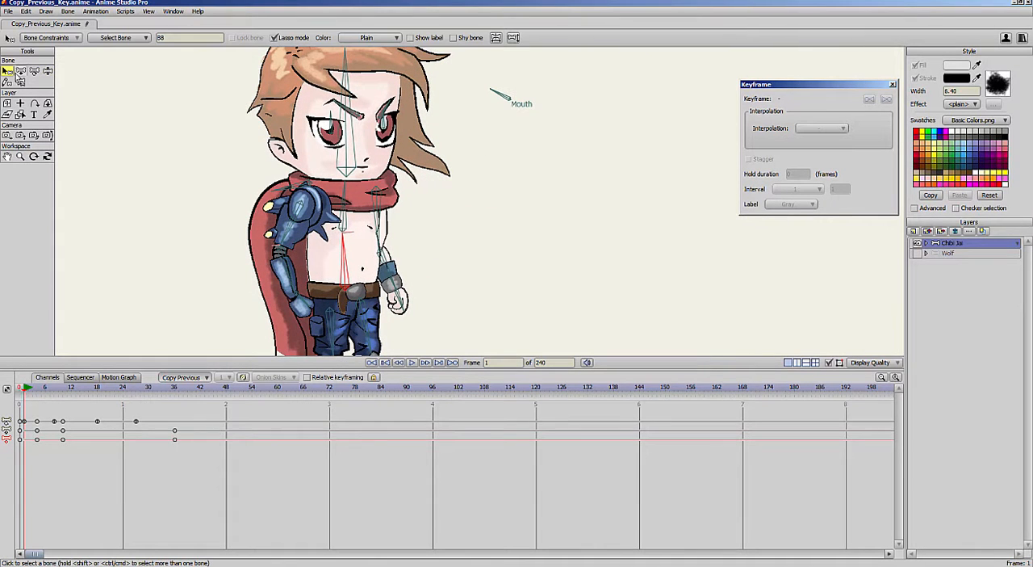
pyautogui.click(335, 130)
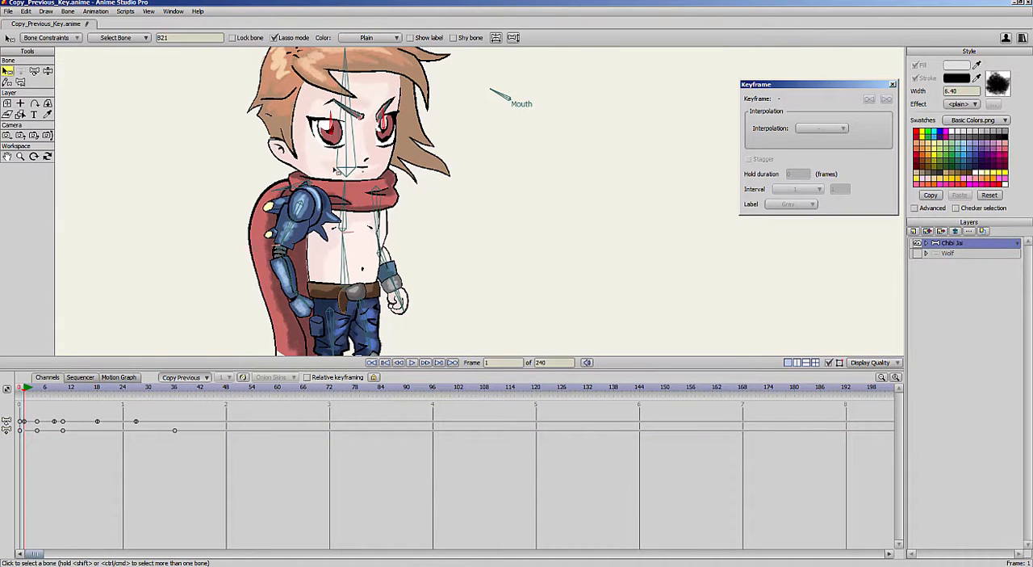
pyautogui.click(33, 71)
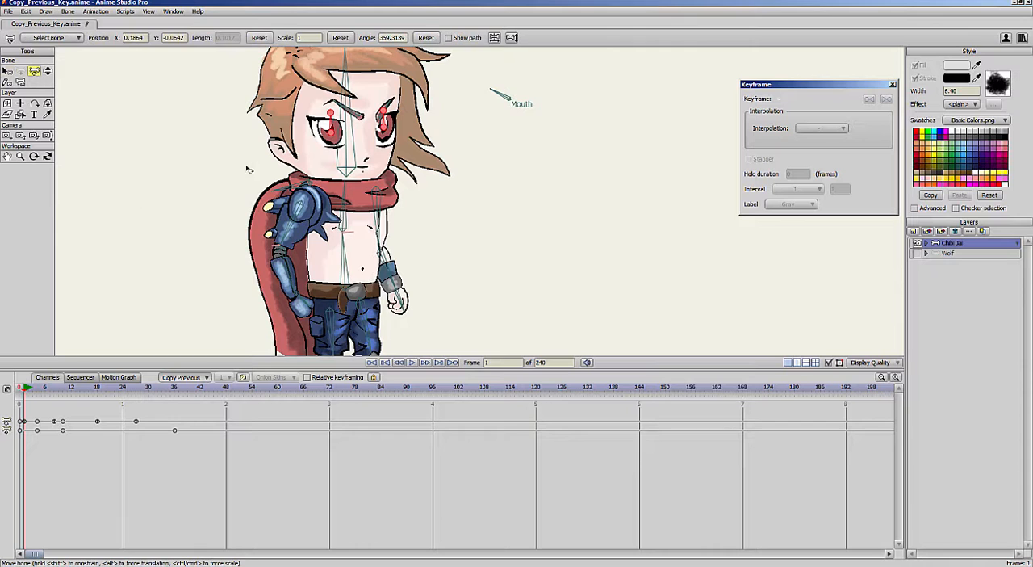
pyautogui.moveTo(332, 136); pyautogui.dragTo(396, 134)
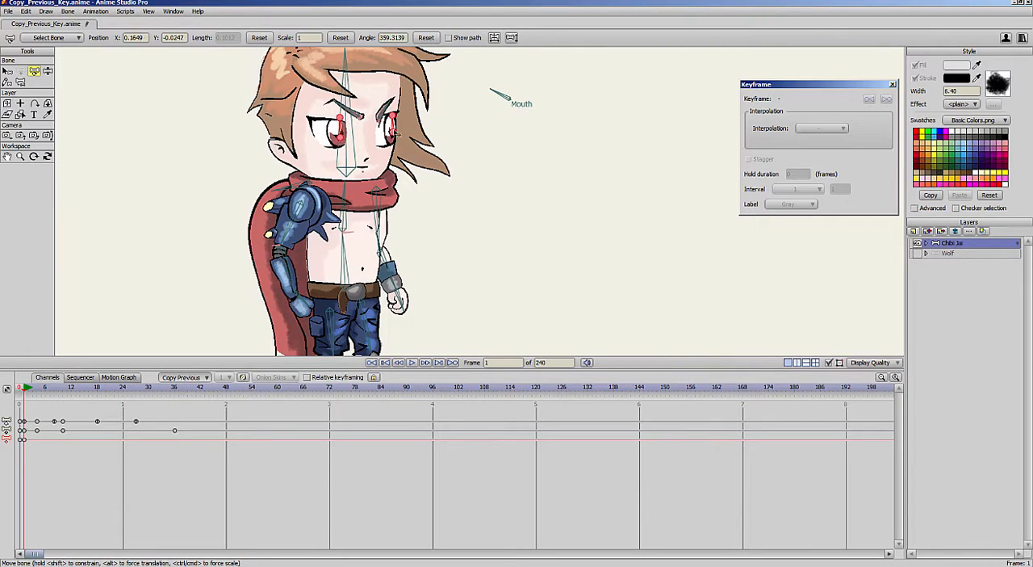
# - Set the interpolation of the eye bones' frame 1 keyframe to Elastic
pyautogui.click(24, 439)
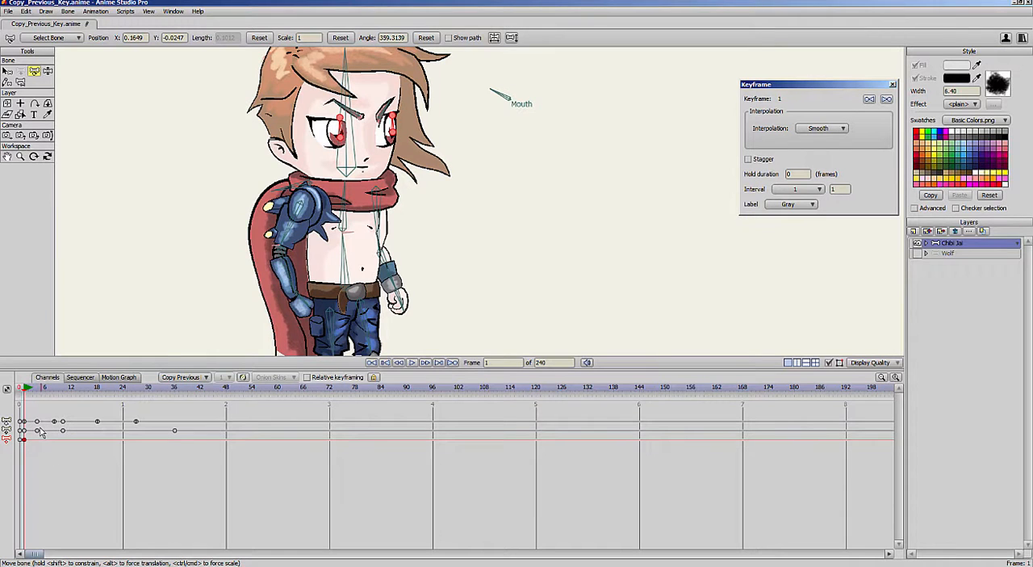
pyautogui.click(837, 129)
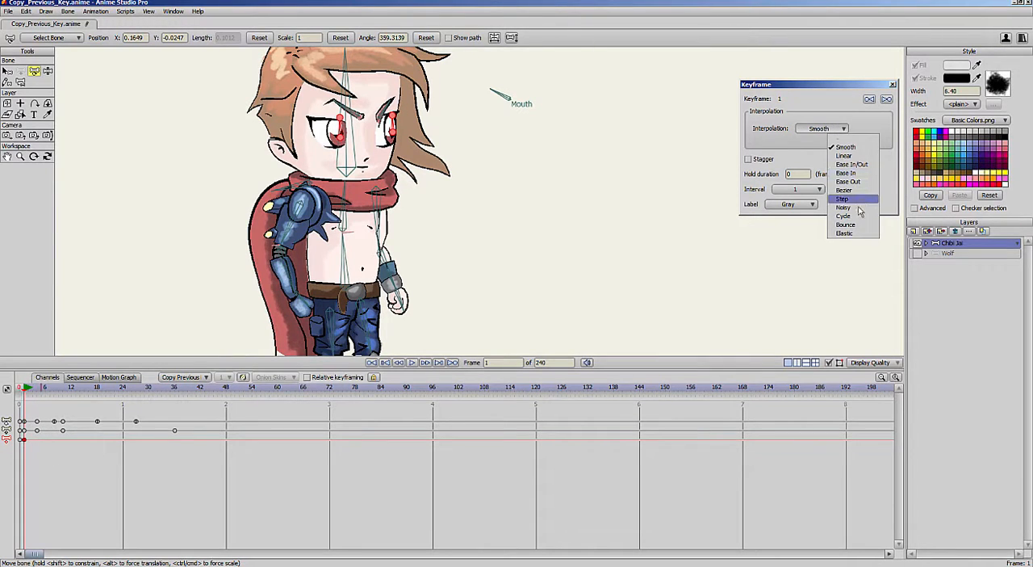
pyautogui.click(848, 232)
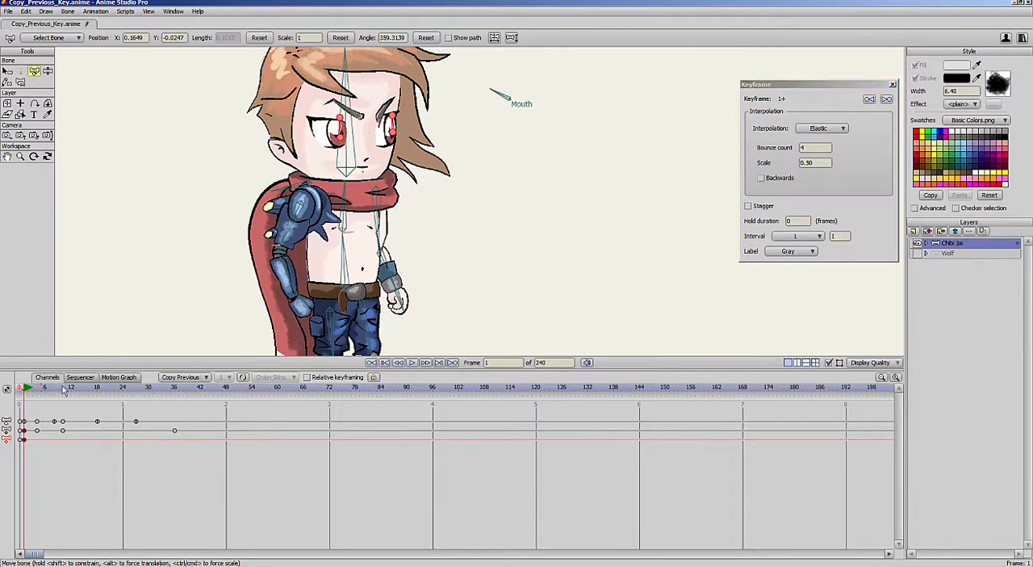
# - Reposition each of the two eye bones at frame 29 to make the pupils look another way
pyautogui.click(125, 389)
pyautogui.moveTo(128, 389); pyautogui.dragTo(146, 389)
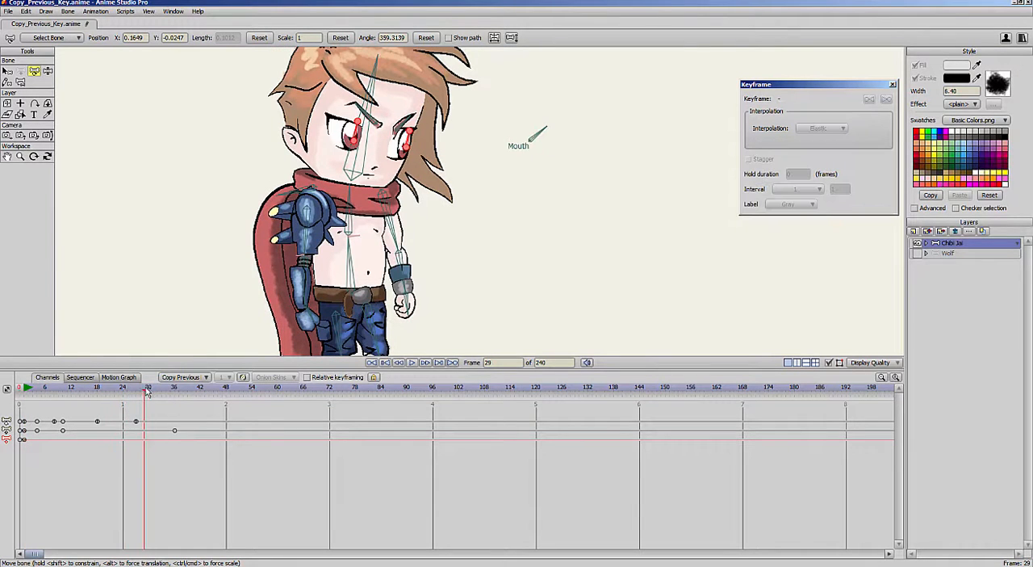
pyautogui.press('Return')
pyautogui.moveTo(353, 140); pyautogui.dragTo(332, 130)
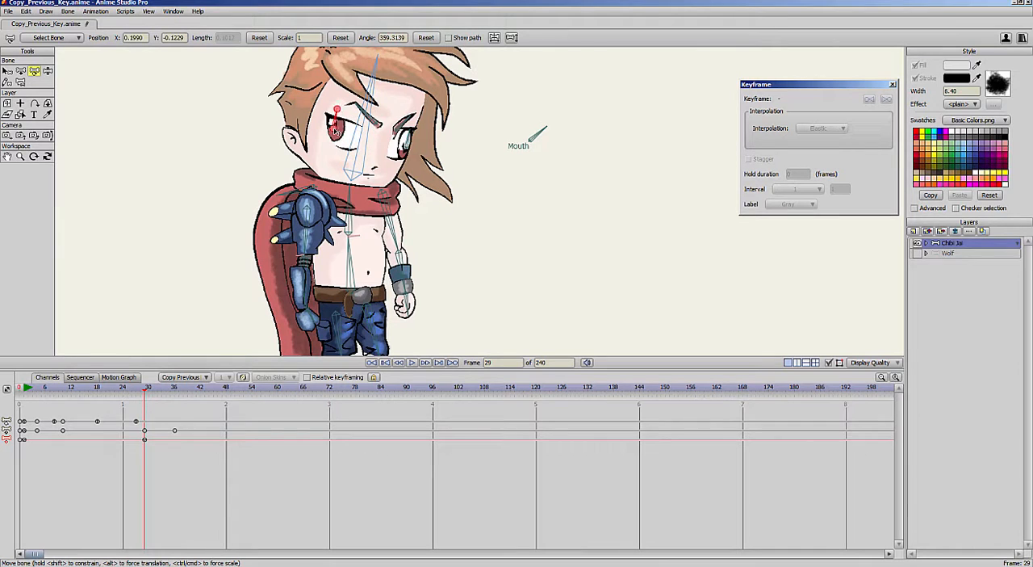
pyautogui.moveTo(399, 139); pyautogui.dragTo(402, 135)
# - Move the eye bones to new positions at frames 35 and 44 and scrub through the eye motion
pyautogui.moveTo(28, 390); pyautogui.dragTo(173, 395)
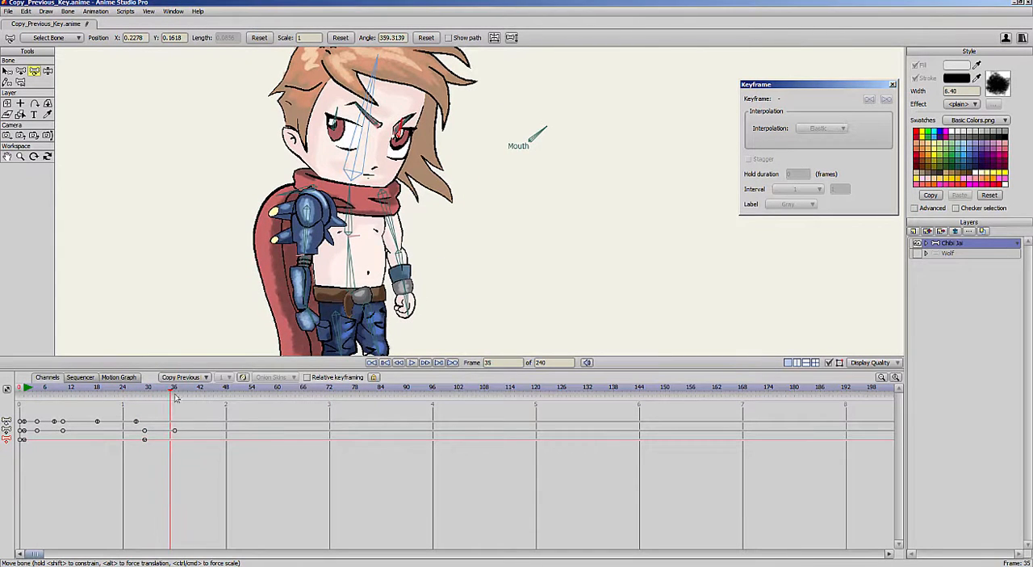
pyautogui.moveTo(400, 138); pyautogui.dragTo(400, 156)
pyautogui.moveTo(335, 131); pyautogui.dragTo(347, 154)
pyautogui.click(138, 391)
pyautogui.moveTo(137, 391); pyautogui.dragTo(208, 399)
pyautogui.moveTo(402, 156)
pyautogui.mouseDown()
pyautogui.moveTo(403, 142)
pyautogui.moveTo(350, 132)
pyautogui.moveTo(401, 140)
pyautogui.mouseUp()
pyautogui.moveTo(164, 396); pyautogui.dragTo(227, 401)
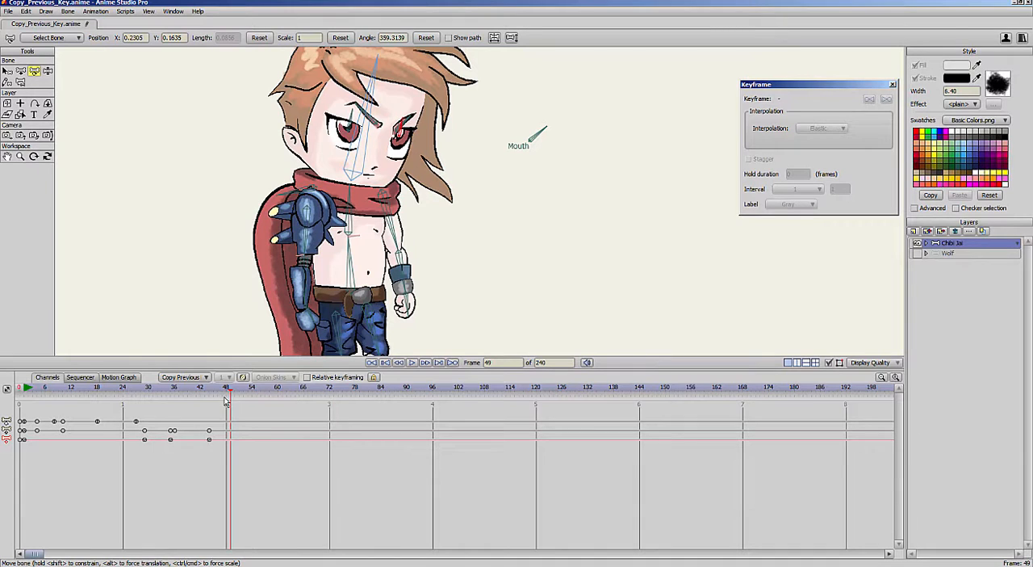
# - Return to frame 0, add a new vector layer above Chibi Jai and hide the Chibi Jai layer
pyautogui.click(20, 389)
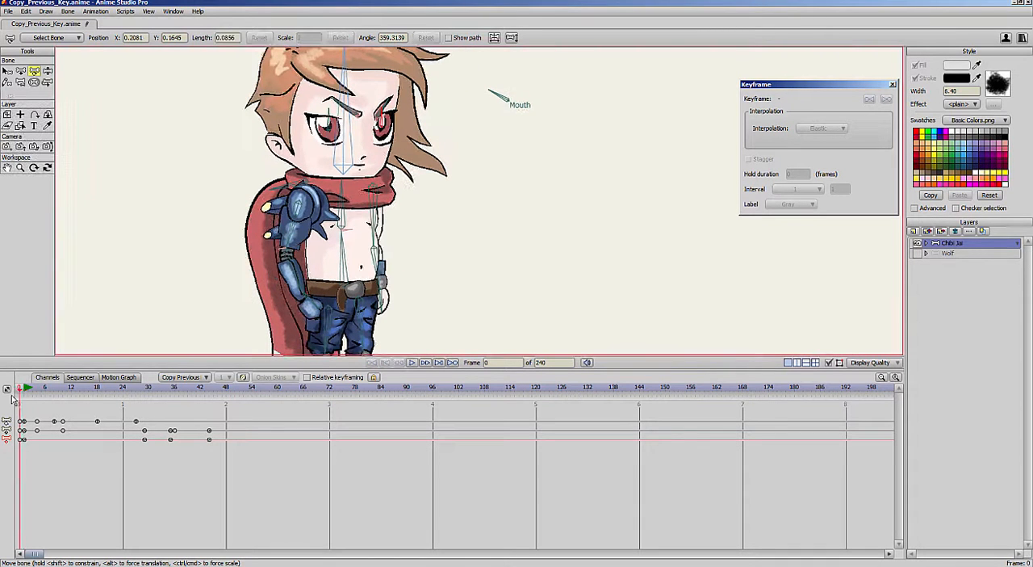
pyautogui.click(916, 231)
pyautogui.click(922, 241)
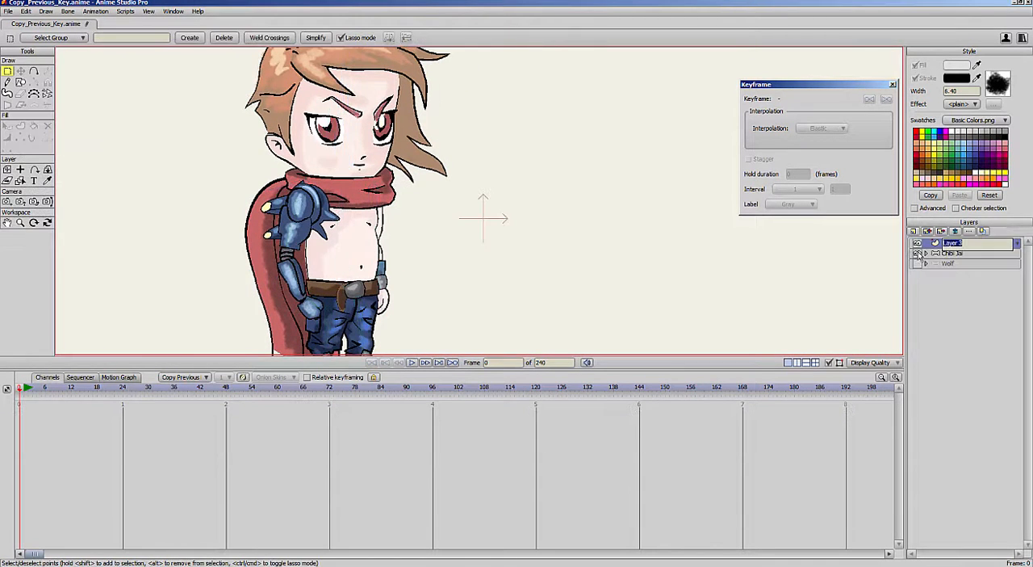
pyautogui.click(917, 254)
# - Draw a fly in black freehand strokes with big round eyes, two wings, a dark body and small legs
pyautogui.scroll(-6, 464, 277)
pyautogui.scroll(2, 621, 279)
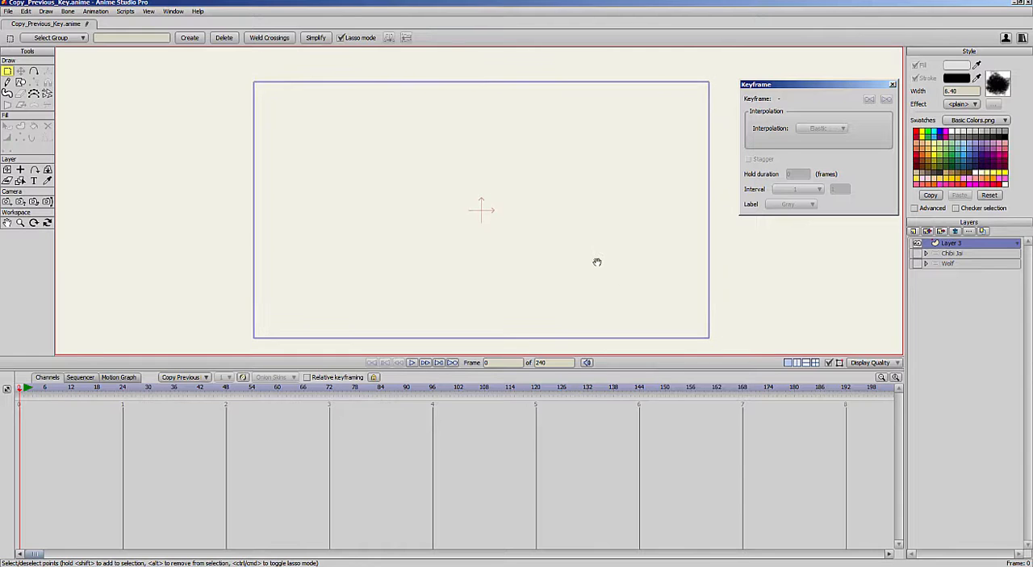
pyautogui.press('f')
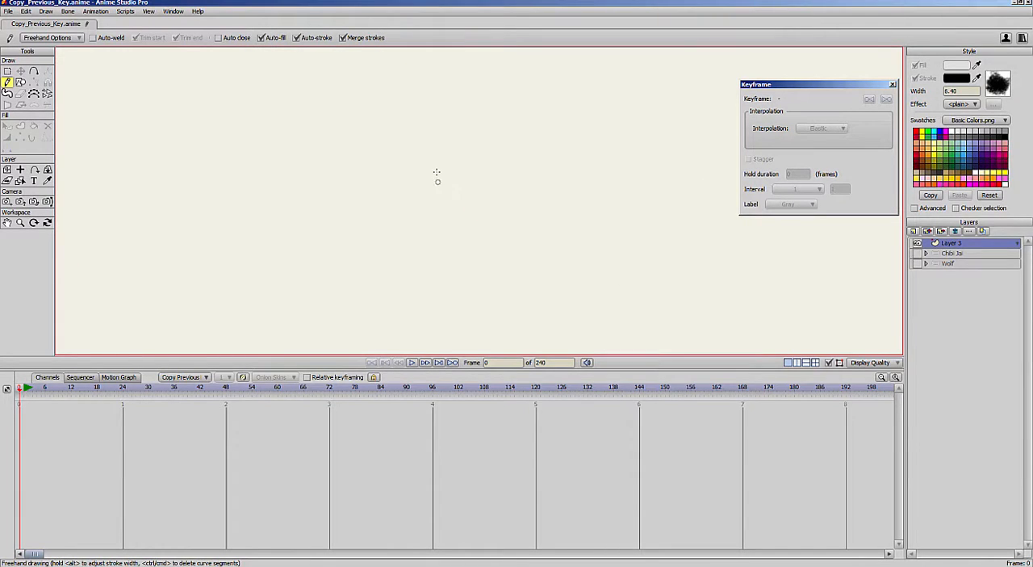
pyautogui.moveTo(451, 165)
pyautogui.mouseDown()
pyautogui.moveTo(427, 167)
pyautogui.moveTo(432, 192)
pyautogui.moveTo(421, 204)
pyautogui.moveTo(476, 194)
pyautogui.moveTo(469, 168)
pyautogui.moveTo(513, 174)
pyautogui.moveTo(481, 168)
pyautogui.moveTo(502, 159)
pyautogui.moveTo(489, 178)
pyautogui.moveTo(502, 172)
pyautogui.moveTo(478, 165)
pyautogui.moveTo(508, 131)
pyautogui.moveTo(473, 167)
pyautogui.moveTo(511, 126)
pyautogui.moveTo(487, 202)
pyautogui.mouseUp()
pyautogui.moveTo(493, 184); pyautogui.dragTo(493, 202)
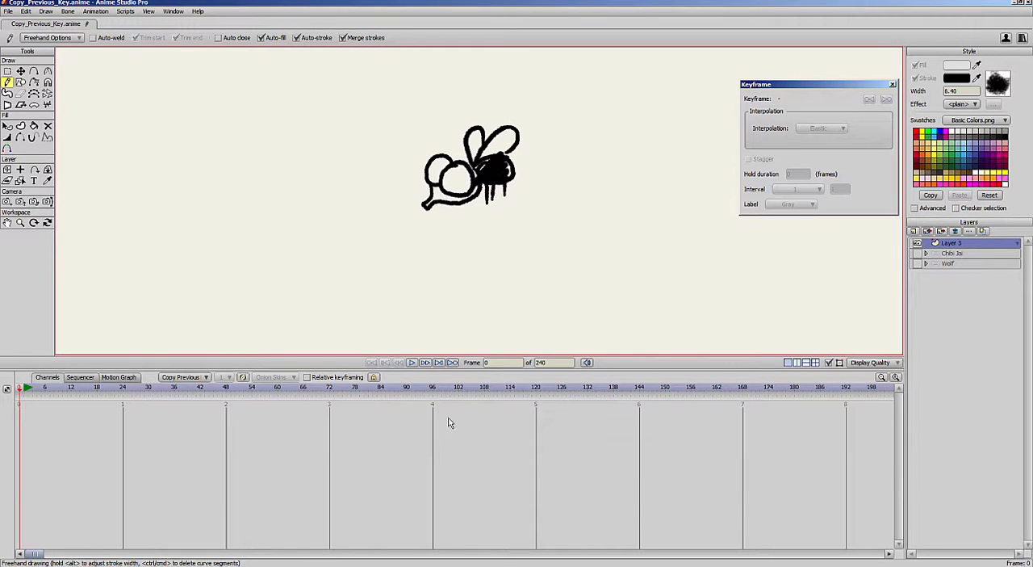
# - Paint the fly's two eyes light green and the face below them blue with the Blob Brush
pyautogui.press('b')
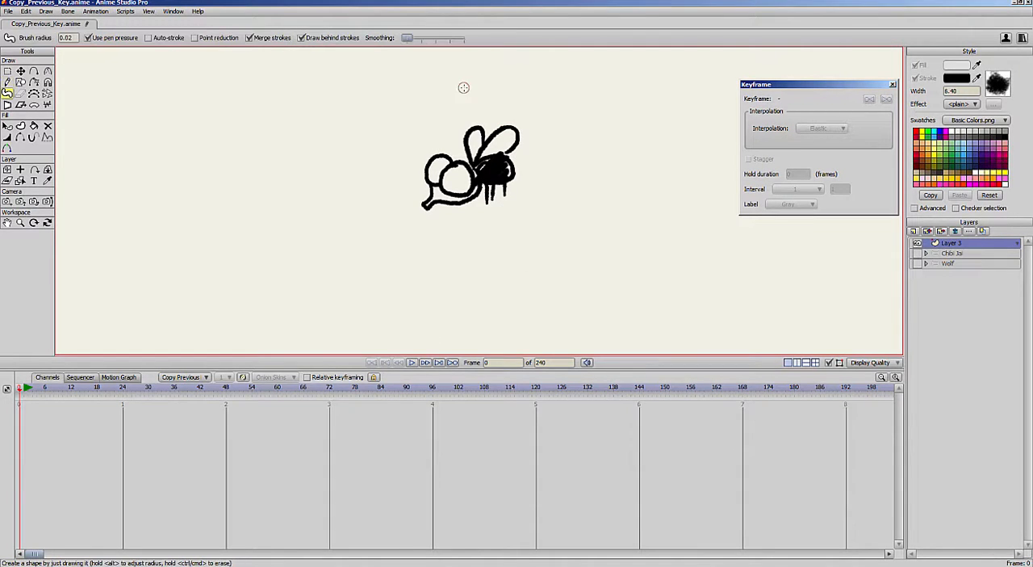
pyautogui.click(935, 142)
pyautogui.moveTo(467, 171)
pyautogui.mouseDown()
pyautogui.moveTo(446, 183)
pyautogui.moveTo(465, 186)
pyautogui.mouseUp()
pyautogui.moveTo(446, 168)
pyautogui.mouseDown()
pyautogui.moveTo(434, 166)
pyautogui.moveTo(445, 181)
pyautogui.mouseUp()
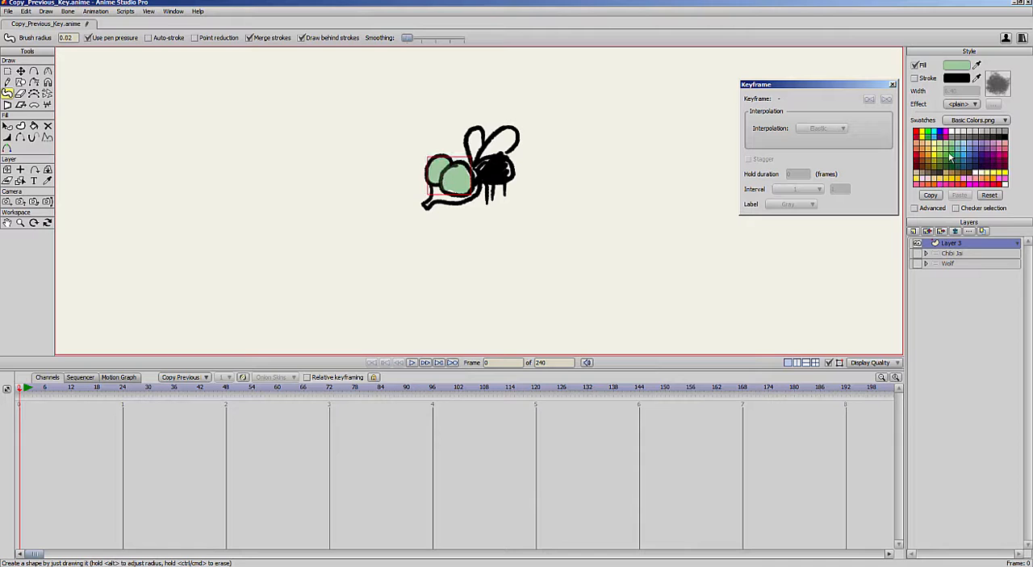
pyautogui.click(961, 158)
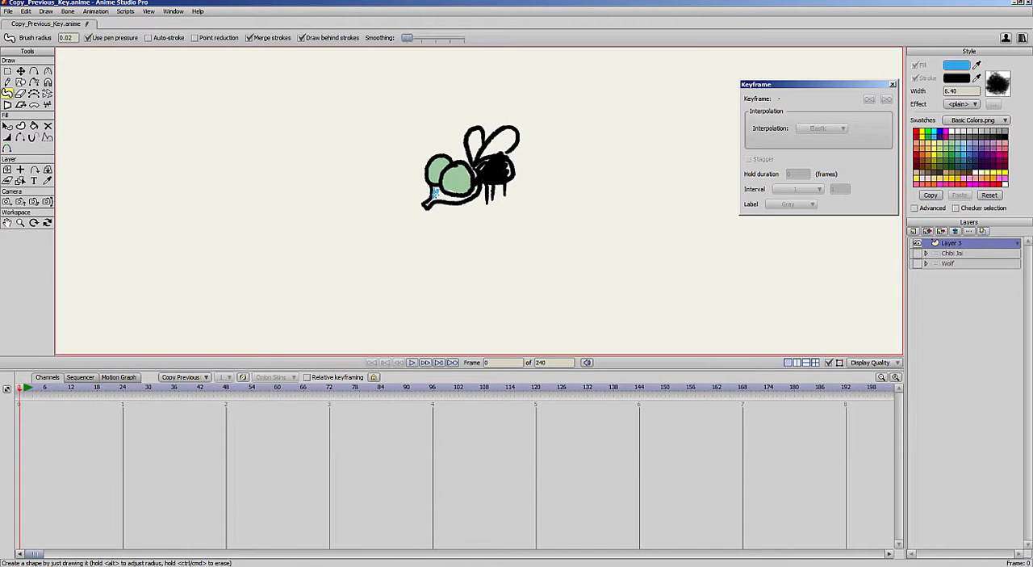
pyautogui.moveTo(434, 192)
pyautogui.mouseDown()
pyautogui.moveTo(475, 192)
pyautogui.moveTo(444, 196)
pyautogui.mouseUp()
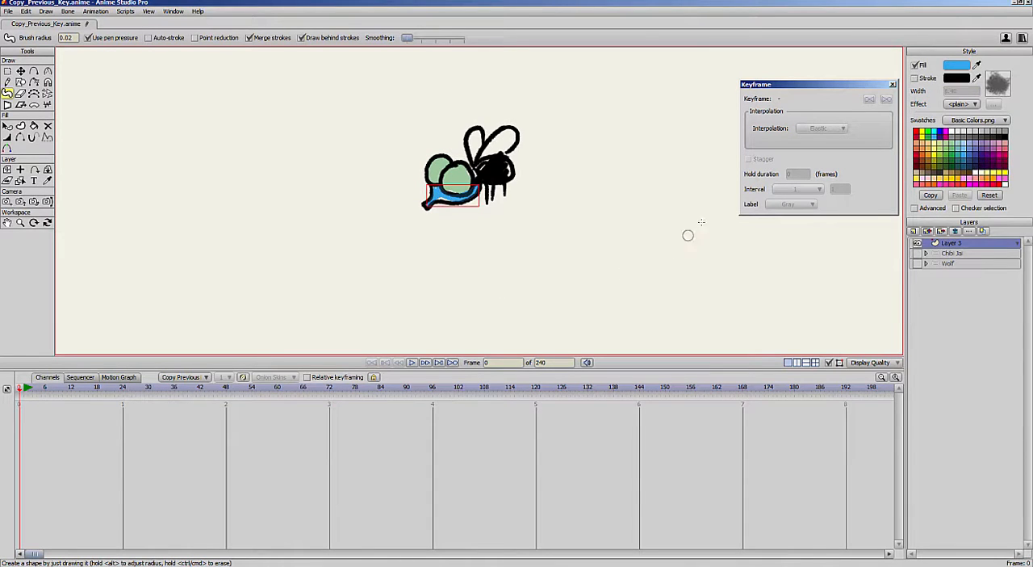
# - Set the layer's origin on the fly and scale the whole layer down to 0.49
pyautogui.moveTo(620, 210); pyautogui.dragTo(479, 248)
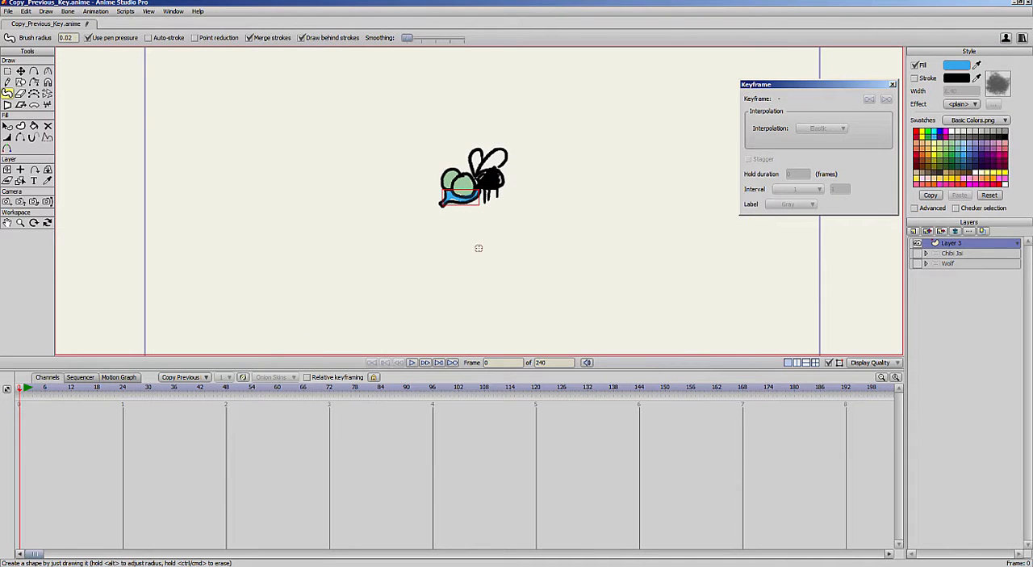
pyautogui.press('o')
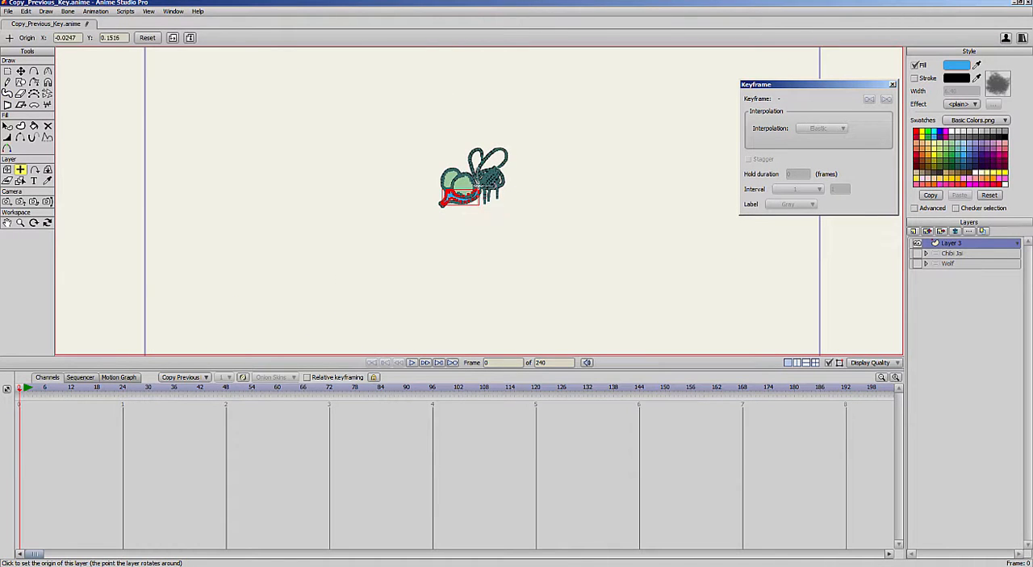
pyautogui.hotkey('ctrl', 'a')
pyautogui.press('t')
pyautogui.moveTo(508, 205)
pyautogui.mouseDown()
pyautogui.moveTo(501, 198)
pyautogui.moveTo(510, 216)
pyautogui.mouseUp()
pyautogui.press('m')
pyautogui.moveTo(512, 156); pyautogui.dragTo(500, 174)
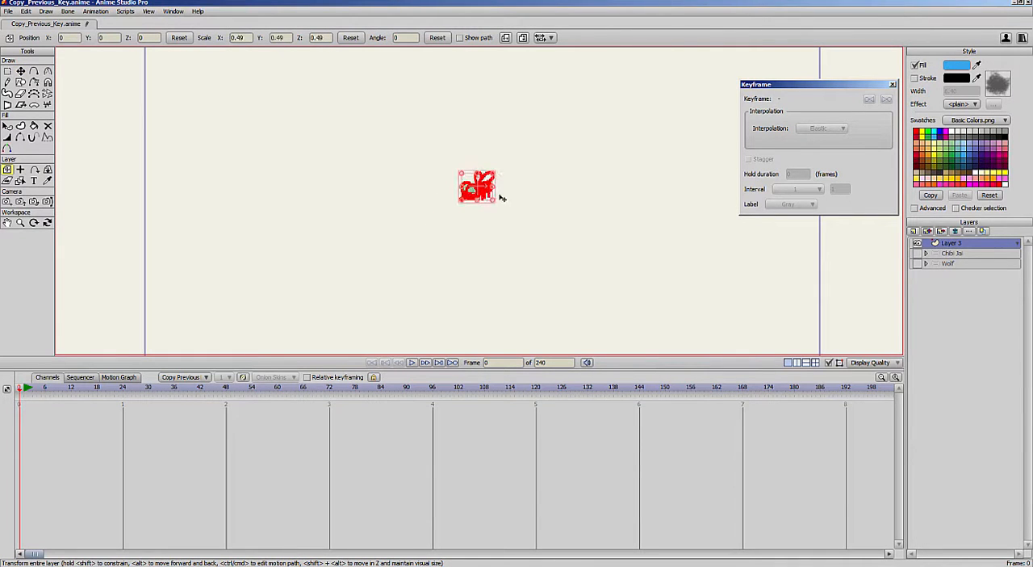
# - Key the fly layer's starting position at frame 1 and move the layer down and right across the canvas at frame 17
pyautogui.hotkey('ctrl', 'r')
pyautogui.press('g')
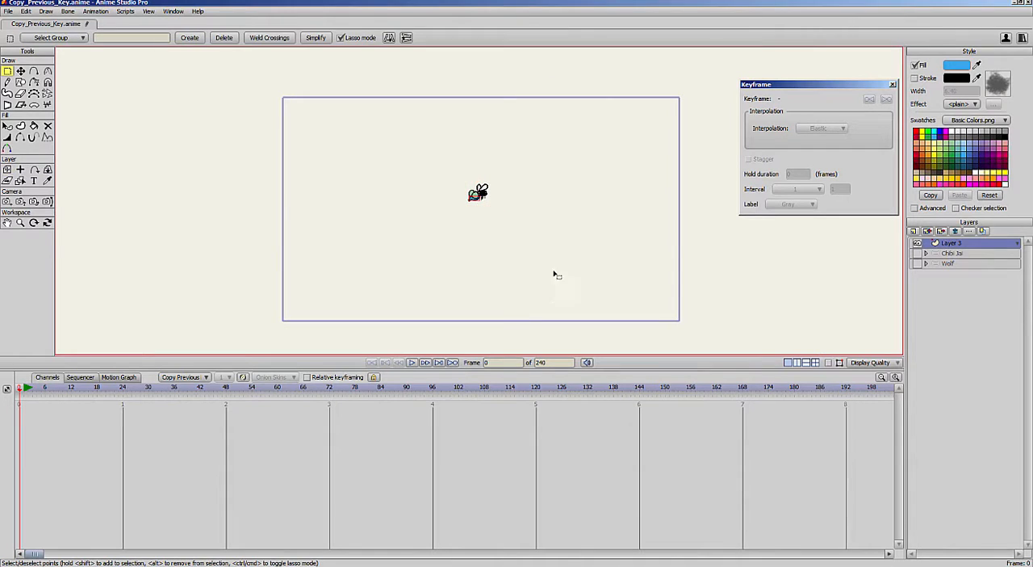
pyautogui.scroll(-1, 598, 257)
pyautogui.click(26, 391)
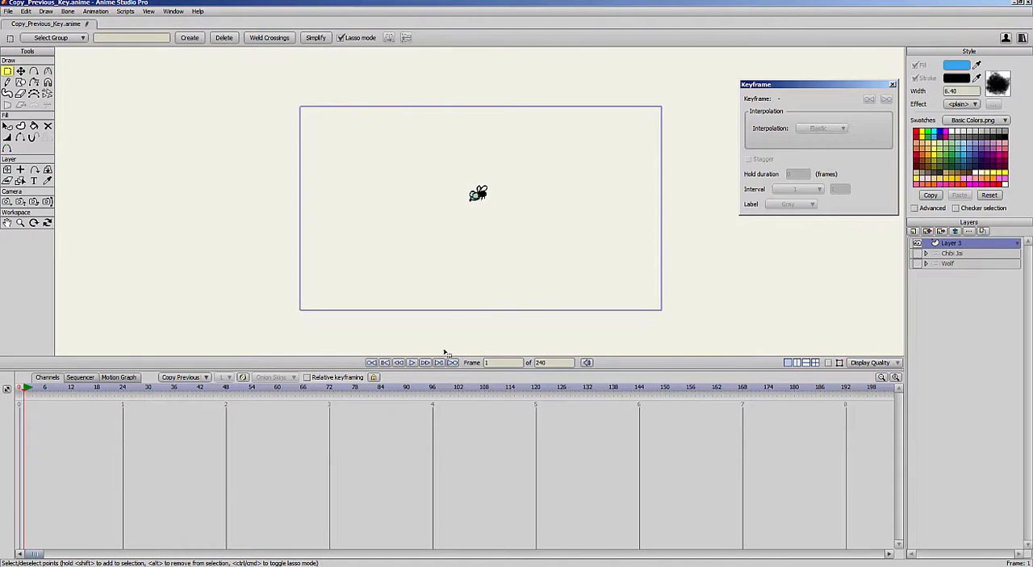
pyautogui.scroll(1, 309, 279)
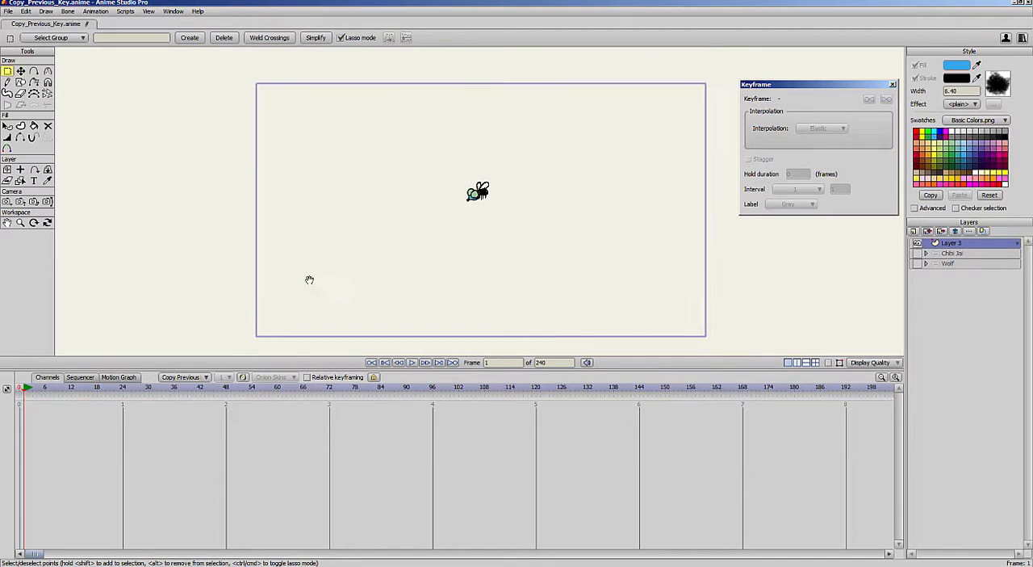
pyautogui.click(7, 169)
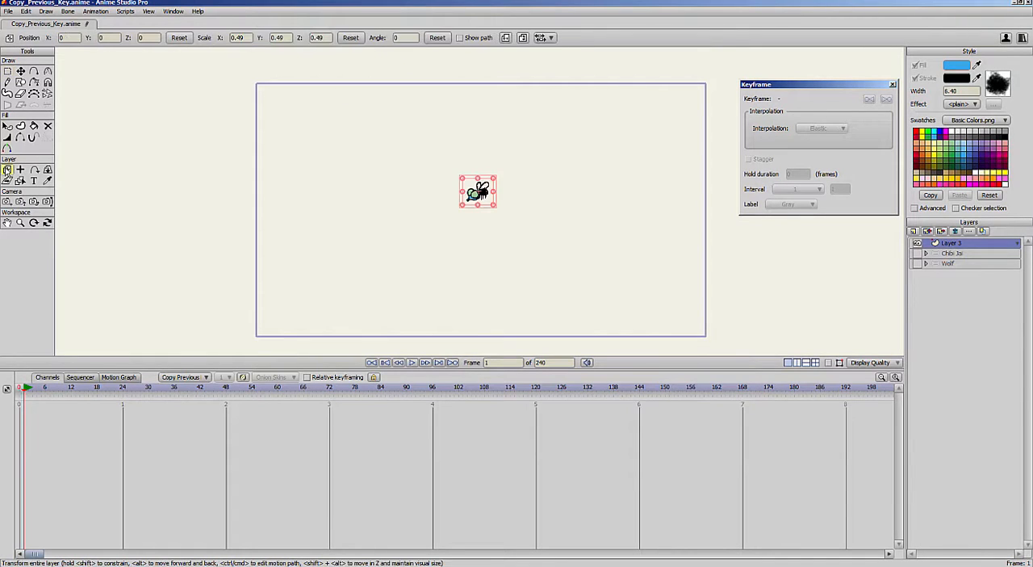
pyautogui.moveTo(499, 256)
pyautogui.mouseDown()
pyautogui.moveTo(457, 267)
pyautogui.moveTo(501, 253)
pyautogui.moveTo(509, 263)
pyautogui.mouseUp()
pyautogui.moveTo(46, 392); pyautogui.dragTo(92, 414)
pyautogui.moveTo(517, 240); pyautogui.dragTo(621, 286)
pyautogui.moveTo(27, 393); pyautogui.dragTo(91, 419)
# - Set the fly layer's frame 1 translation key to Bezier interpolation and display its Layer Translation curves in the Motion Graph
pyautogui.click(23, 420)
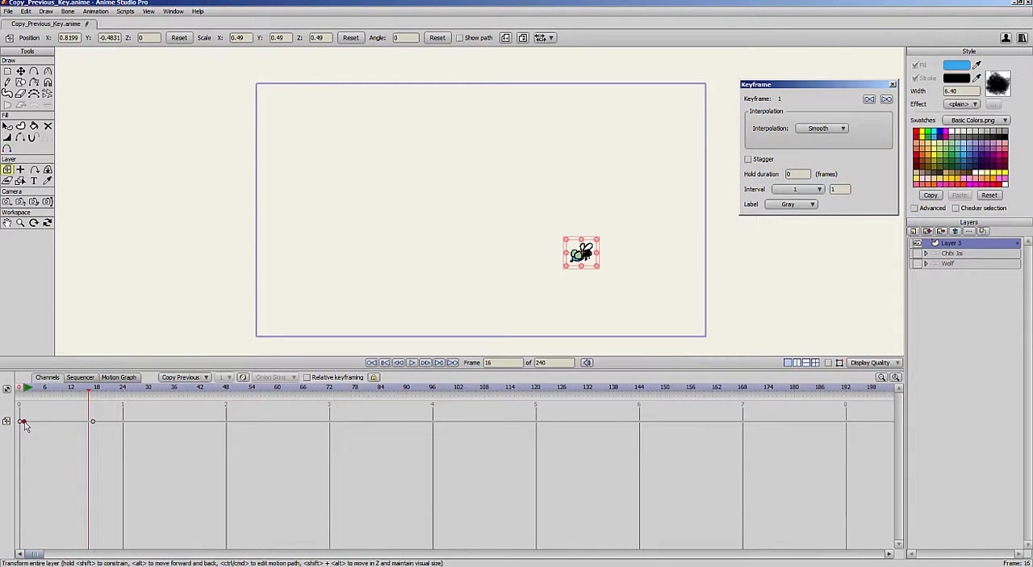
pyautogui.click(819, 128)
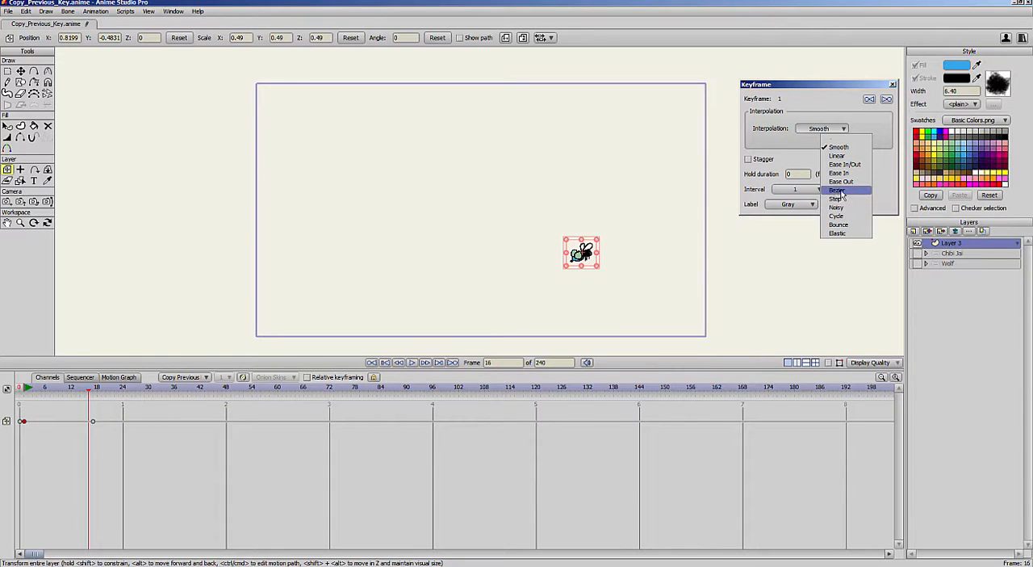
pyautogui.click(840, 192)
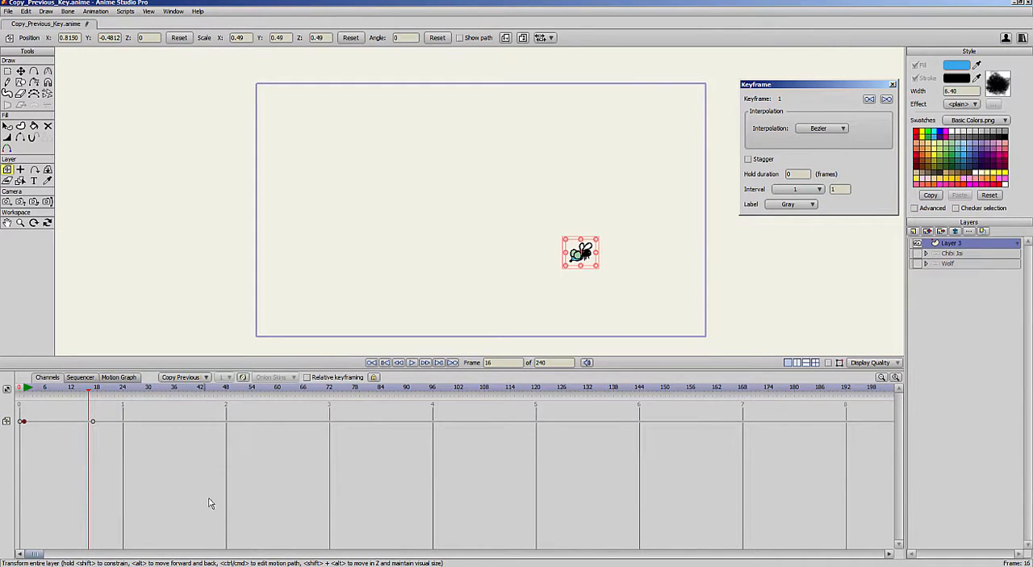
pyautogui.click(121, 377)
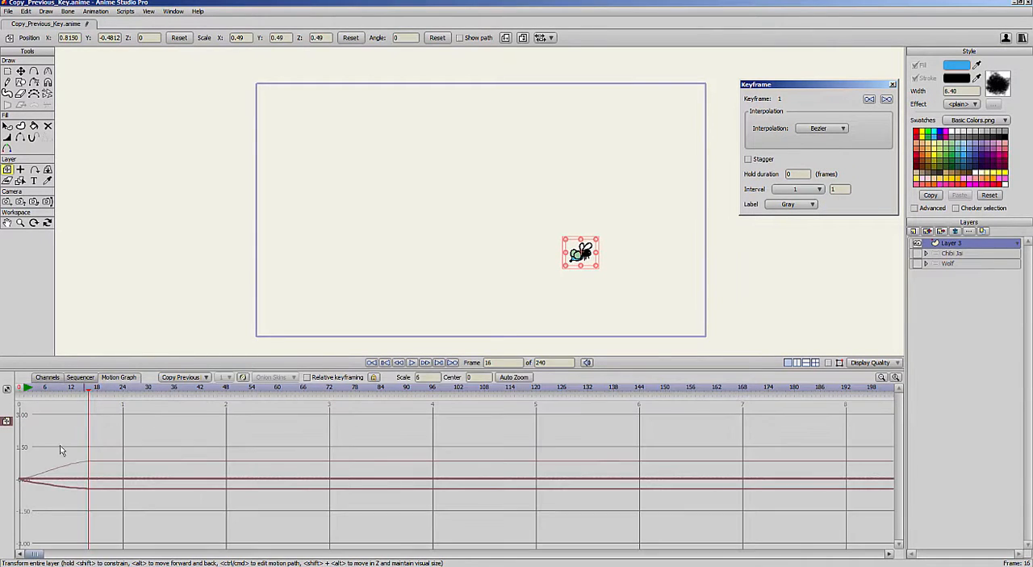
pyautogui.click(6, 421)
pyautogui.click(7, 423)
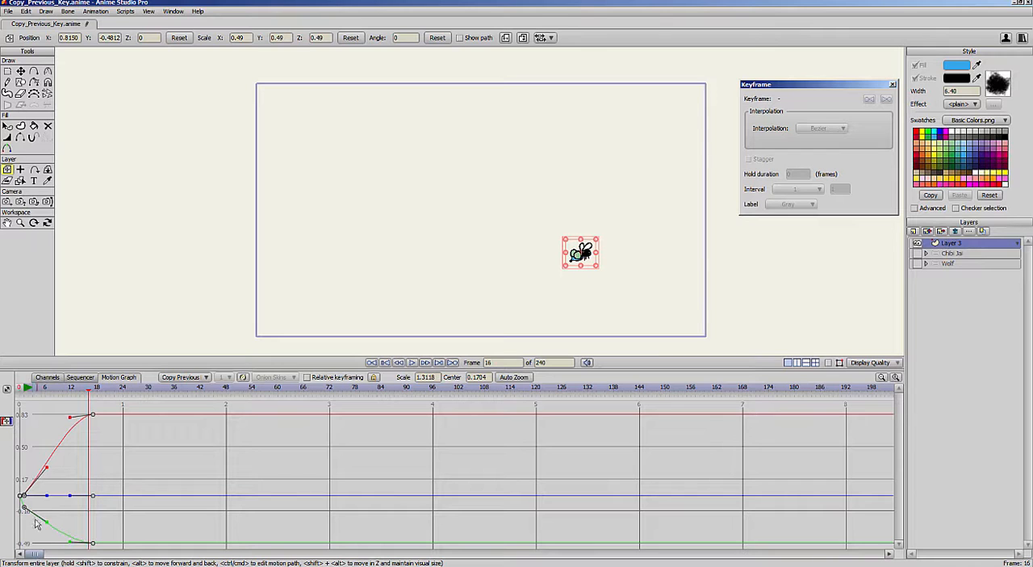
# - Move the end translation key to frame 16, with X at about 0.02 and Y at about -0.27
pyautogui.moveTo(92, 416); pyautogui.dragTo(93, 473)
pyautogui.moveTo(93, 543); pyautogui.dragTo(92, 524)
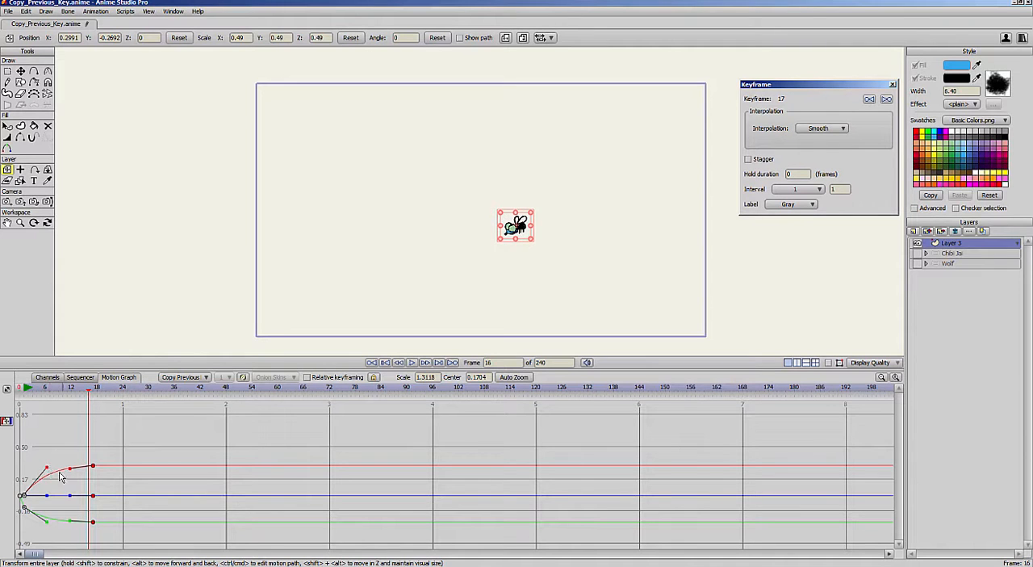
pyautogui.moveTo(93, 467); pyautogui.dragTo(87, 495)
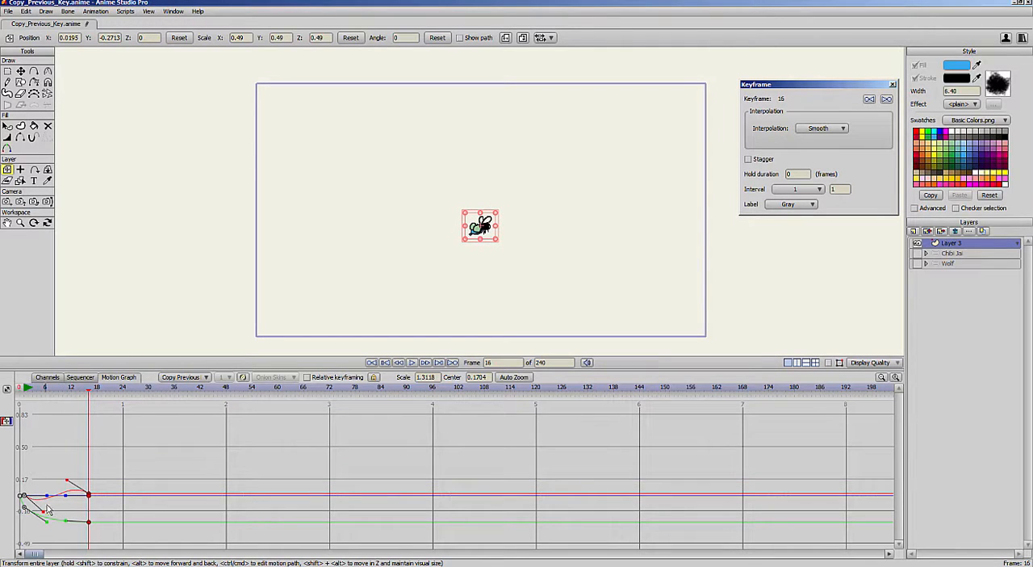
# - Bend the Bezier handles of the translation curves into waves, set the end key's Y to about -0.12, and scrub through the motion
pyautogui.moveTo(47, 522); pyautogui.dragTo(41, 497)
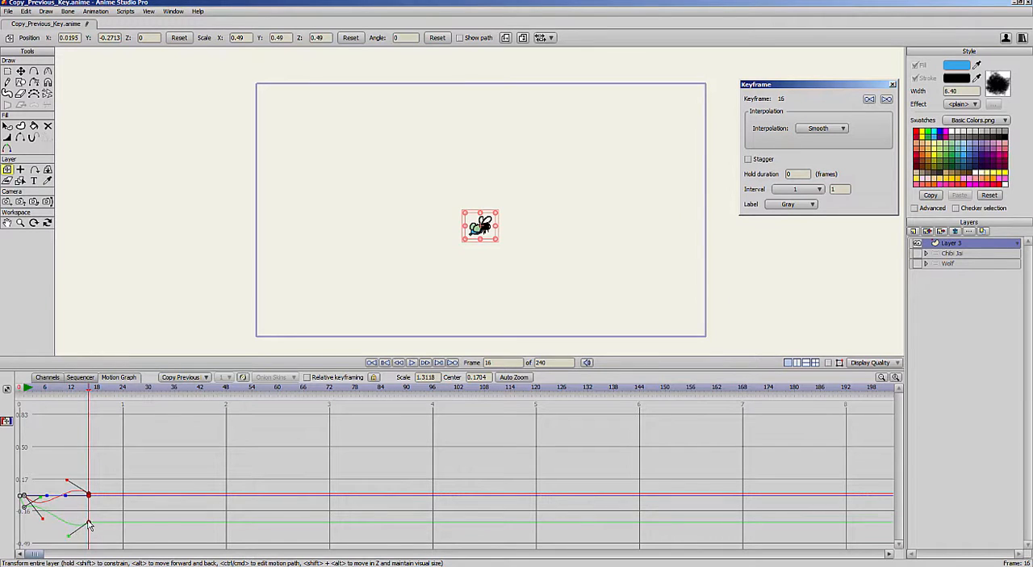
pyautogui.moveTo(88, 521); pyautogui.dragTo(88, 506)
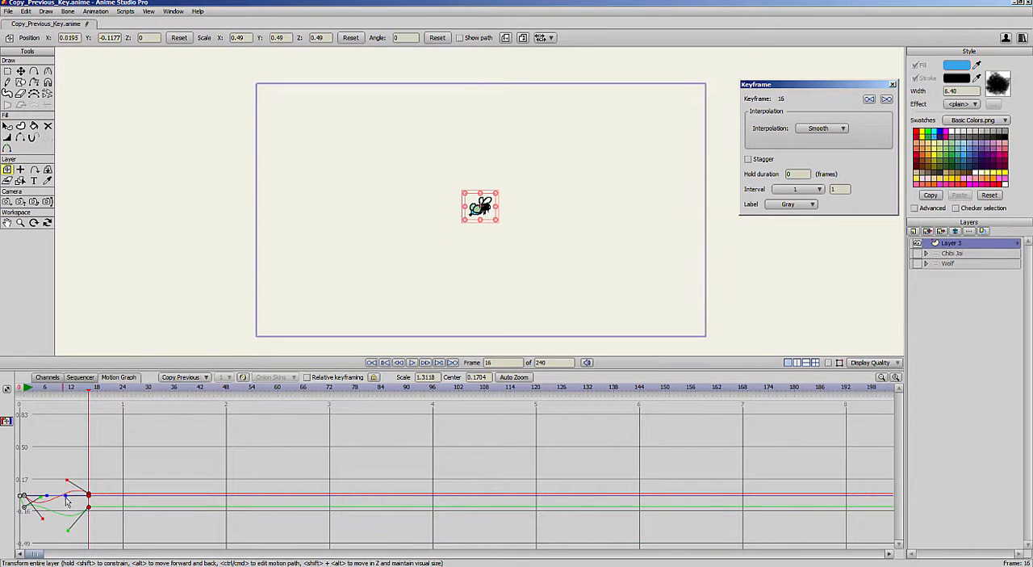
pyautogui.moveTo(66, 495)
pyautogui.mouseDown()
pyautogui.moveTo(67, 524)
pyautogui.moveTo(43, 478)
pyautogui.mouseUp()
pyautogui.moveTo(25, 391)
pyautogui.mouseDown()
pyautogui.moveTo(78, 418)
pyautogui.moveTo(47, 417)
pyautogui.moveTo(101, 420)
pyautogui.moveTo(46, 428)
pyautogui.moveTo(46, 440)
pyautogui.moveTo(29, 444)
pyautogui.moveTo(100, 441)
pyautogui.moveTo(44, 449)
pyautogui.moveTo(67, 453)
pyautogui.mouseUp()
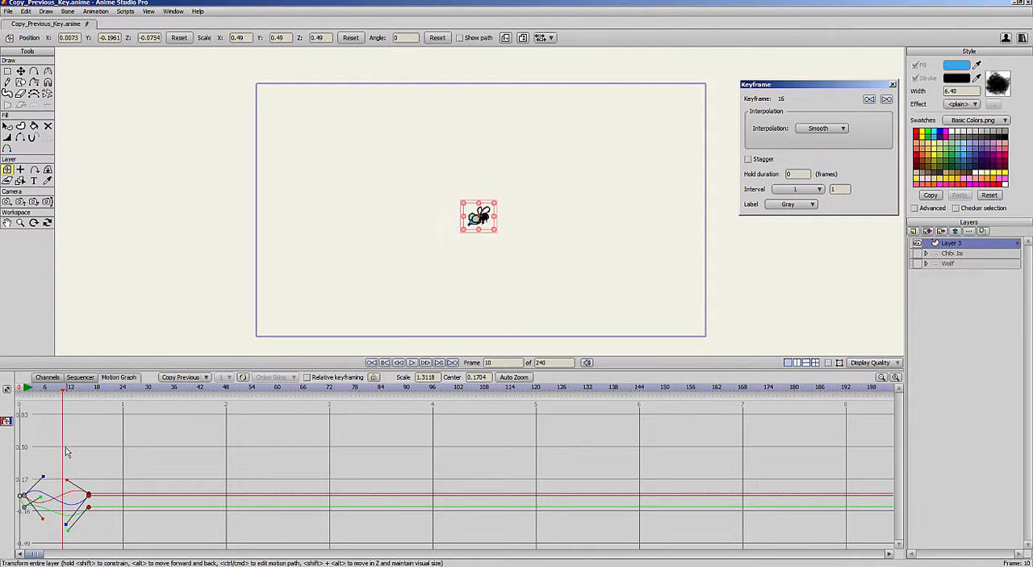
pyautogui.moveTo(30, 389); pyautogui.dragTo(89, 393)
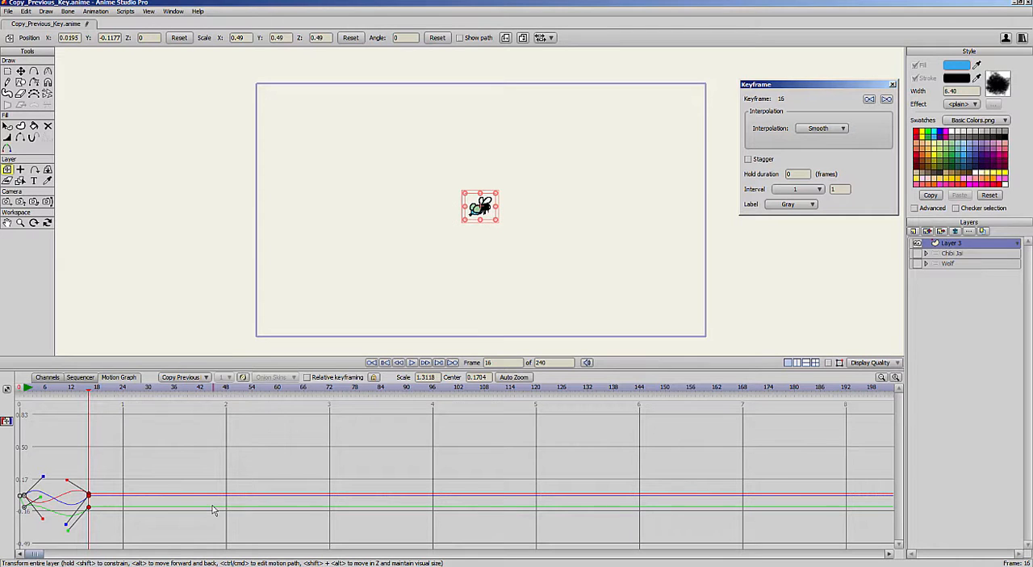
# - Delete the fly layer's translation key at frame 16
pyautogui.click(105, 470)
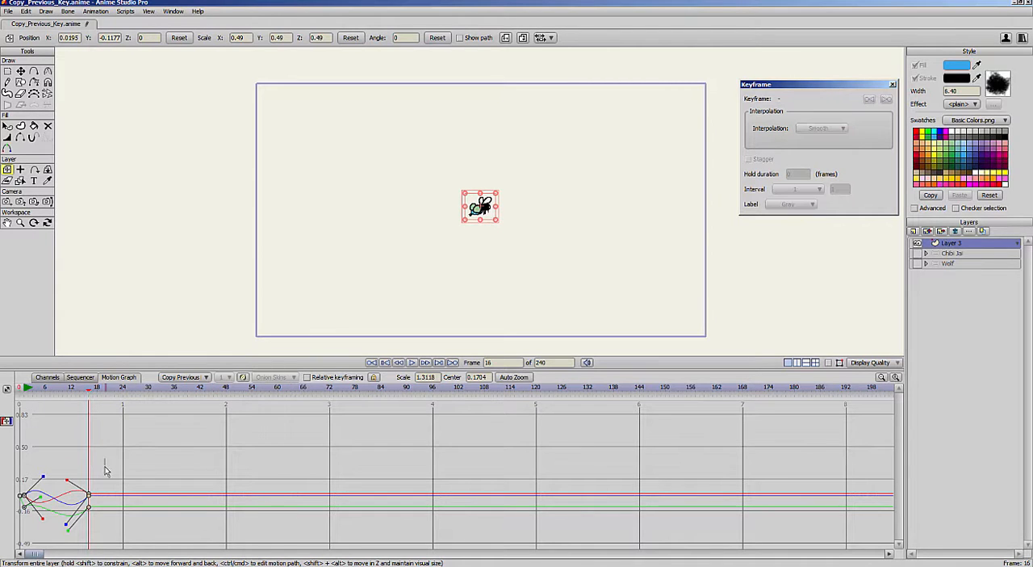
pyautogui.click(89, 495)
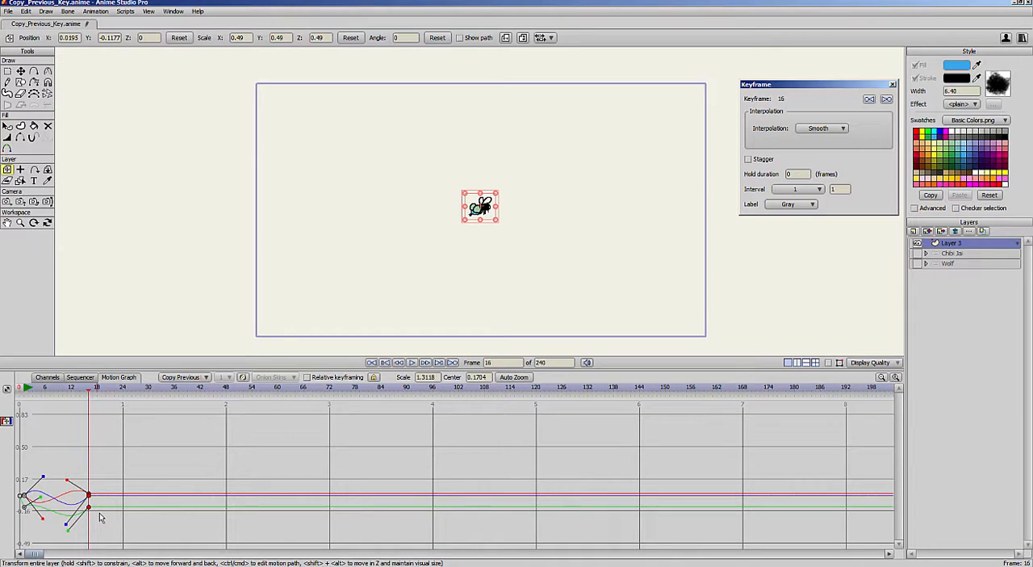
pyautogui.press('Delete')
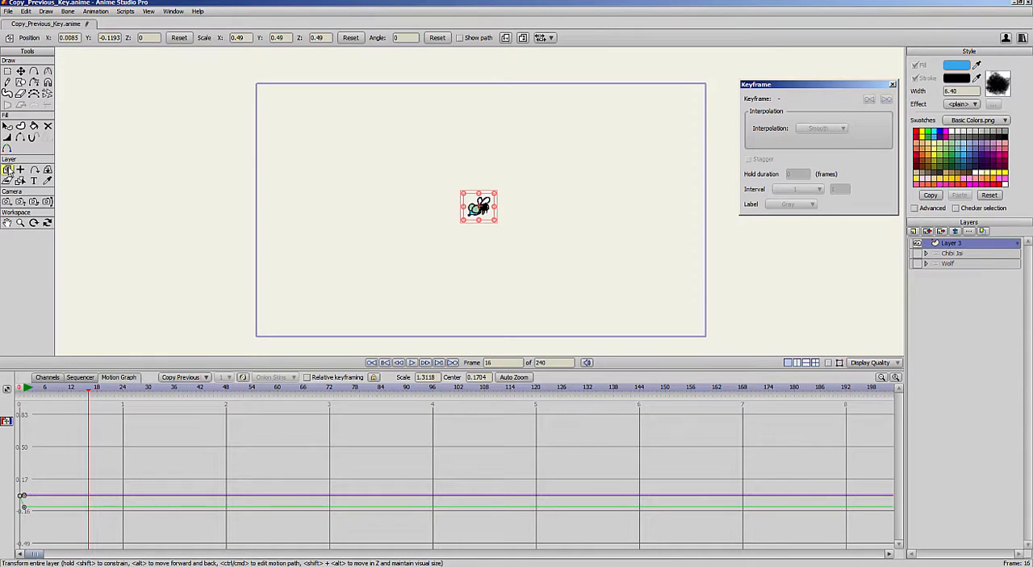
# - Move the fly layer to new positions around the canvas at frames 14, 30, 44 and 59 to key a zigzag flight
pyautogui.moveTo(67, 389); pyautogui.dragTo(81, 395)
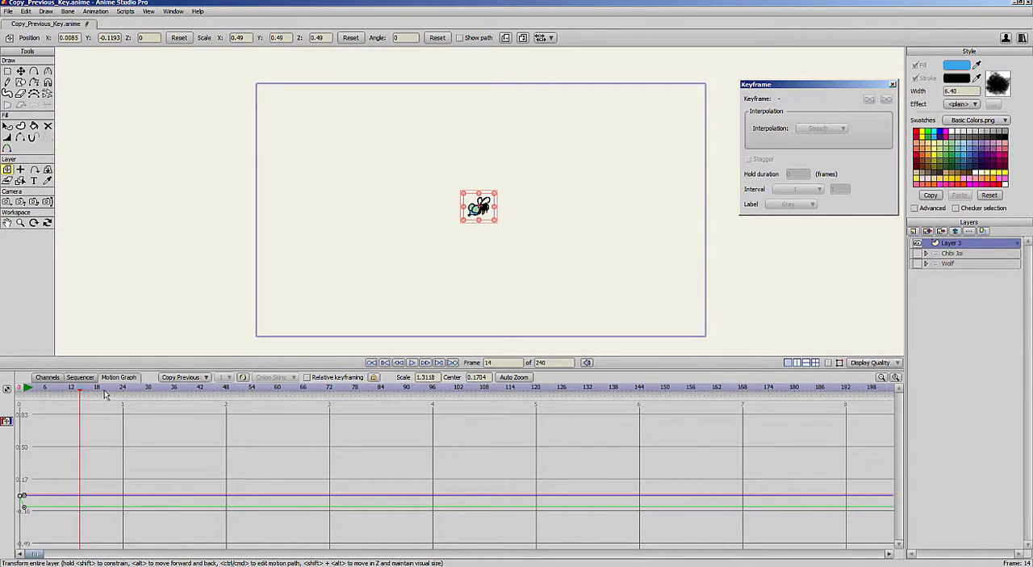
pyautogui.moveTo(486, 209); pyautogui.dragTo(381, 210)
pyautogui.moveTo(101, 394); pyautogui.dragTo(150, 394)
pyautogui.moveTo(378, 210); pyautogui.dragTo(450, 165)
pyautogui.moveTo(196, 393); pyautogui.dragTo(209, 394)
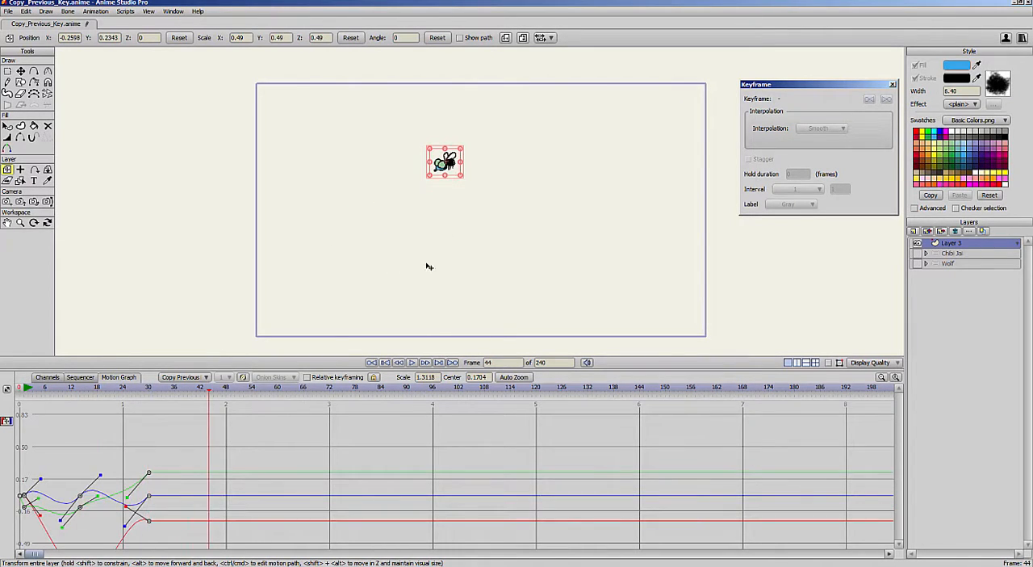
pyautogui.moveTo(422, 260); pyautogui.dragTo(421, 339)
pyautogui.moveTo(228, 394); pyautogui.dragTo(273, 393)
pyautogui.moveTo(521, 281); pyautogui.dragTo(581, 250)
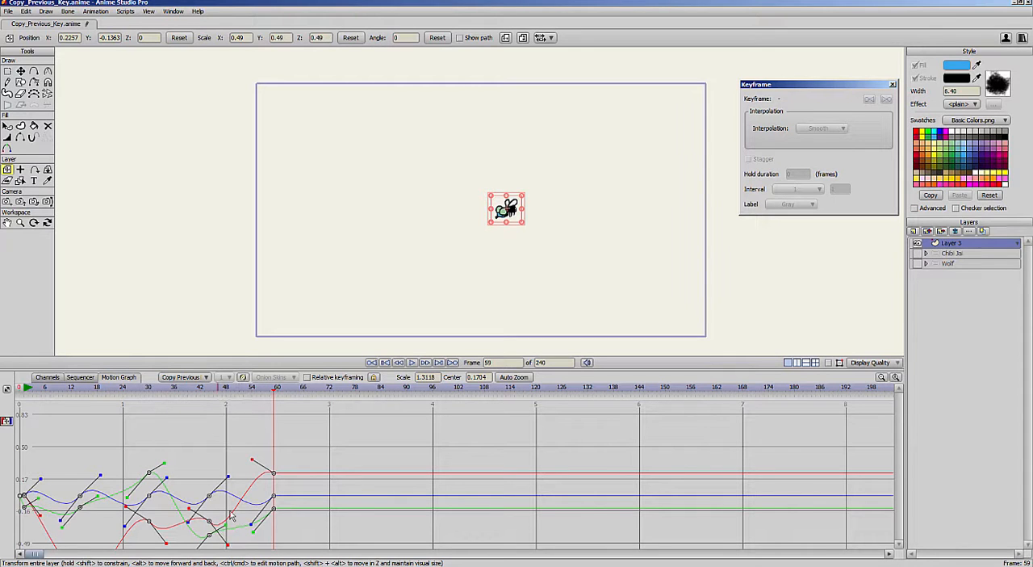
# - Extend the fly's zigzag flight with new layer positions at frames 80, 101 and 127
pyautogui.moveTo(295, 393); pyautogui.dragTo(365, 391)
pyautogui.moveTo(517, 266); pyautogui.dragTo(539, 316)
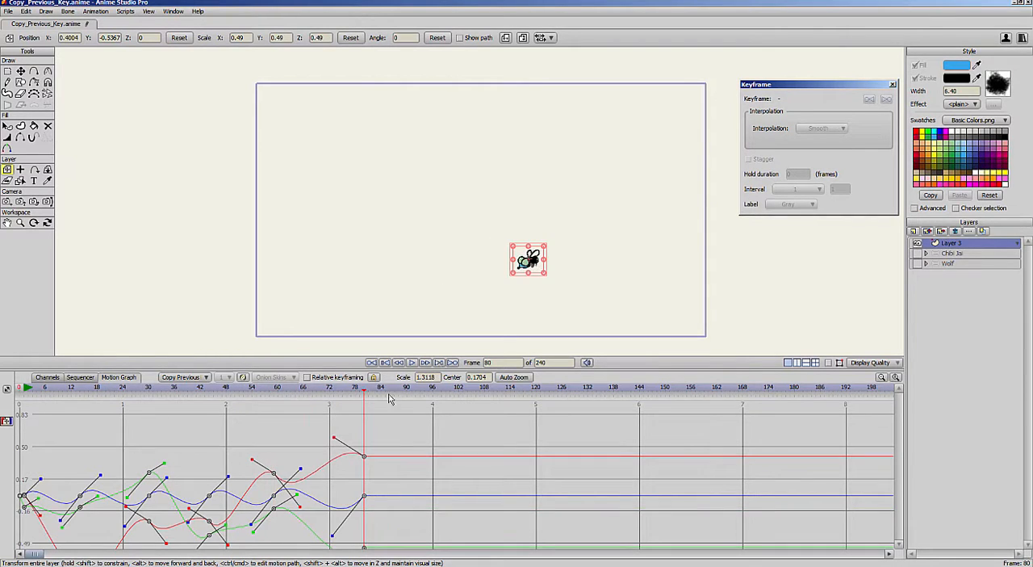
pyautogui.moveTo(391, 393); pyautogui.dragTo(456, 393)
pyautogui.moveTo(517, 337); pyautogui.dragTo(420, 286)
pyautogui.moveTo(457, 387); pyautogui.dragTo(566, 387)
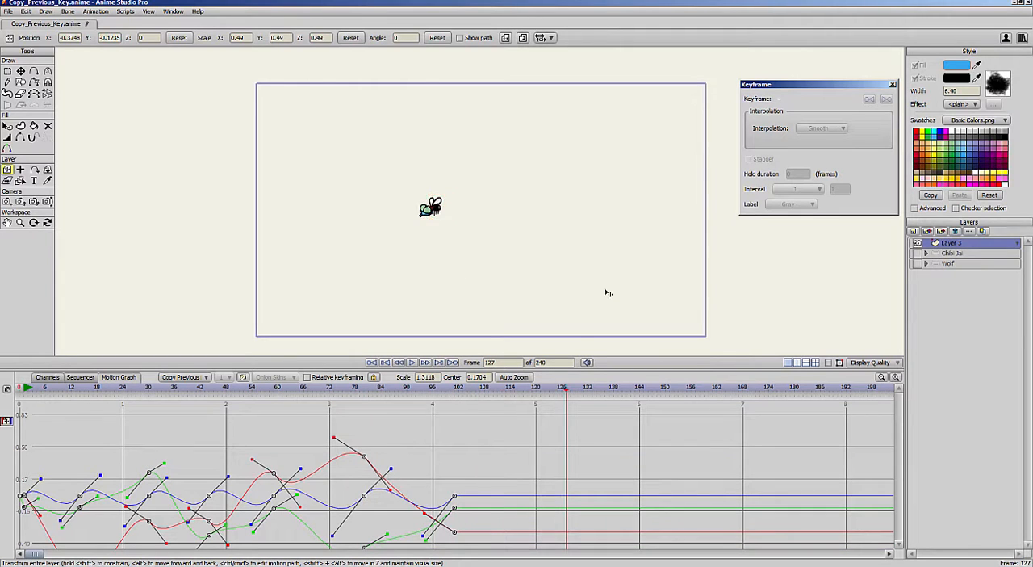
pyautogui.moveTo(606, 293); pyautogui.dragTo(645, 267)
# - Play the fly animation from frame 1 and scrub back through it to check the wavy motion
pyautogui.moveTo(39, 388); pyautogui.dragTo(25, 389)
pyautogui.press('space')
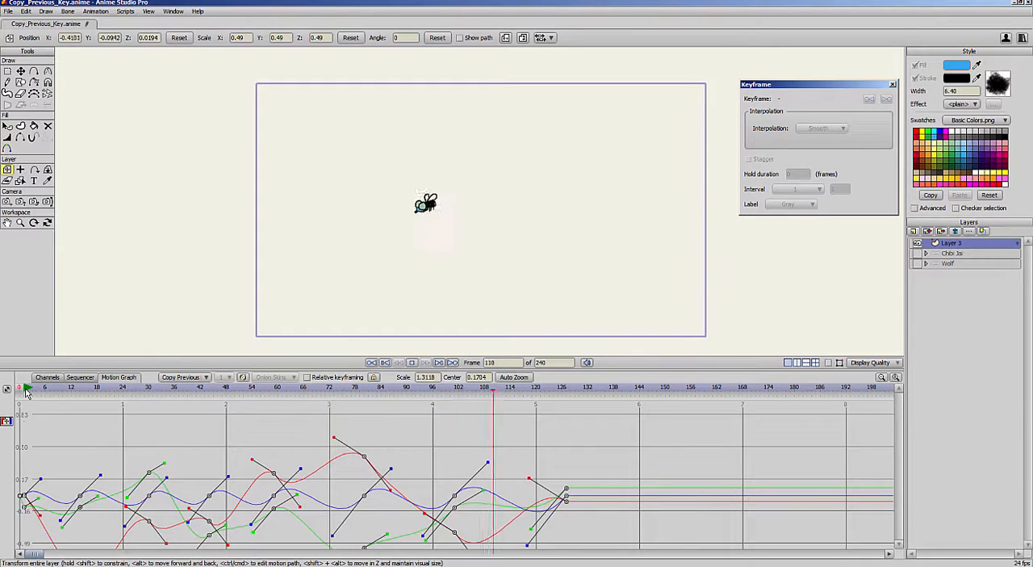
pyautogui.press('space')
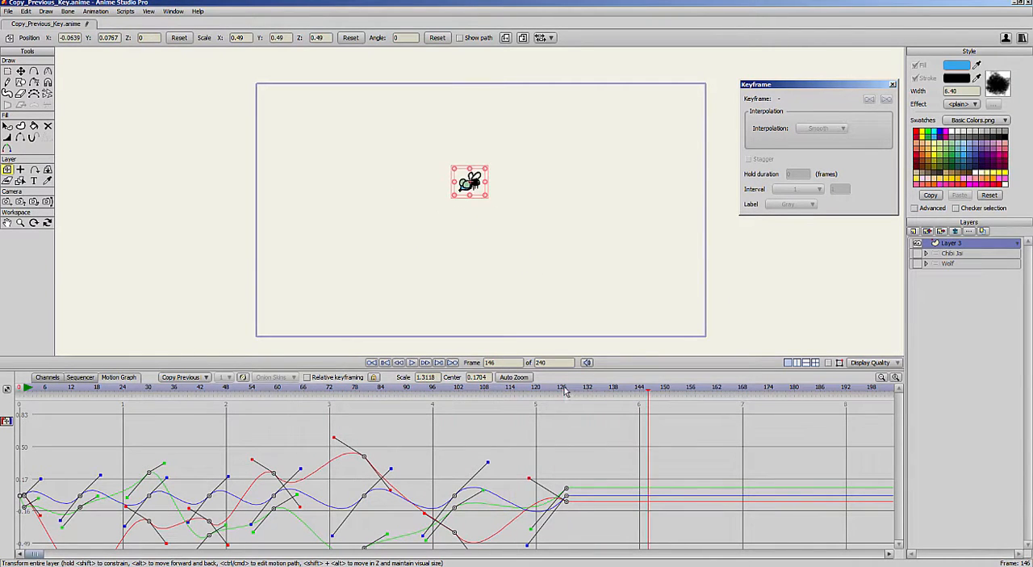
pyautogui.moveTo(509, 402); pyautogui.dragTo(91, 506)
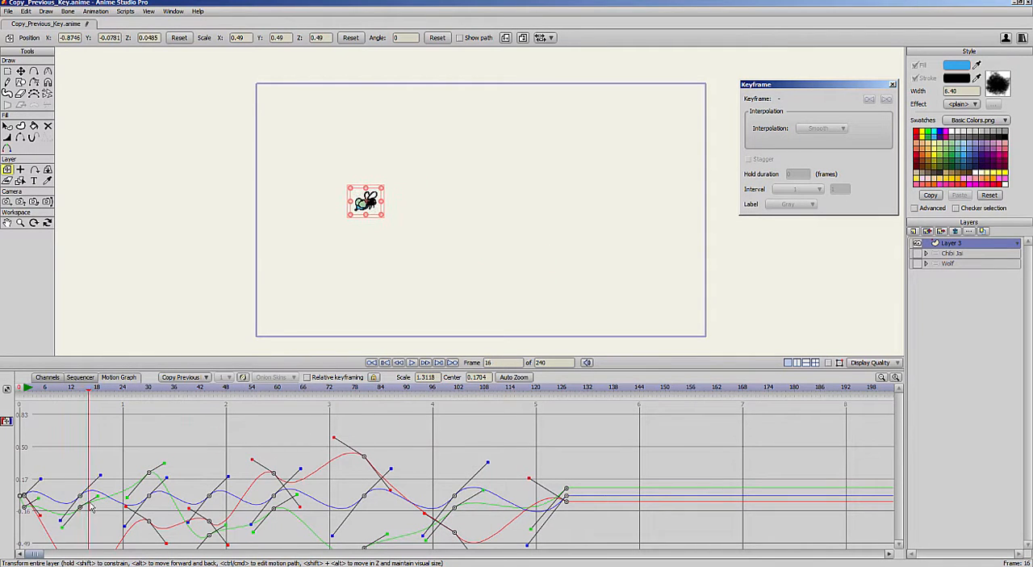
# - Move the fly layer to about X -0.36, Y -0.36 at frame 136 and scrub back through the motion
pyautogui.moveTo(99, 392); pyautogui.dragTo(619, 378)
pyautogui.moveTo(567, 214); pyautogui.dragTo(533, 299)
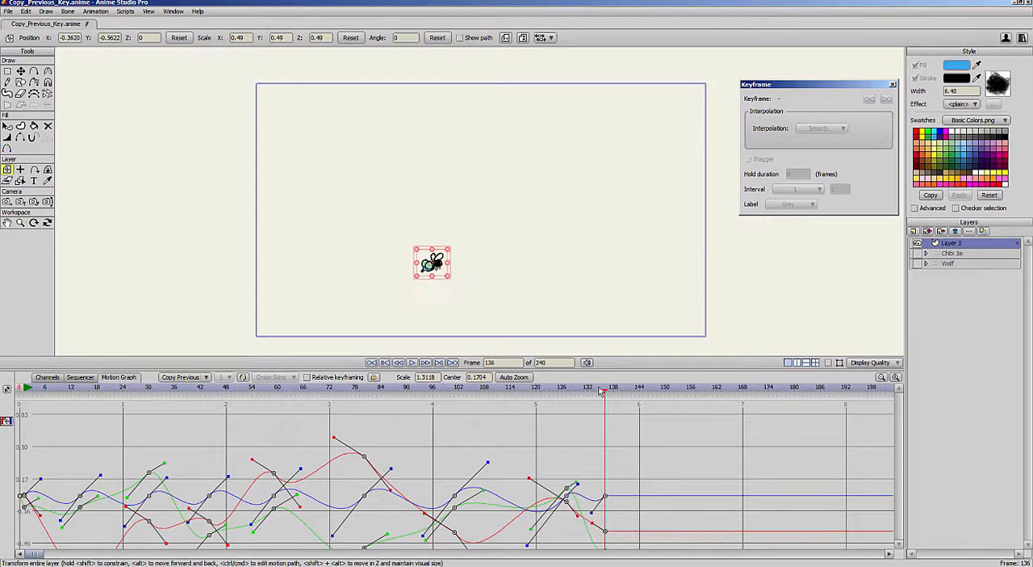
pyautogui.moveTo(603, 393); pyautogui.dragTo(341, 430)
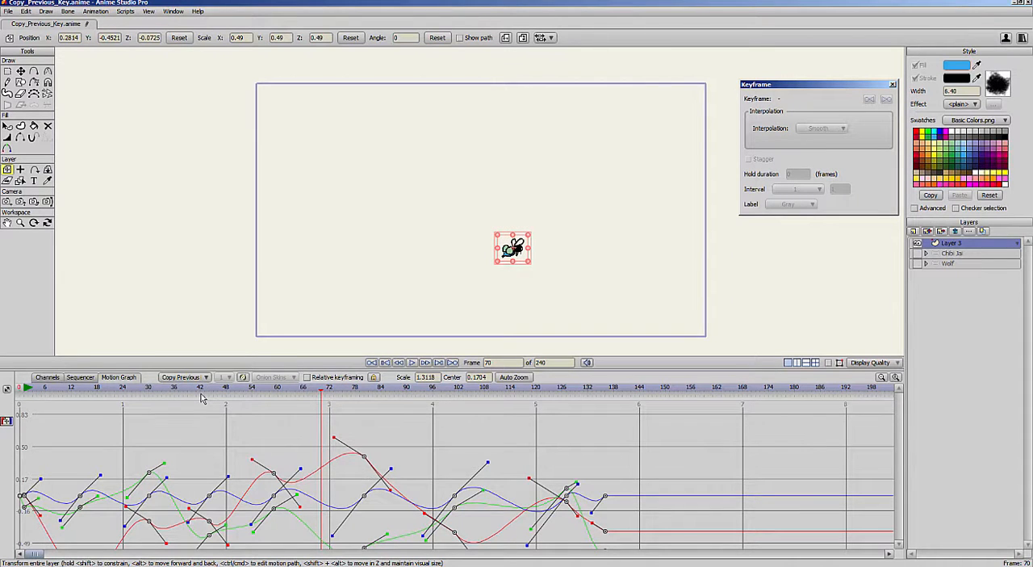
# - Return to the channel timeline, show only the Chibi Jai layer, and raise the character's bare forearm at frame 44
pyautogui.click(46, 376)
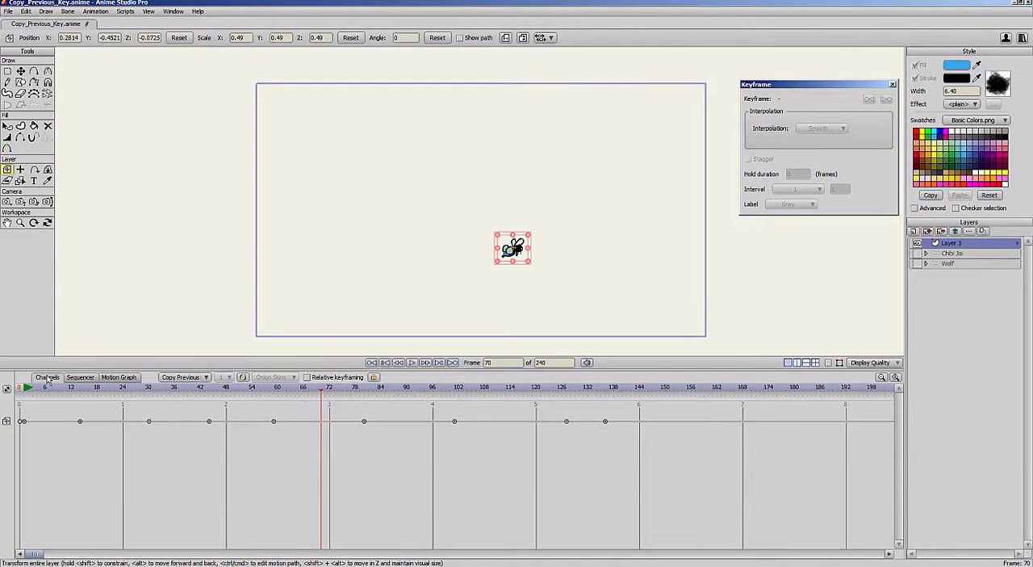
pyautogui.click(950, 253)
pyautogui.click(208, 388)
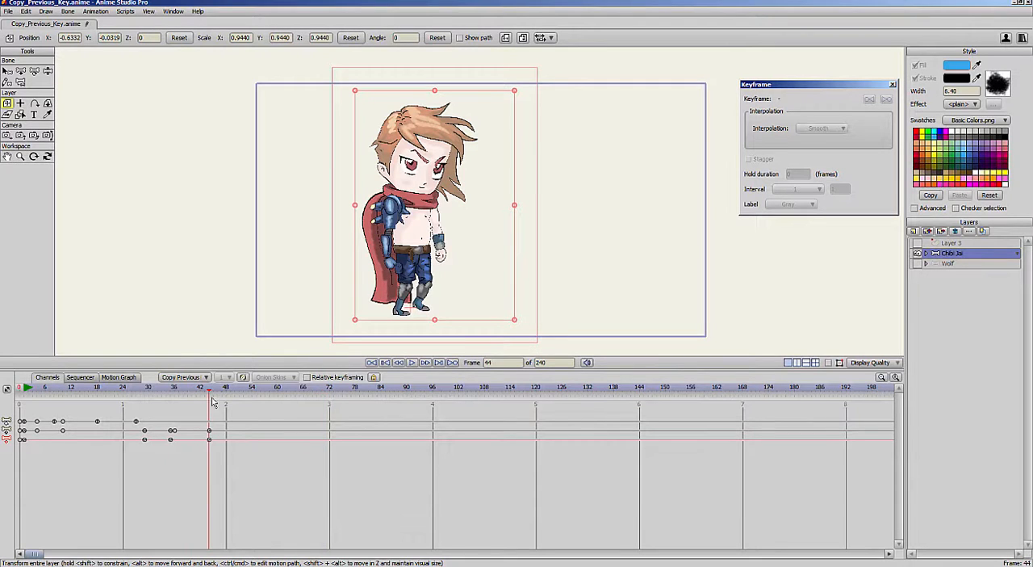
pyautogui.scroll(2, 487, 277)
pyautogui.press('z')
pyautogui.moveTo(433, 256); pyautogui.dragTo(469, 225)
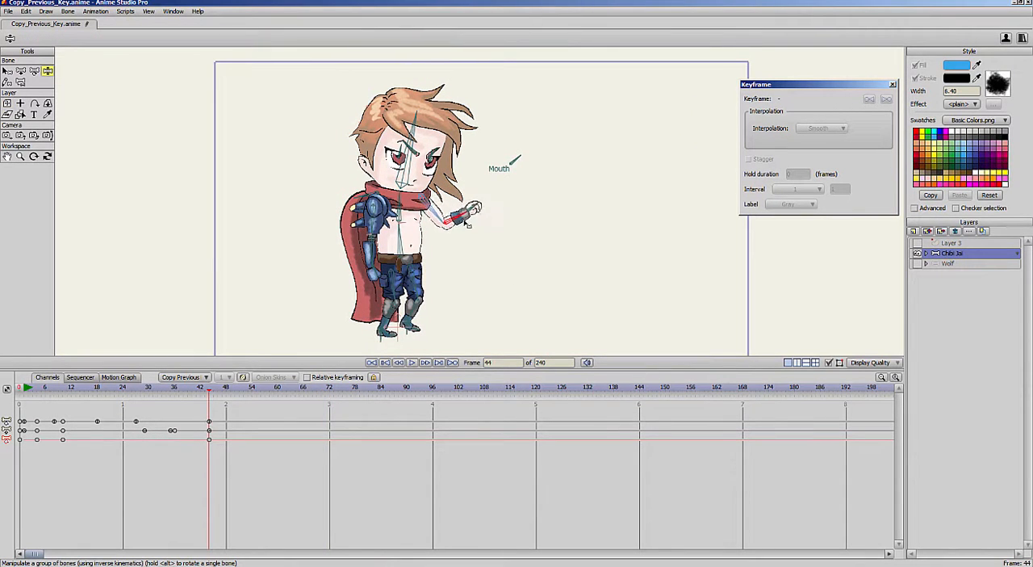
# - Give the bare arm's keyframe at frame 44 Linear interpolation, Stagger, a hold duration of 5 frames, interval 3 and a Green label
pyautogui.click(7, 71)
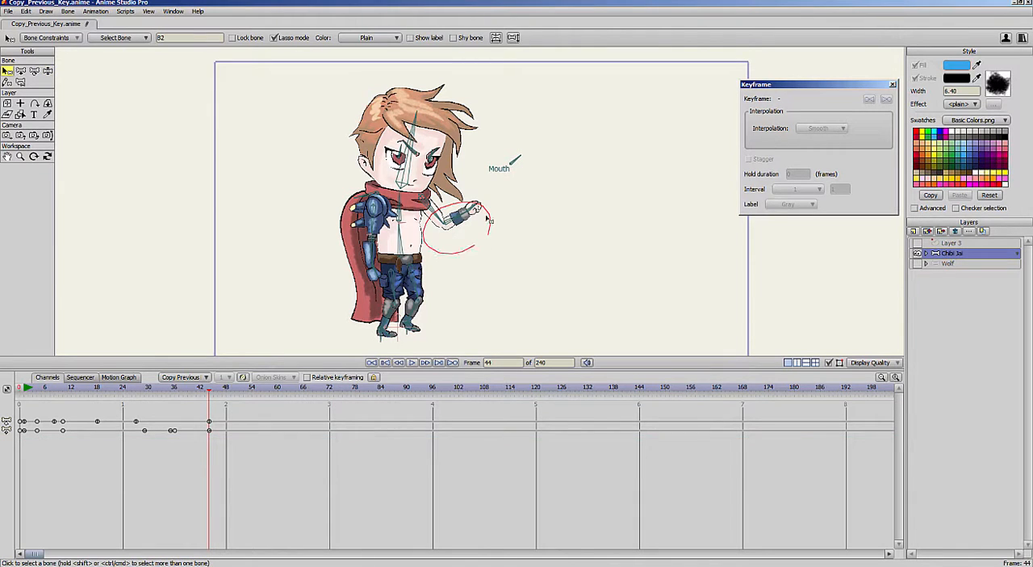
pyautogui.click(457, 221)
pyautogui.click(209, 440)
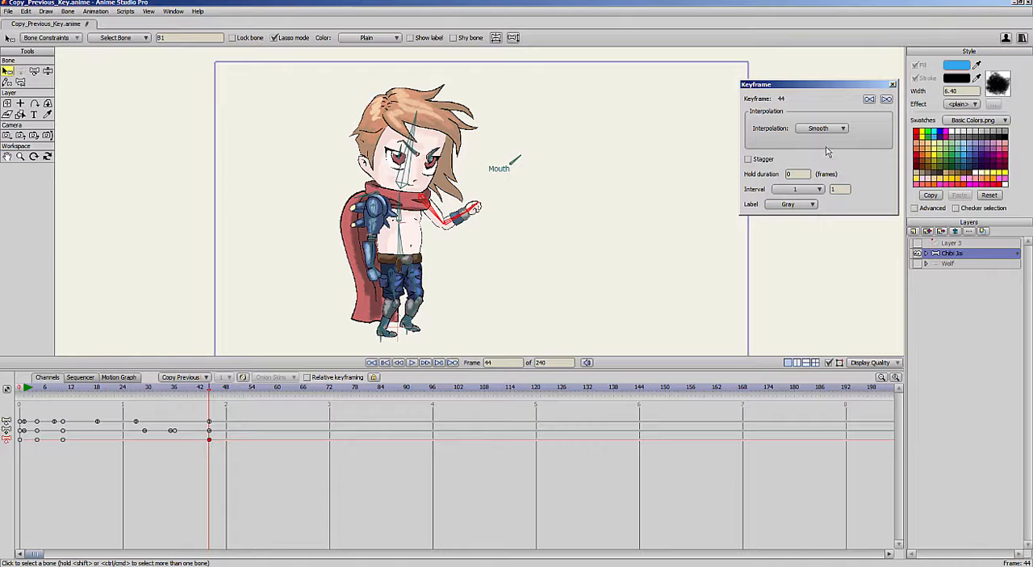
pyautogui.click(763, 160)
pyautogui.moveTo(794, 174); pyautogui.dragTo(854, 188)
pyautogui.click(810, 204)
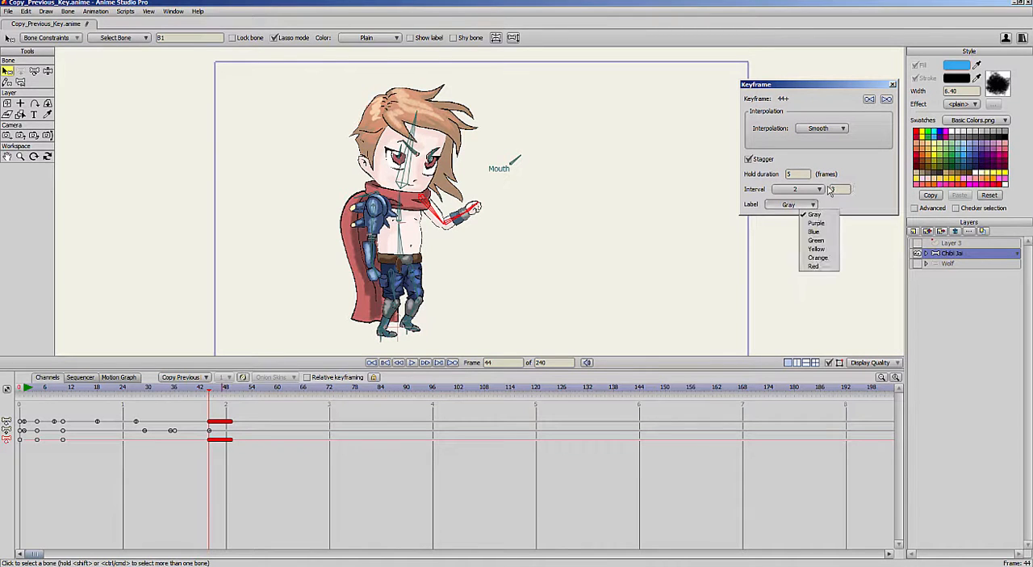
pyautogui.click(817, 241)
pyautogui.click(839, 128)
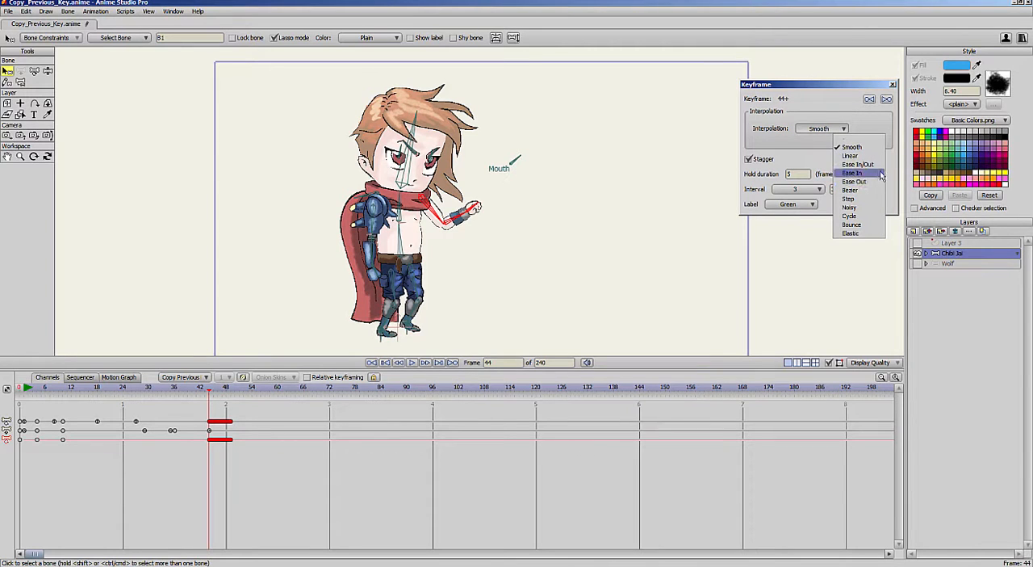
pyautogui.click(876, 156)
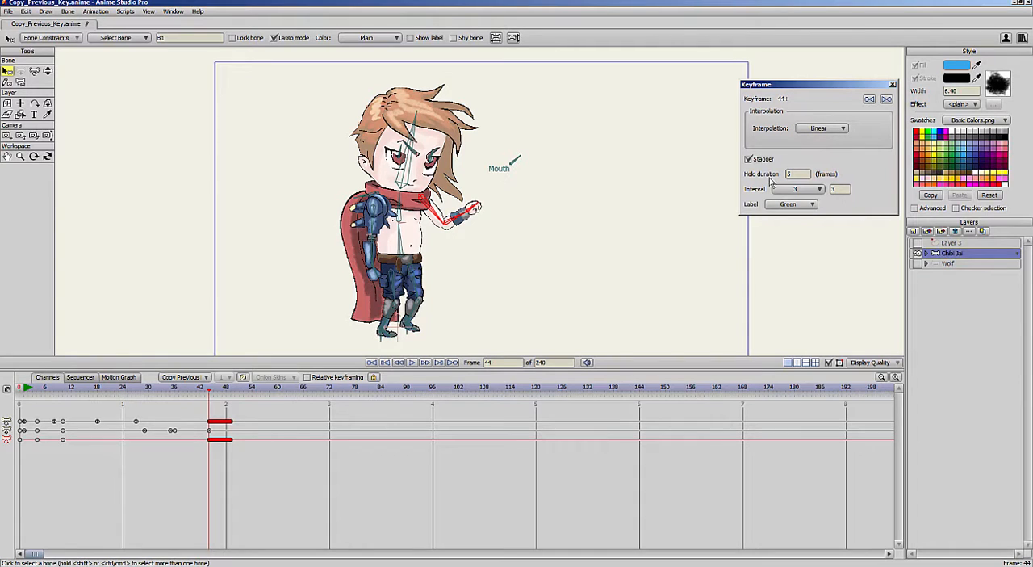
# - Animate the bare forearm with the bone manipulation tool, lowering it at frame 64 and raising it at frame 81
pyautogui.moveTo(275, 393); pyautogui.dragTo(296, 393)
pyautogui.click(48, 71)
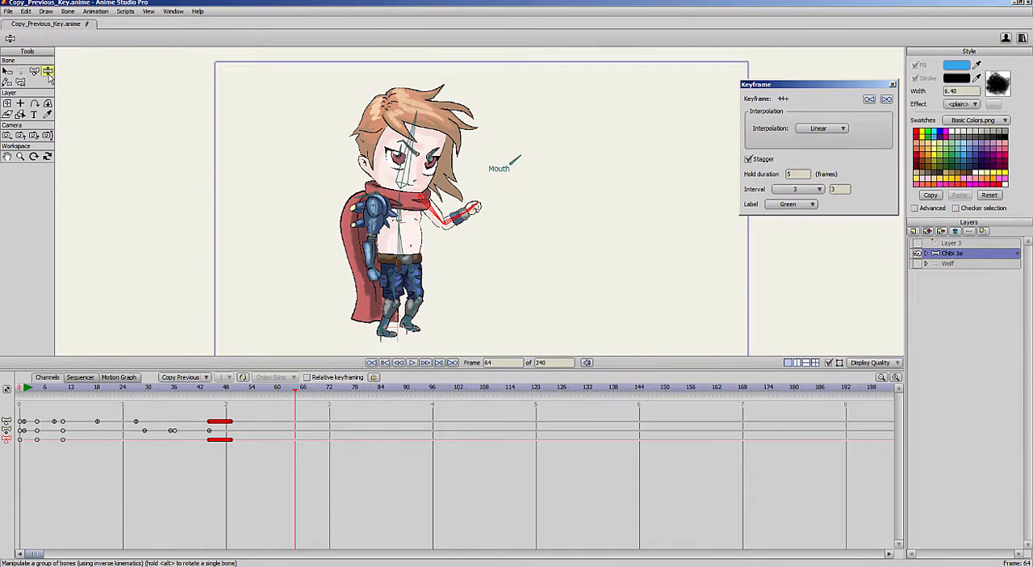
pyautogui.moveTo(475, 211); pyautogui.dragTo(461, 242)
pyautogui.moveTo(315, 394); pyautogui.dragTo(368, 394)
pyautogui.moveTo(450, 237); pyautogui.dragTo(484, 207)
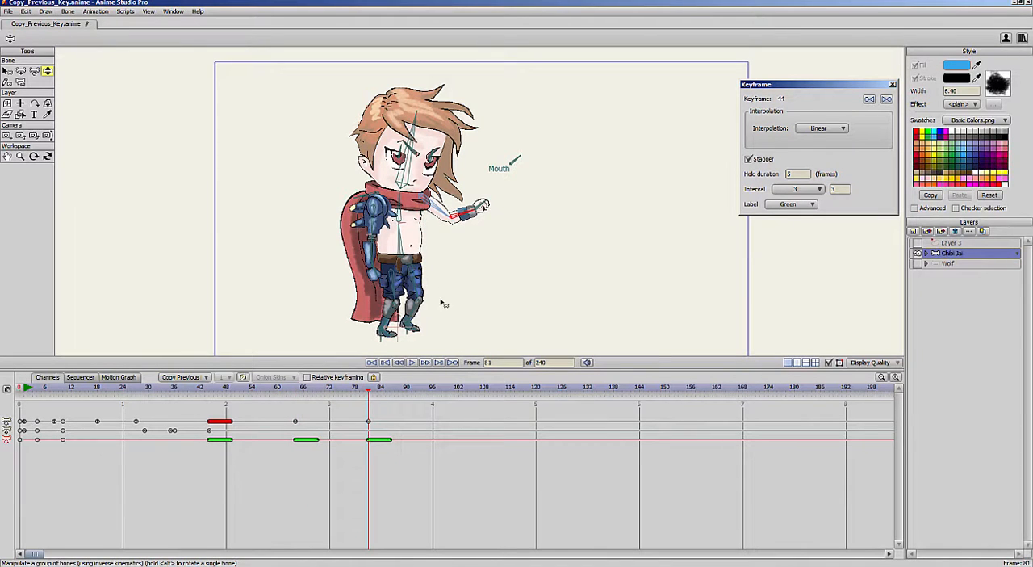
# - Continue the bare arm's motion by lowering it at about frame 94, raising it at frame 110 and folding it downward at frame 130
pyautogui.moveTo(369, 394); pyautogui.dragTo(425, 394)
pyautogui.moveTo(481, 208); pyautogui.dragTo(445, 234)
pyautogui.moveTo(419, 393); pyautogui.dragTo(493, 396)
pyautogui.moveTo(449, 237); pyautogui.dragTo(476, 212)
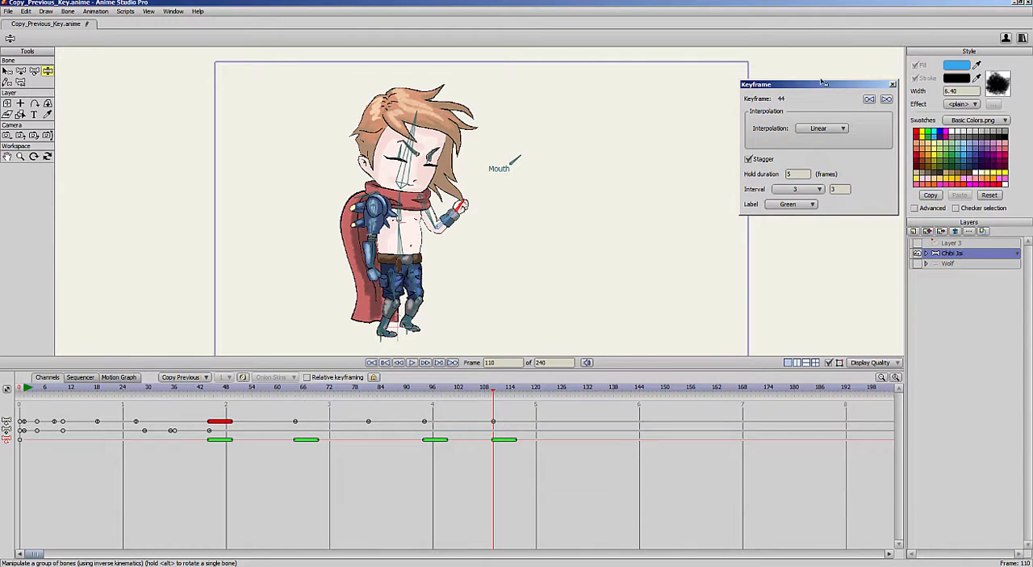
pyautogui.moveTo(824, 82); pyautogui.dragTo(789, 86)
pyautogui.moveTo(494, 389); pyautogui.dragTo(578, 391)
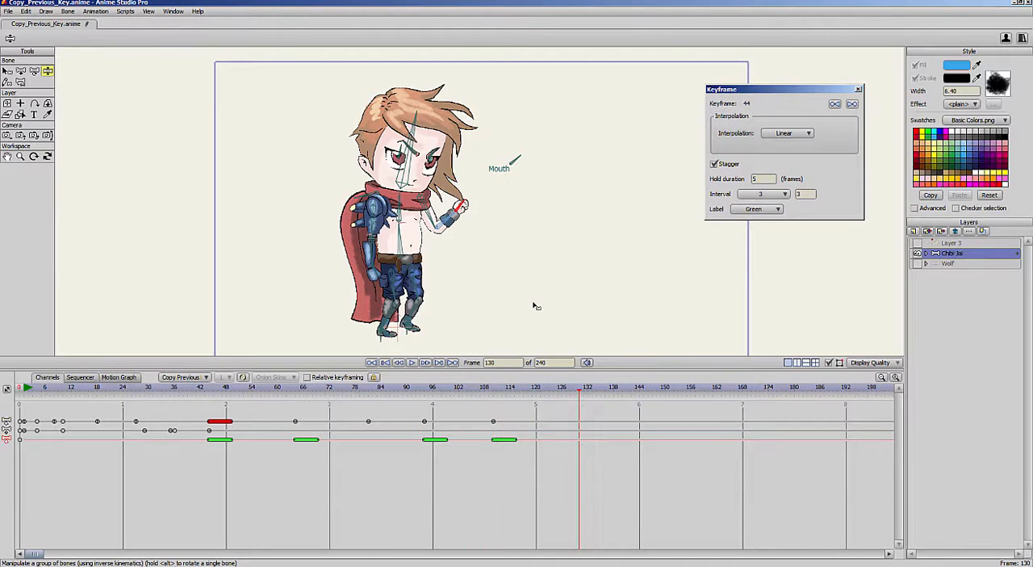
pyautogui.moveTo(533, 305); pyautogui.dragTo(449, 221)
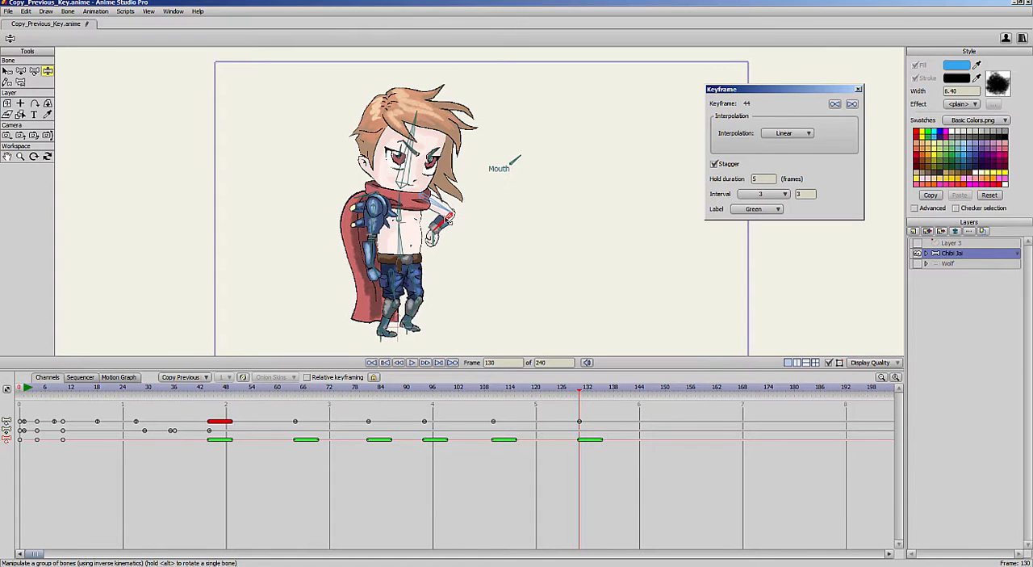
# - Pose the character at frame 103 with the armored arm swung back, the mouth control bone rotated and the head tilted back, and scrub to frame 122
pyautogui.click(463, 389)
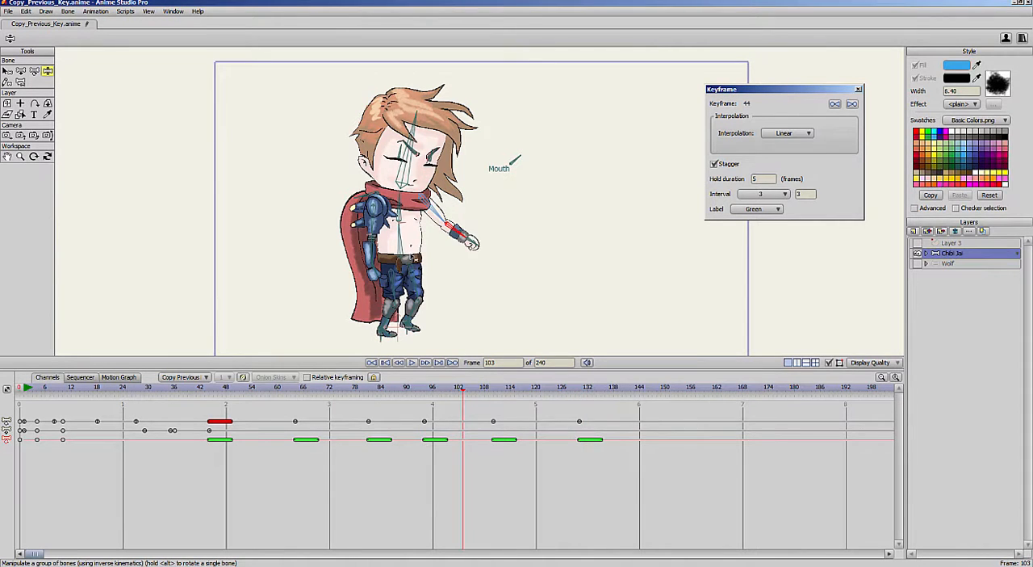
pyautogui.moveTo(375, 247); pyautogui.dragTo(351, 240)
pyautogui.moveTo(514, 156)
pyautogui.mouseDown()
pyautogui.moveTo(525, 155)
pyautogui.moveTo(509, 137)
pyautogui.moveTo(507, 158)
pyautogui.mouseUp()
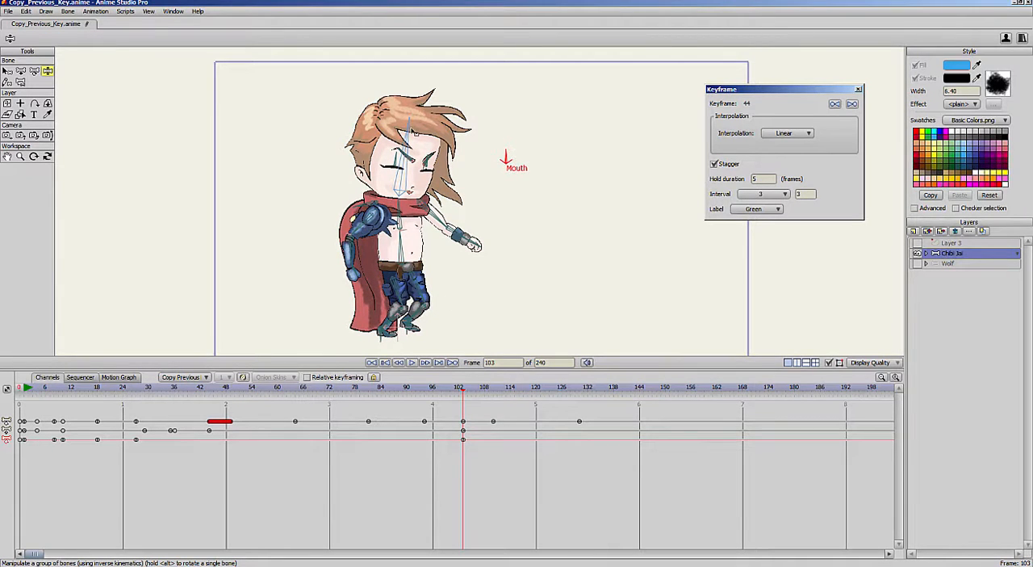
pyautogui.moveTo(412, 130); pyautogui.dragTo(390, 130)
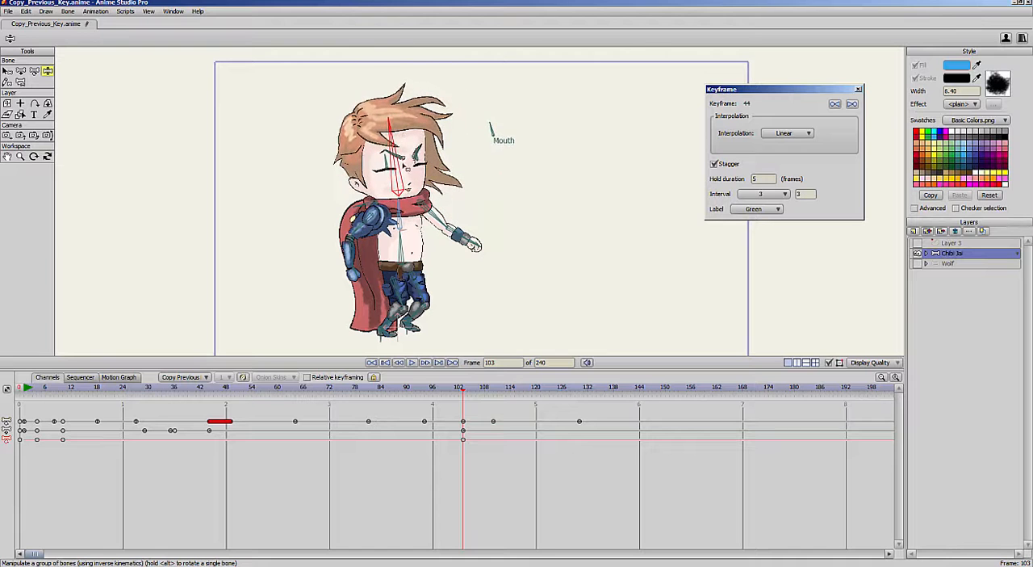
pyautogui.moveTo(457, 386); pyautogui.dragTo(546, 409)
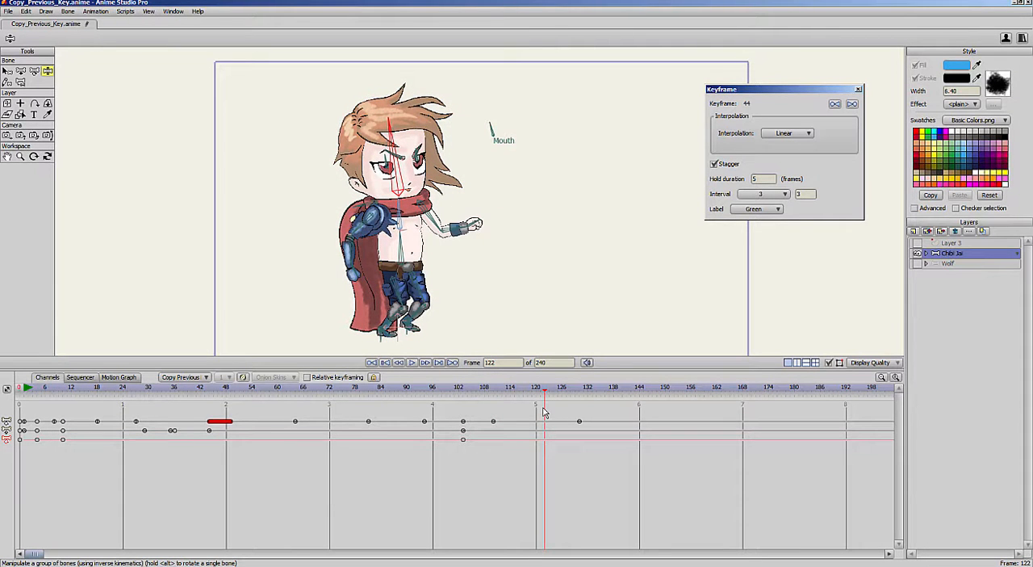